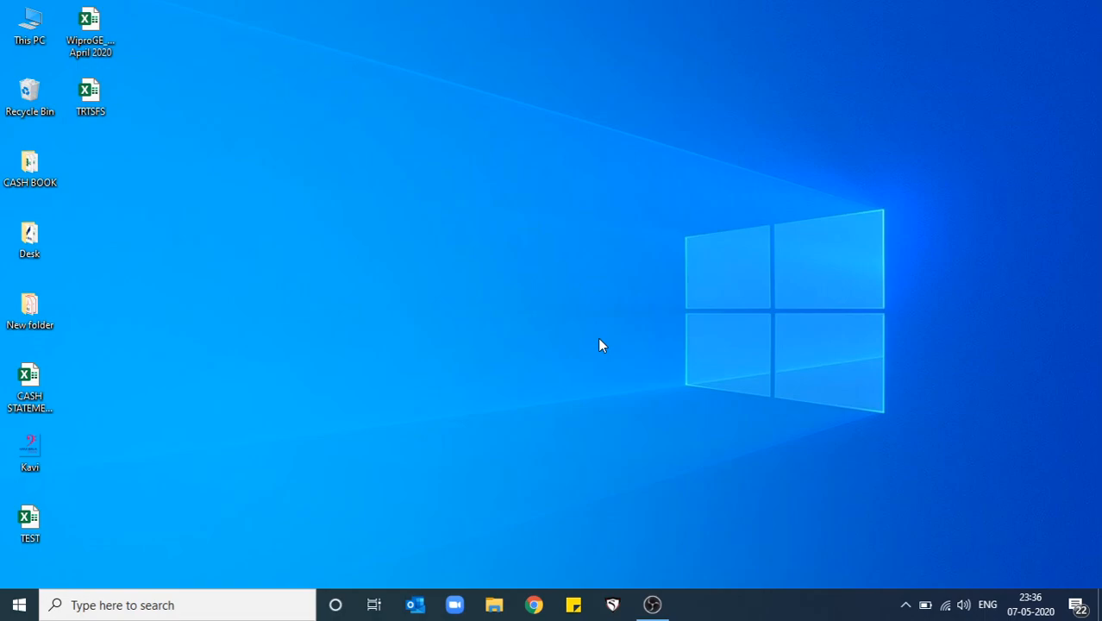
Launch Excel from the program list, start a blank workbook, then close Excel.
{"action": "left_click", "coordinate": [19, 605]}
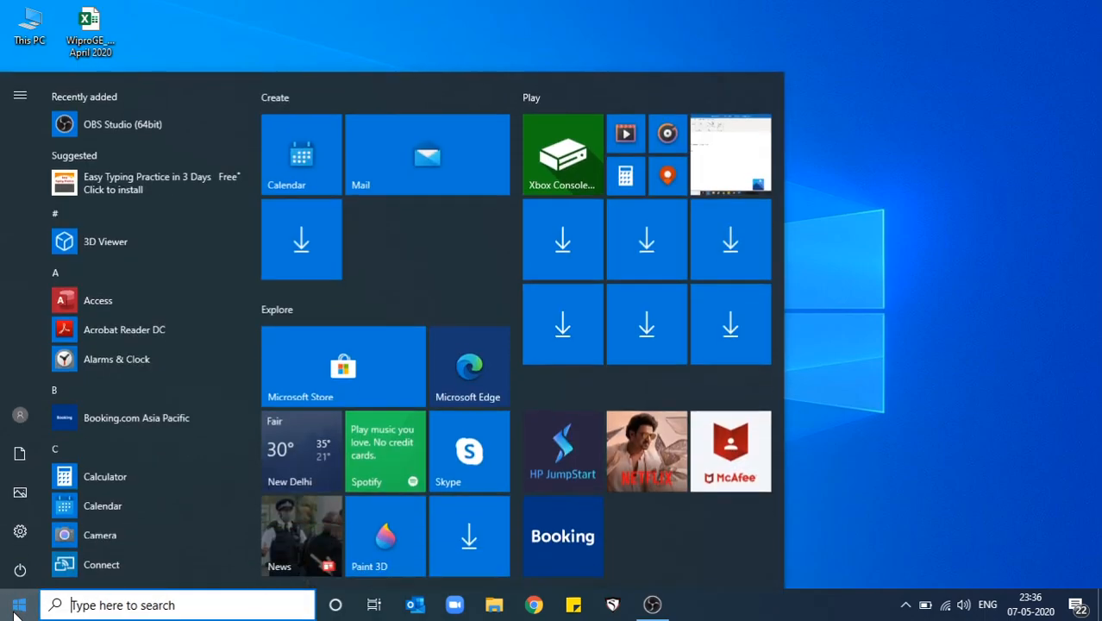
{"action": "left_click_drag", "start_coordinate": [251, 150], "coordinate": [254, 225]}
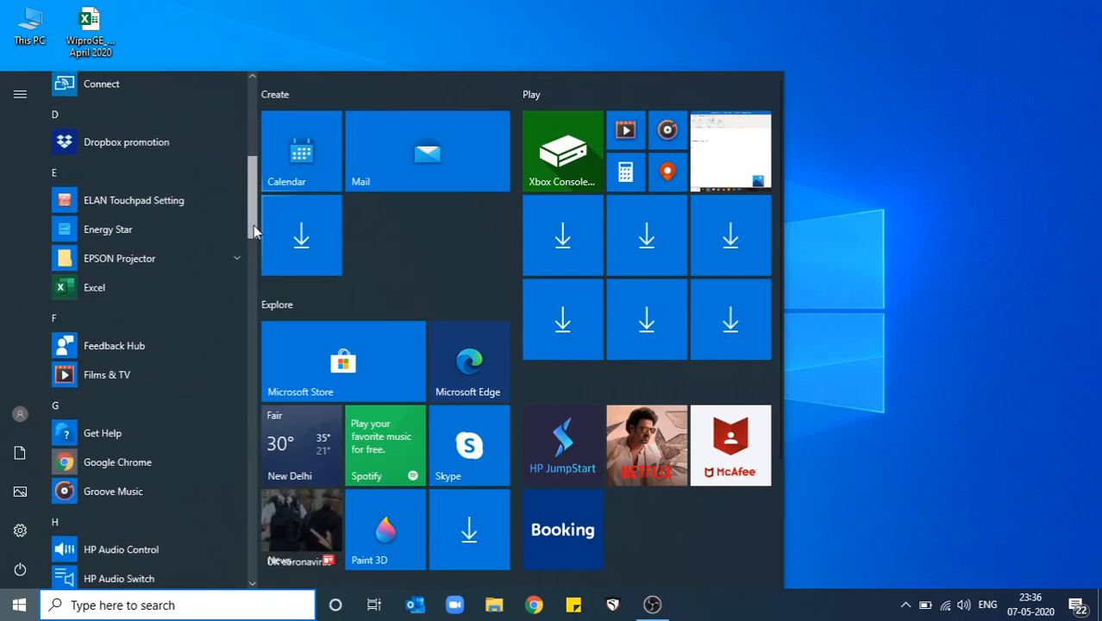
{"action": "left_click", "coordinate": [144, 288]}
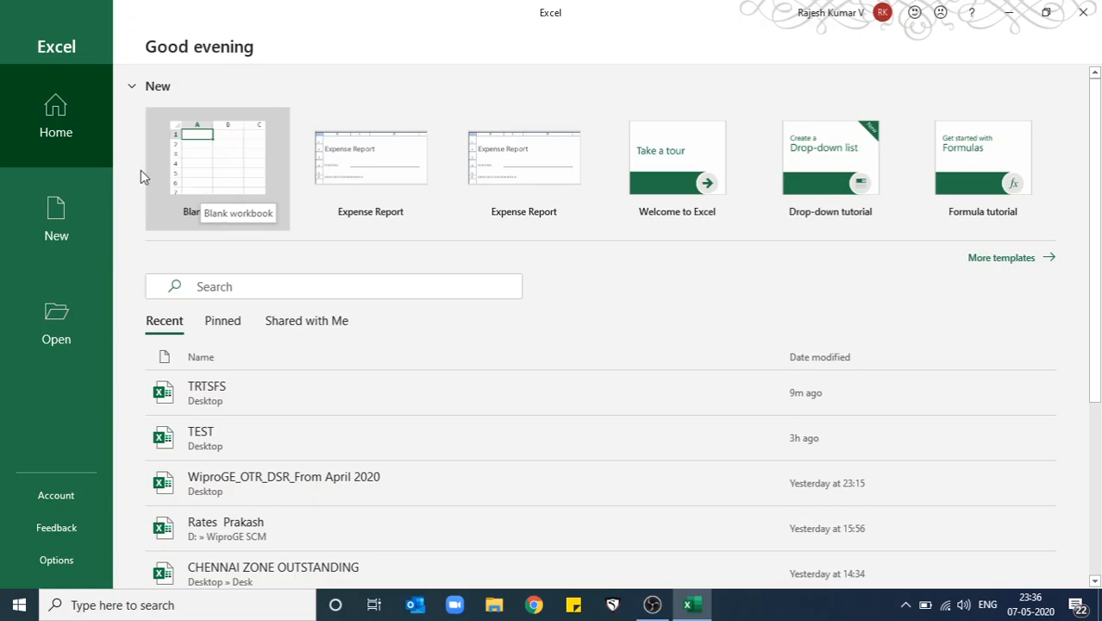
{"action": "left_click", "coordinate": [200, 168]}
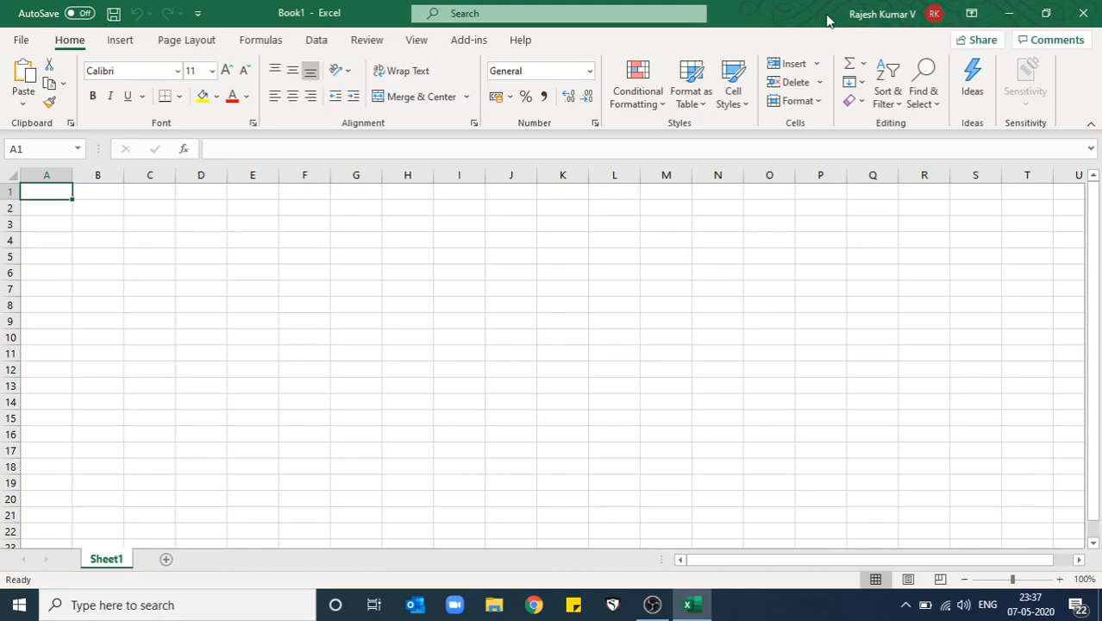
{"action": "left_click", "coordinate": [1083, 13]}
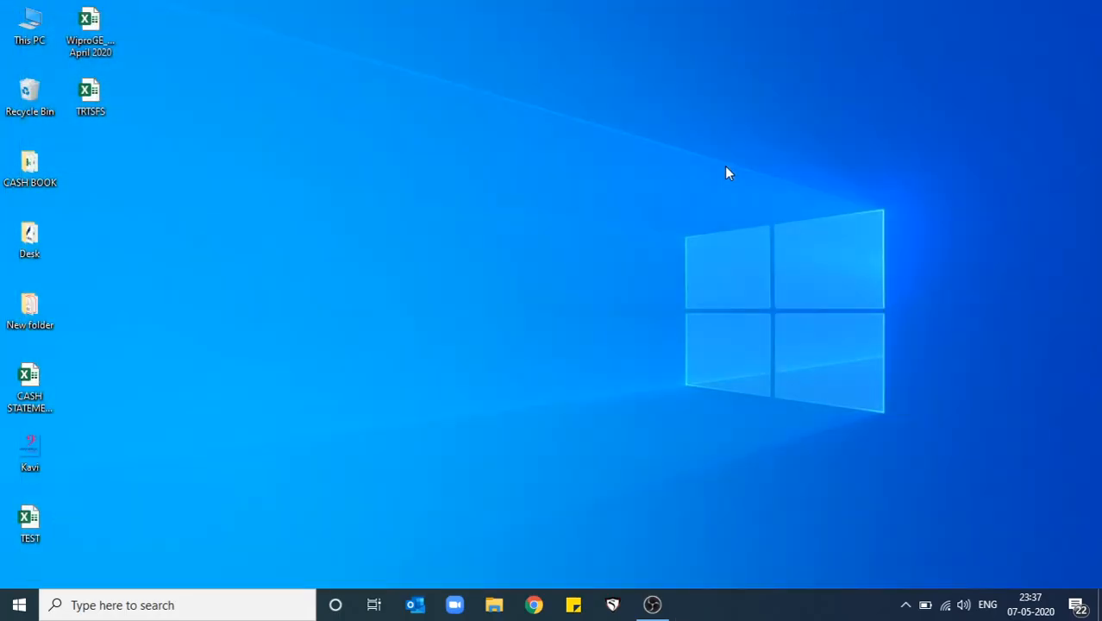
Relaunch Excel by searching 'excel' in Windows Search and create a blank workbook.
{"action": "left_click", "coordinate": [116, 604]}
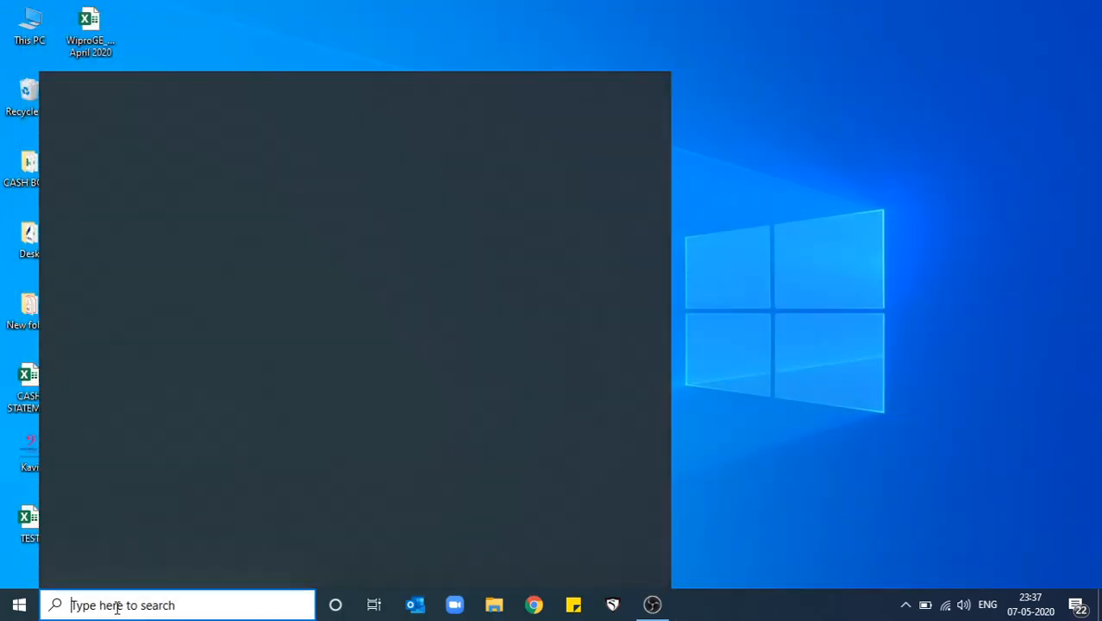
{"action": "type", "text": "ex"}
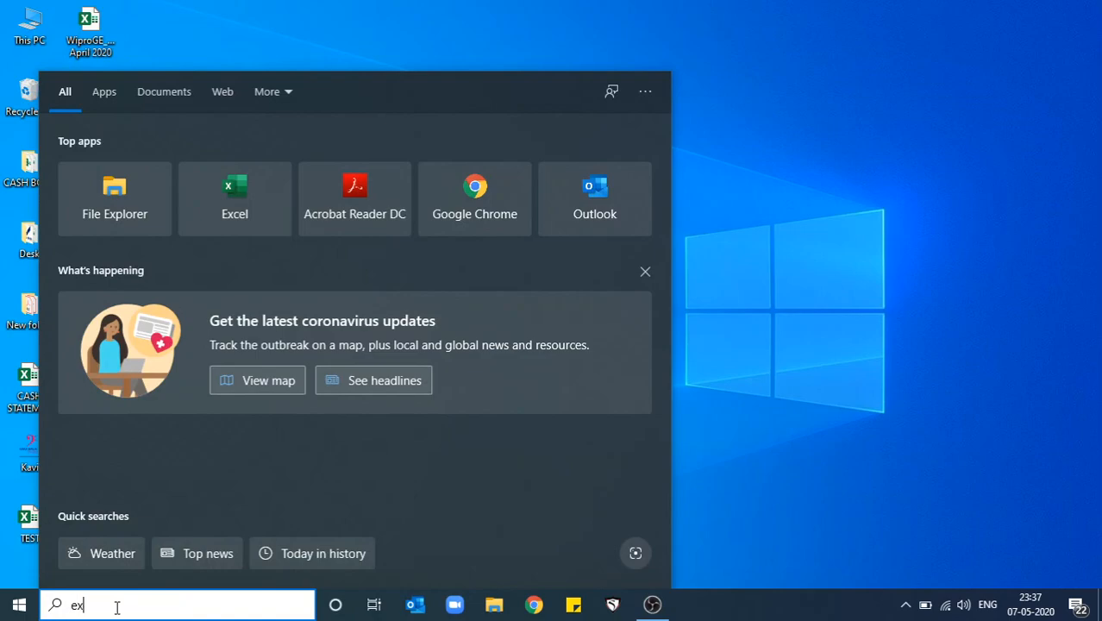
{"action": "type", "text": "cel"}
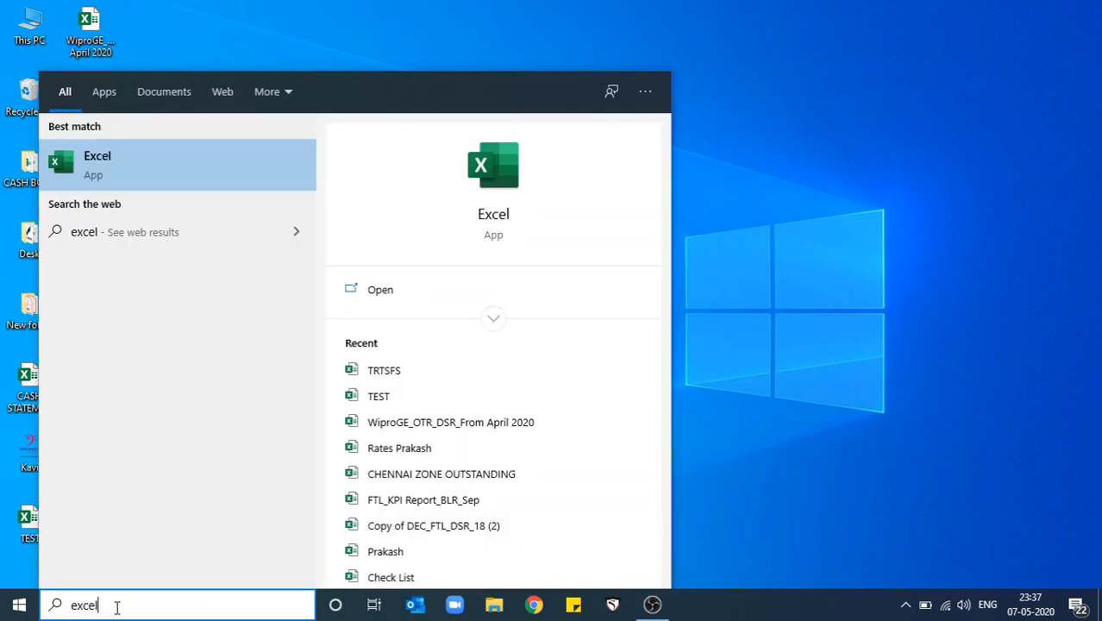
{"action": "left_click", "coordinate": [94, 166]}
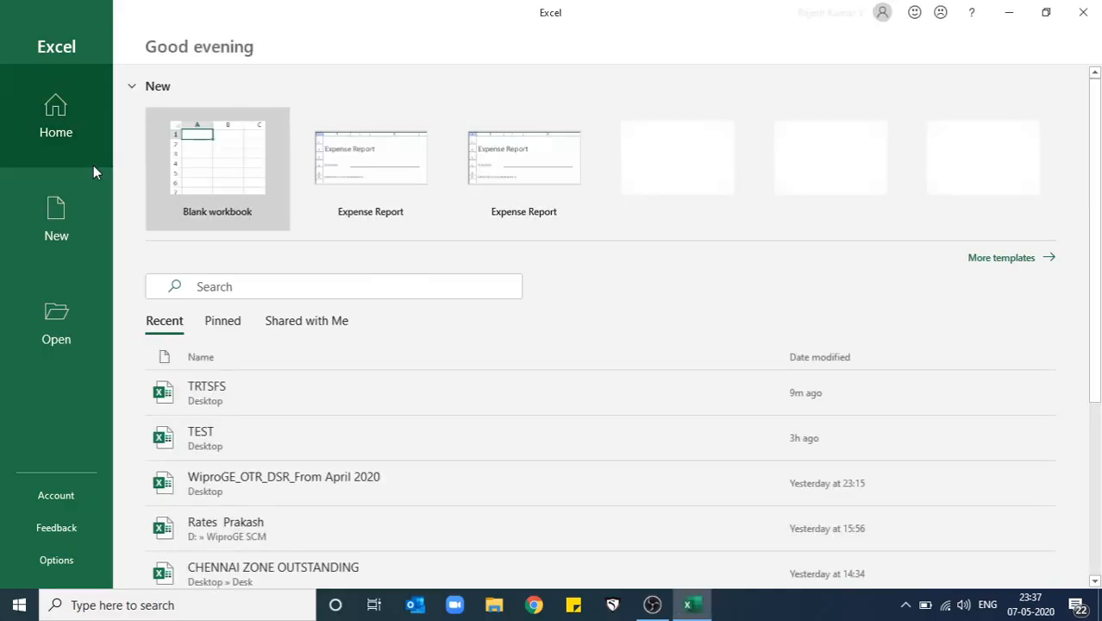
{"action": "left_click", "coordinate": [219, 161]}
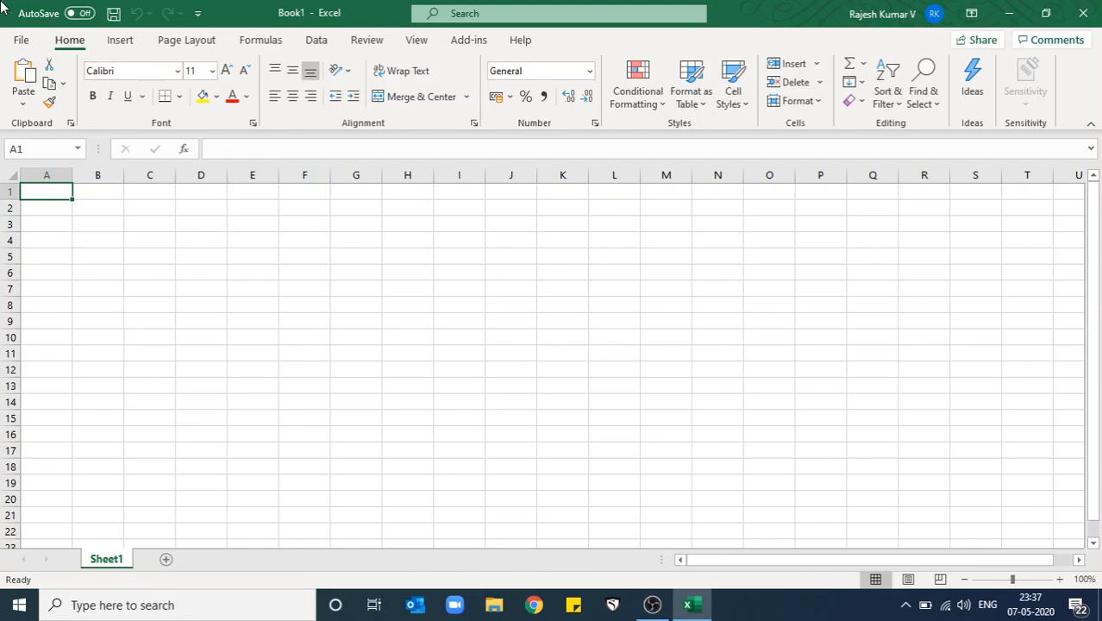
Save the blank workbook to the Desktop under the name TEST_Excel.
{"action": "left_click", "coordinate": [21, 41]}
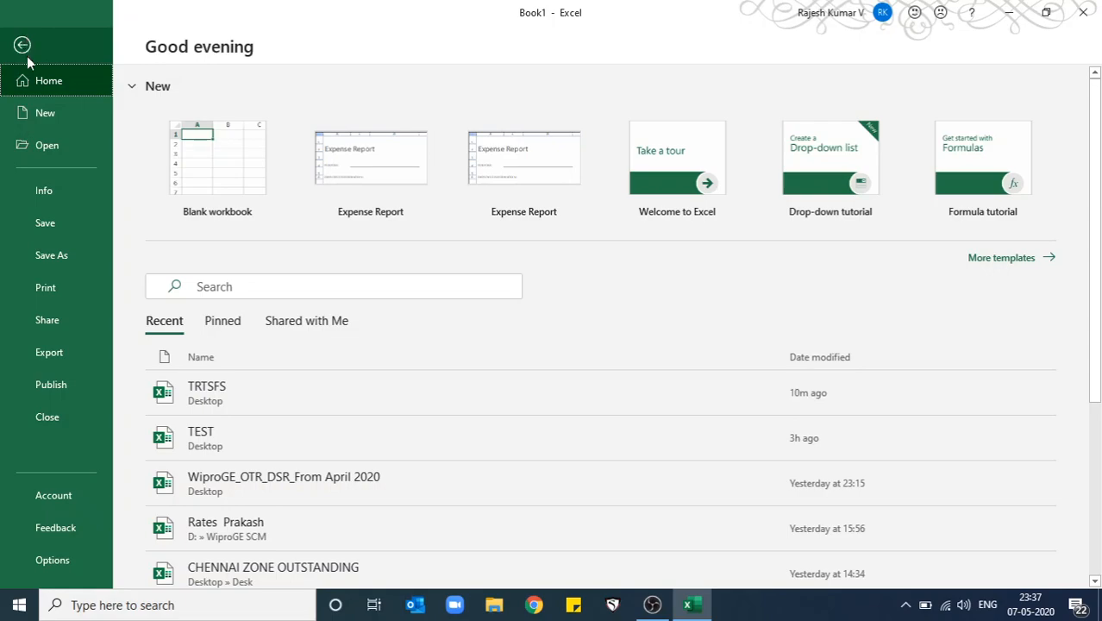
{"action": "left_click", "coordinate": [62, 219]}
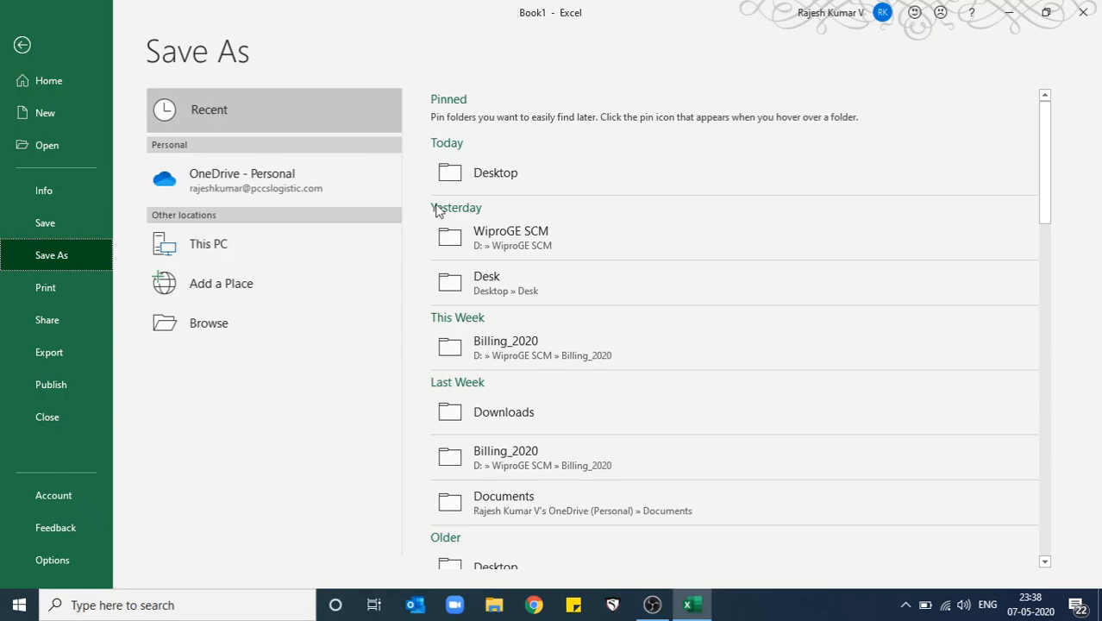
{"action": "left_click", "coordinate": [499, 176]}
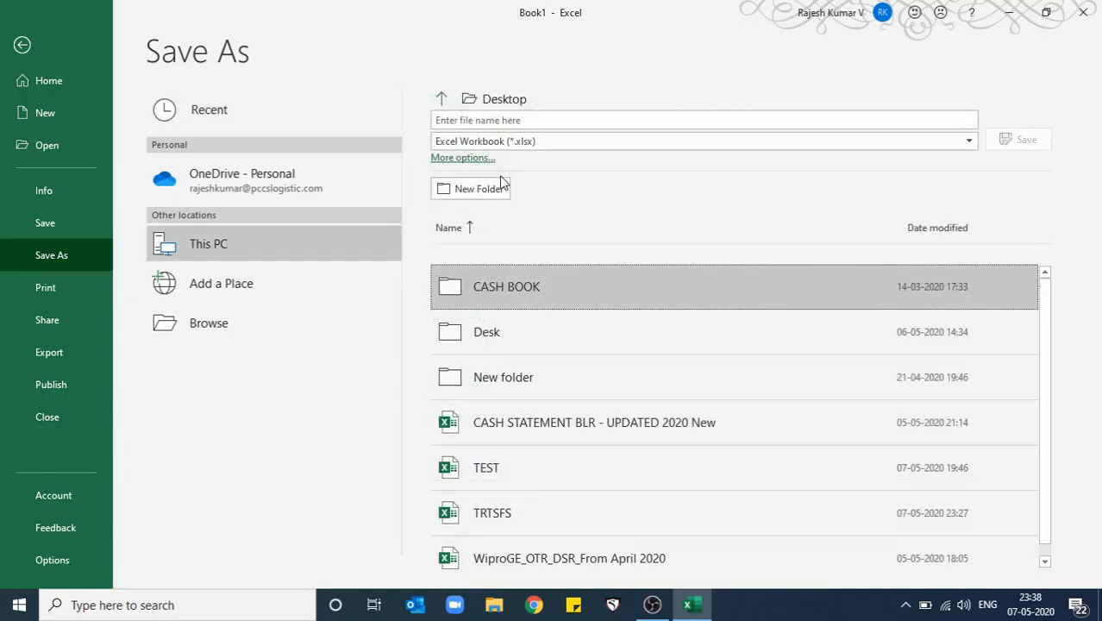
{"action": "left_click", "coordinate": [510, 119]}
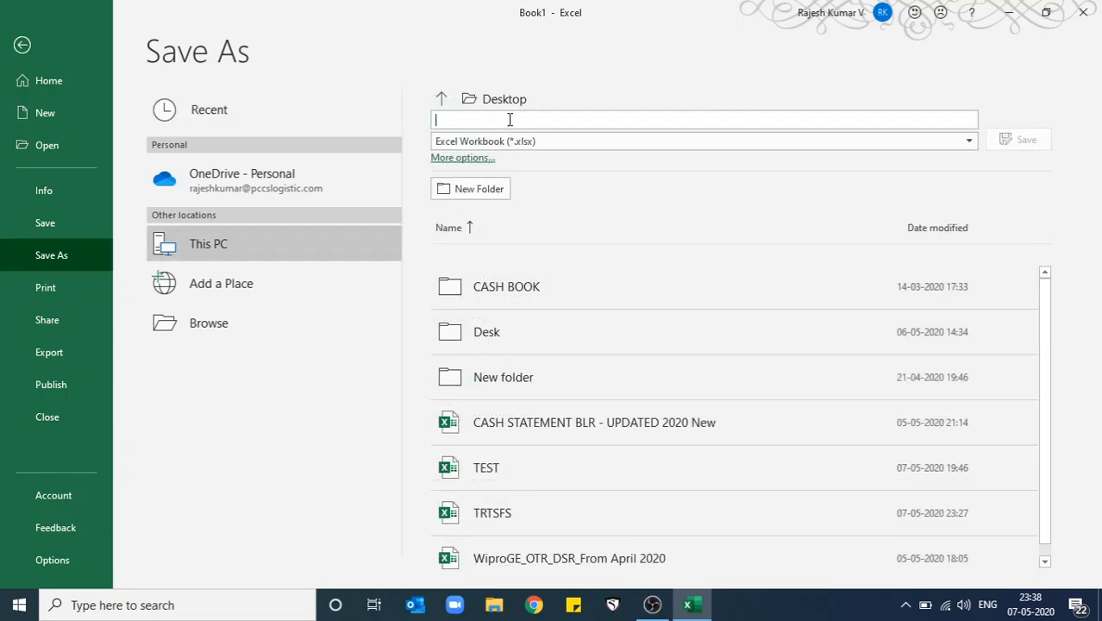
{"action": "type", "text": "TES"}
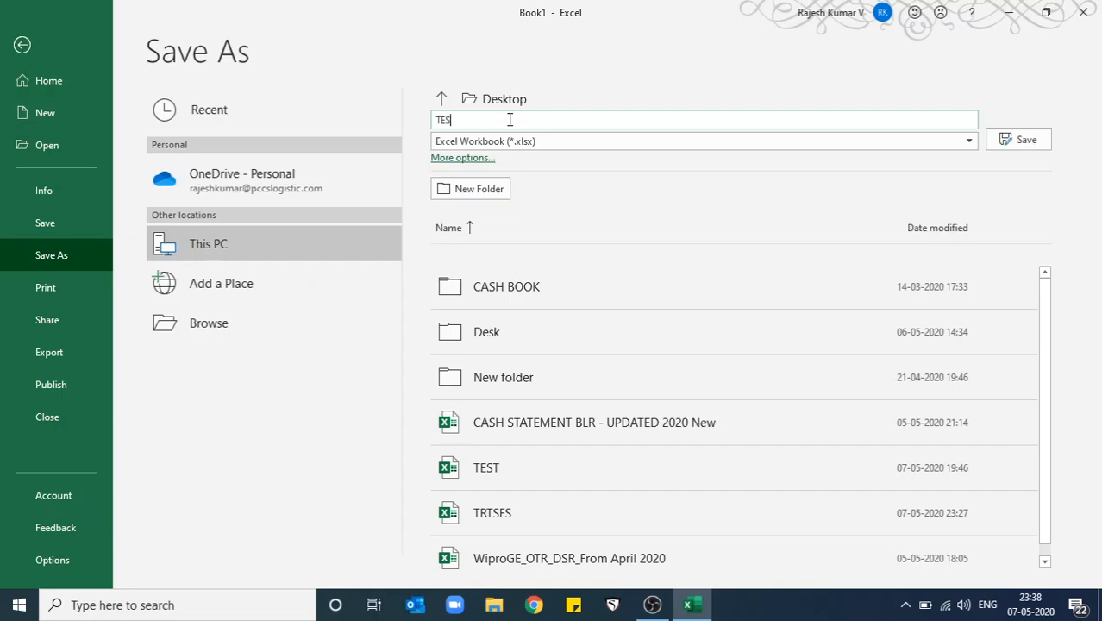
{"action": "type", "text": "T_Excel"}
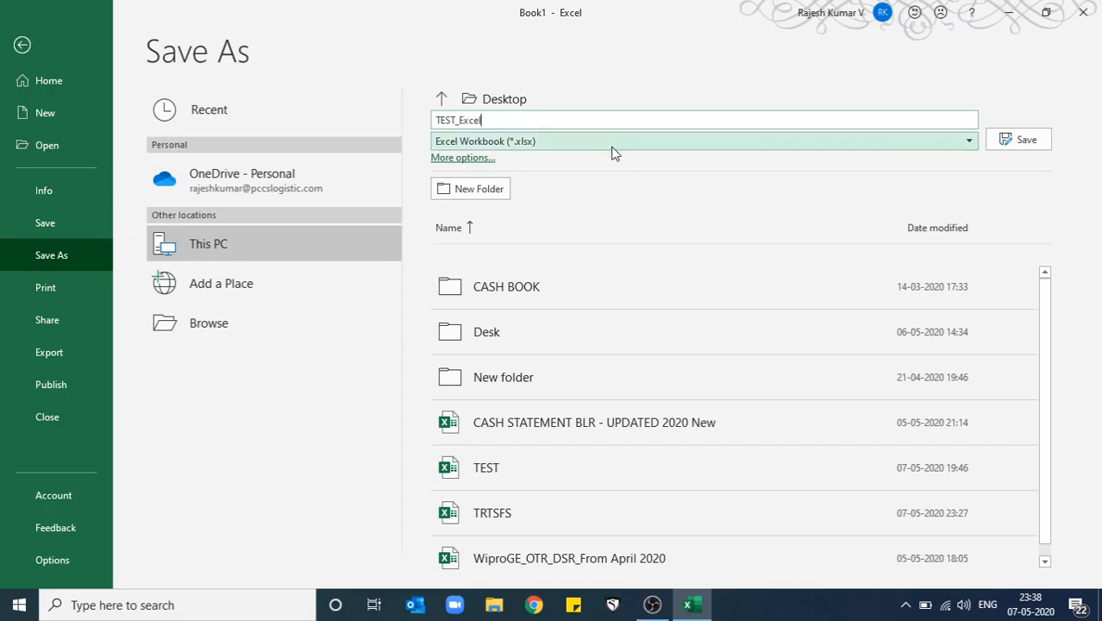
{"action": "left_click", "coordinate": [1026, 142]}
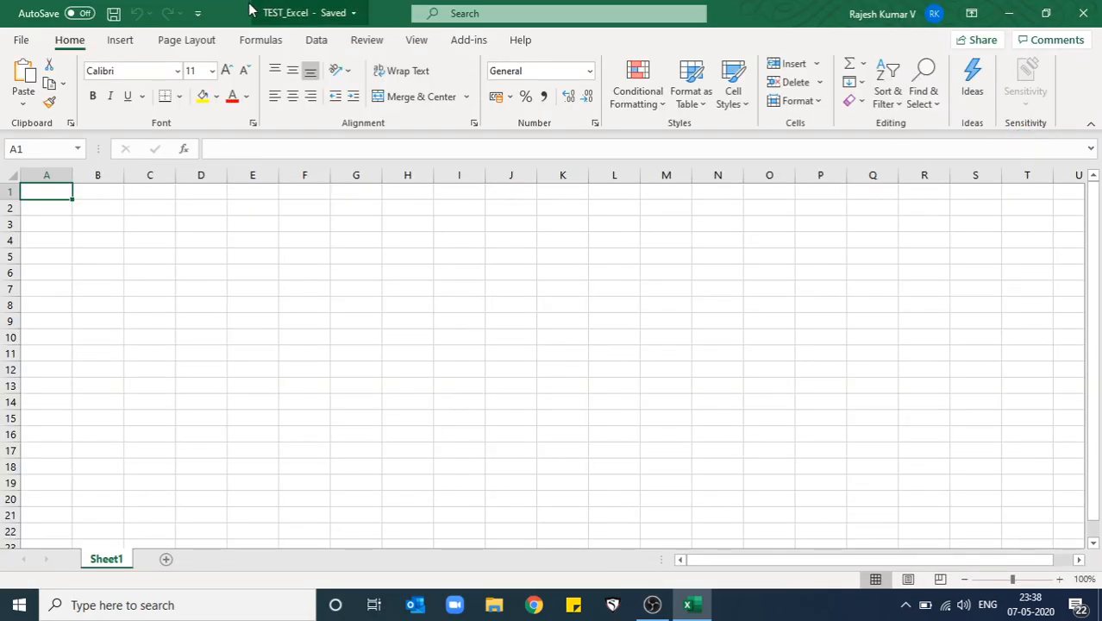
{"action": "left_click", "coordinate": [270, 15]}
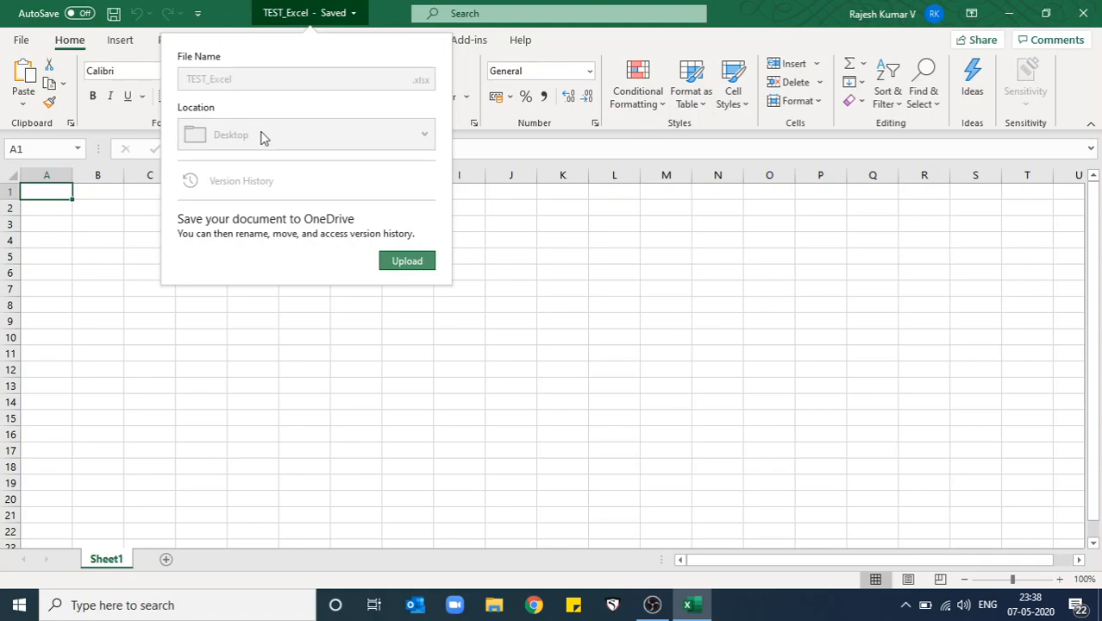
{"action": "left_click", "coordinate": [258, 326]}
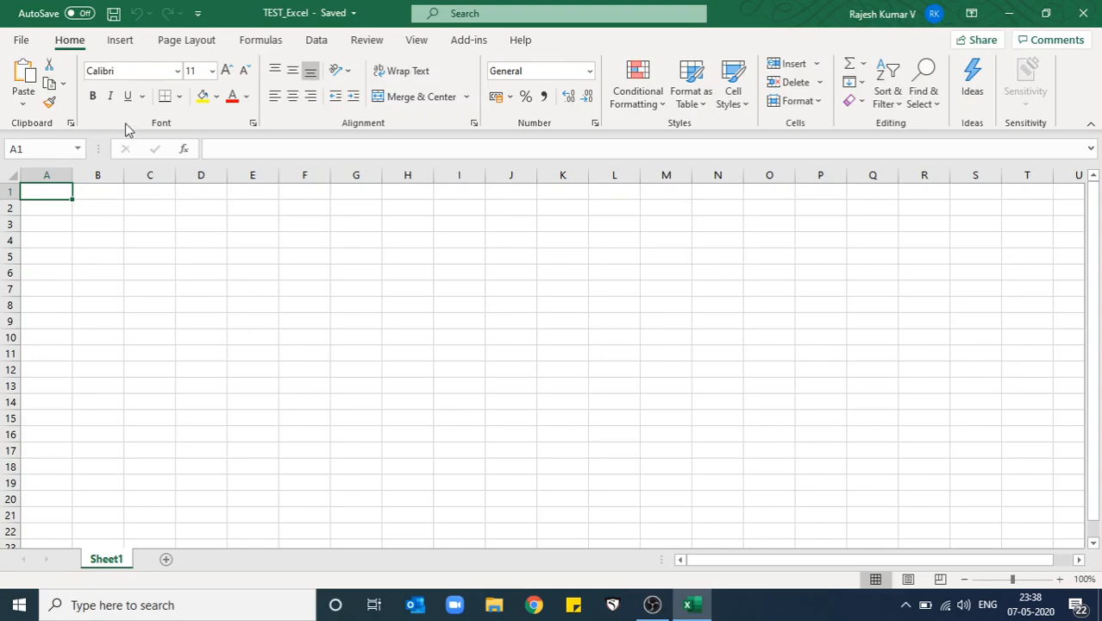
{"action": "left_click", "coordinate": [80, 13]}
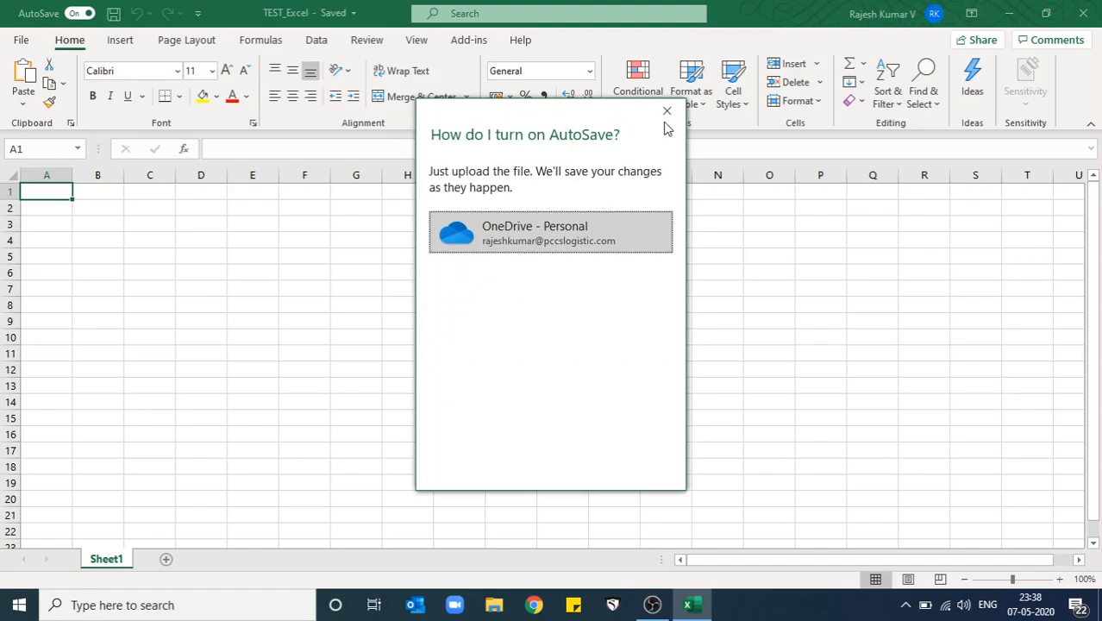
{"action": "left_click", "coordinate": [666, 115]}
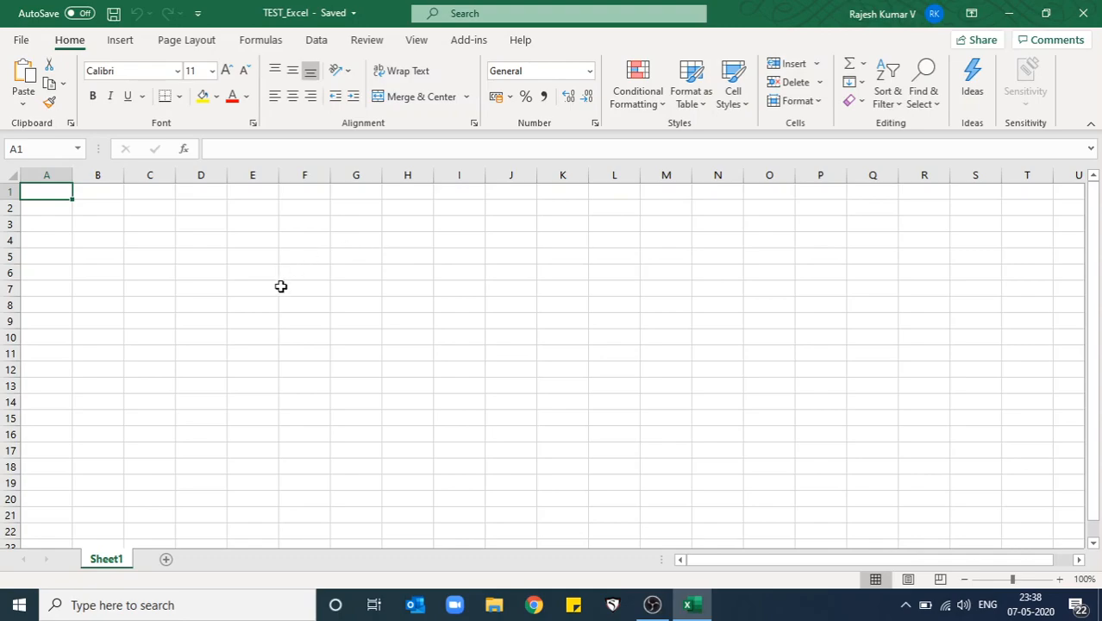
{"action": "key", "text": "ctrl+s"}
{"action": "left_click", "coordinate": [103, 210]}
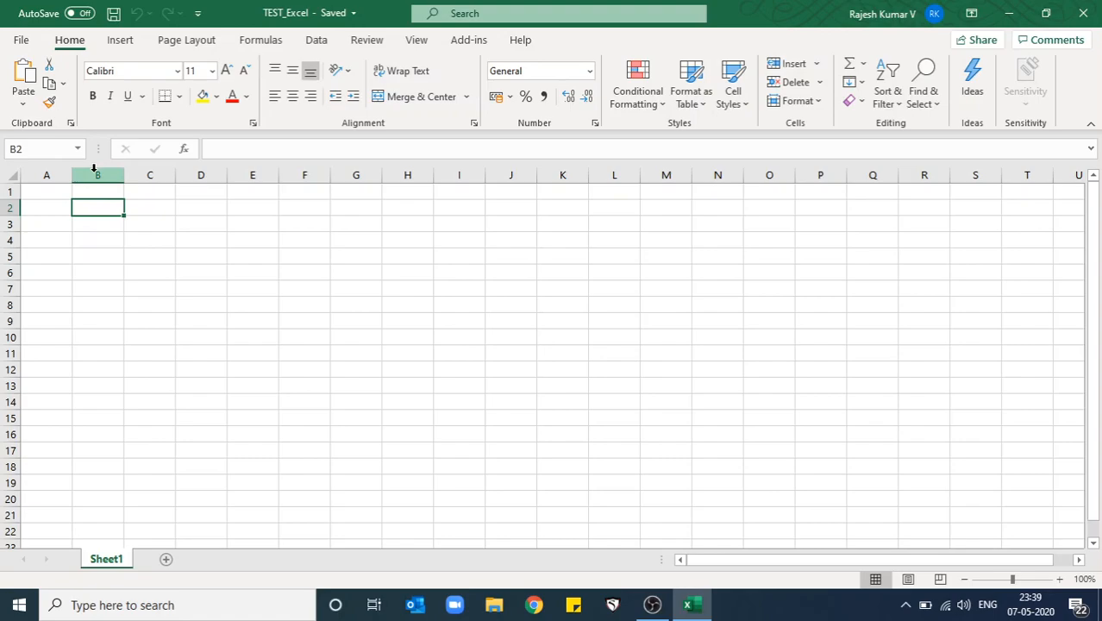
{"action": "left_click", "coordinate": [94, 171]}
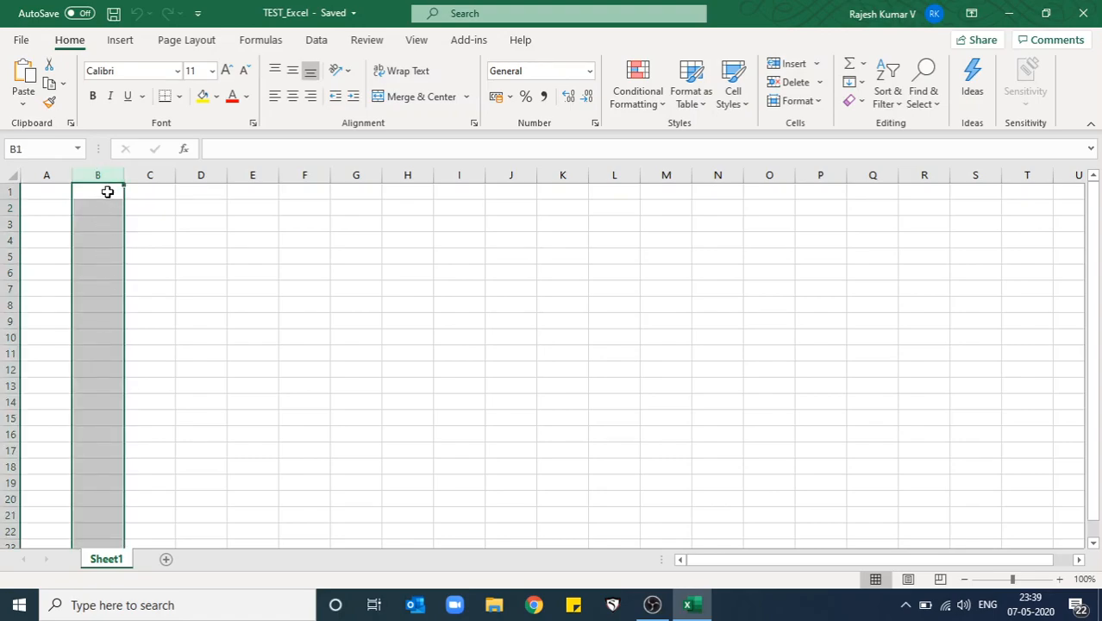
{"action": "left_click", "coordinate": [7, 209]}
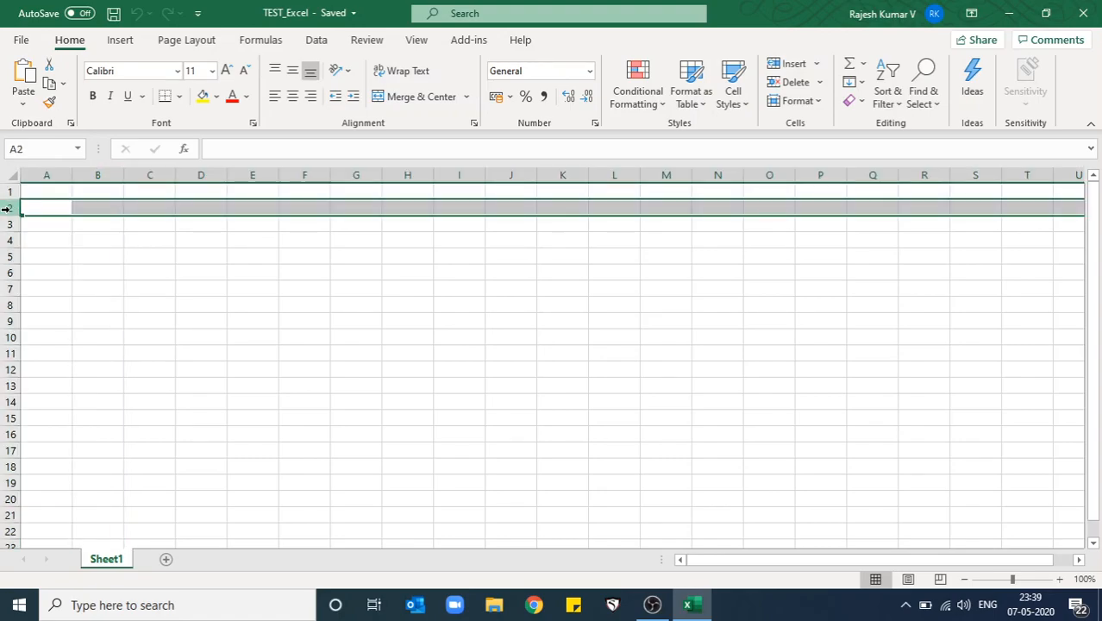
{"action": "left_click", "coordinate": [149, 255]}
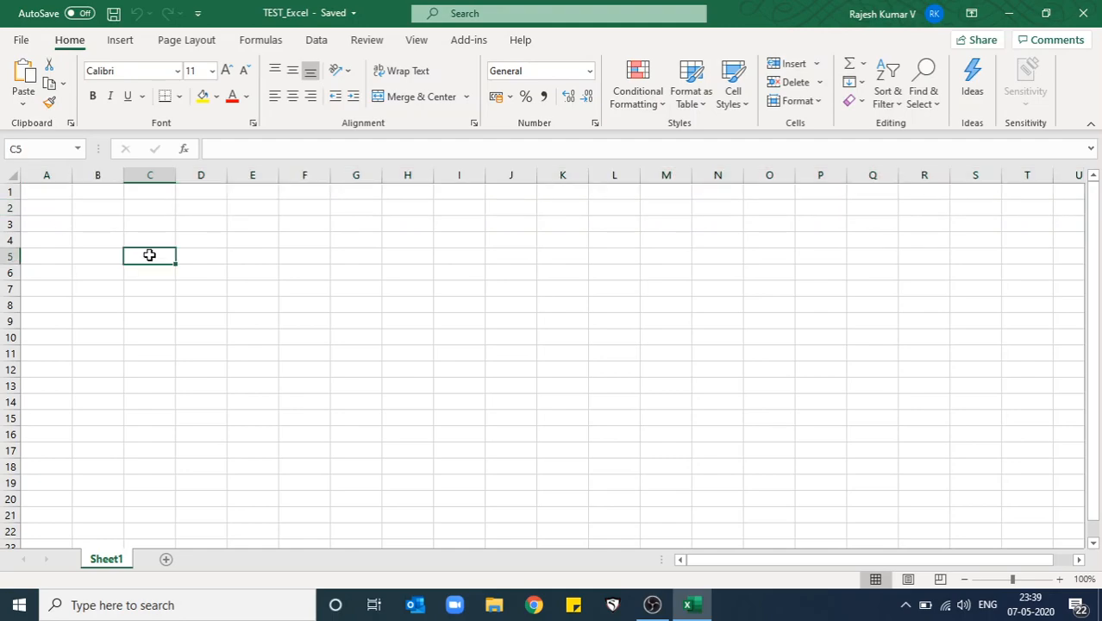
{"action": "left_click", "coordinate": [145, 239]}
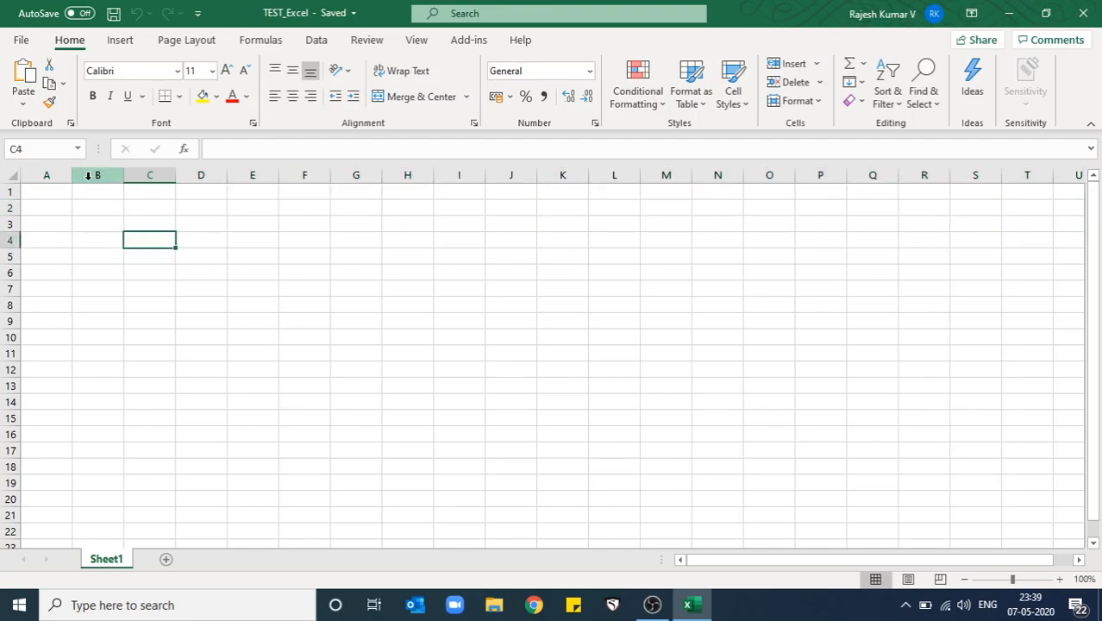
{"action": "left_click", "coordinate": [53, 150]}
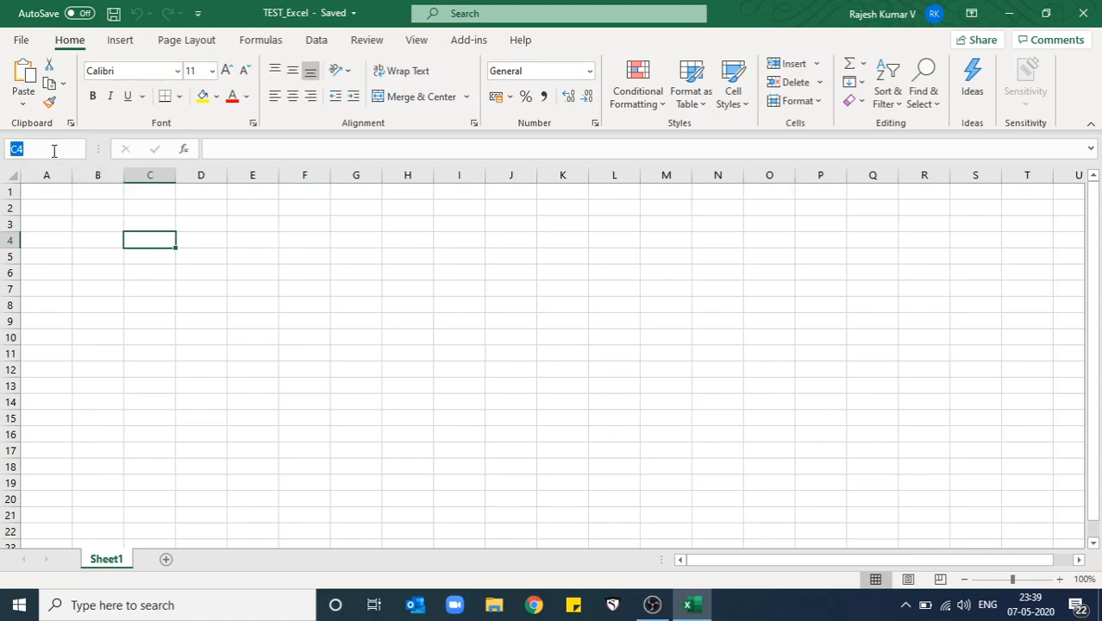
{"action": "left_click", "coordinate": [132, 252]}
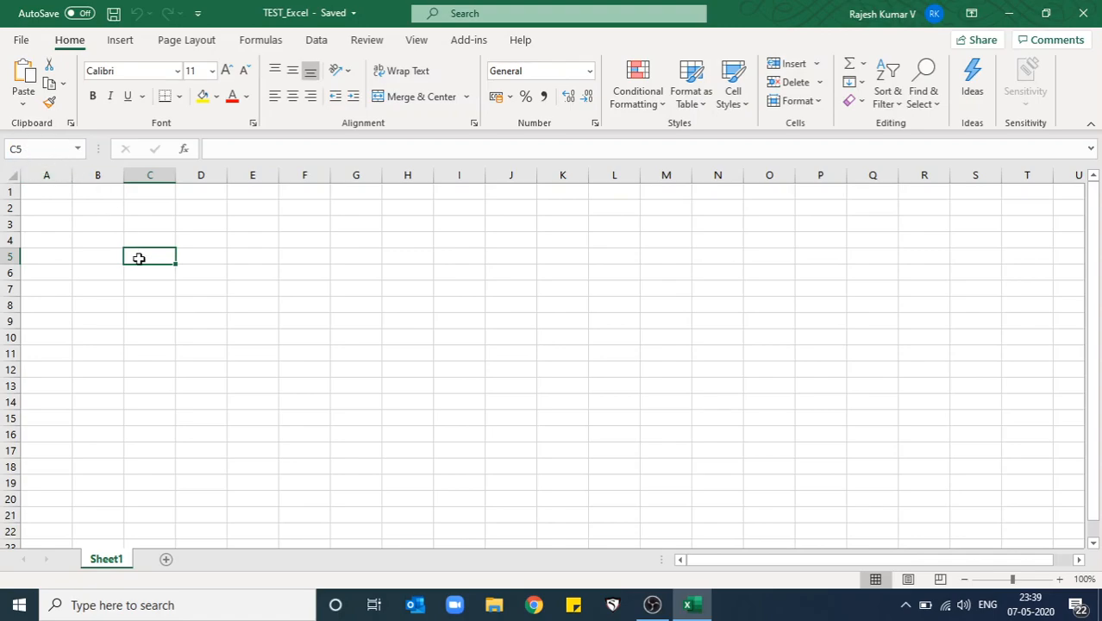
{"action": "left_click", "coordinate": [243, 152]}
{"action": "left_click", "coordinate": [185, 151]}
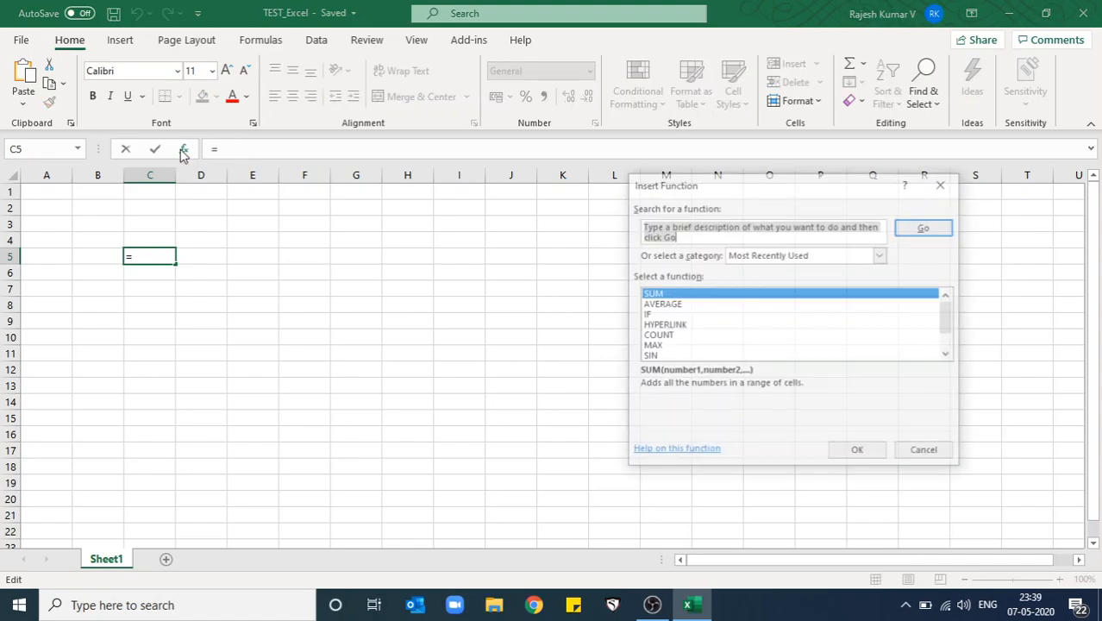
{"action": "left_click", "coordinate": [946, 193]}
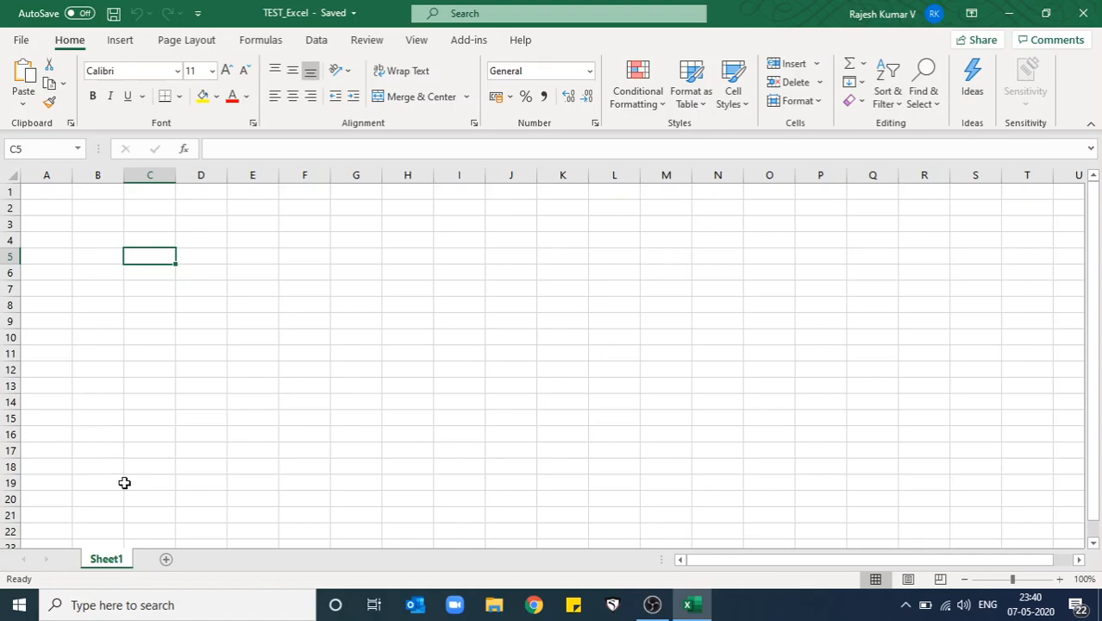
Add Sheet2 and Sheet3, then start renaming the Sheet1 tab.
{"action": "left_click", "coordinate": [168, 561]}
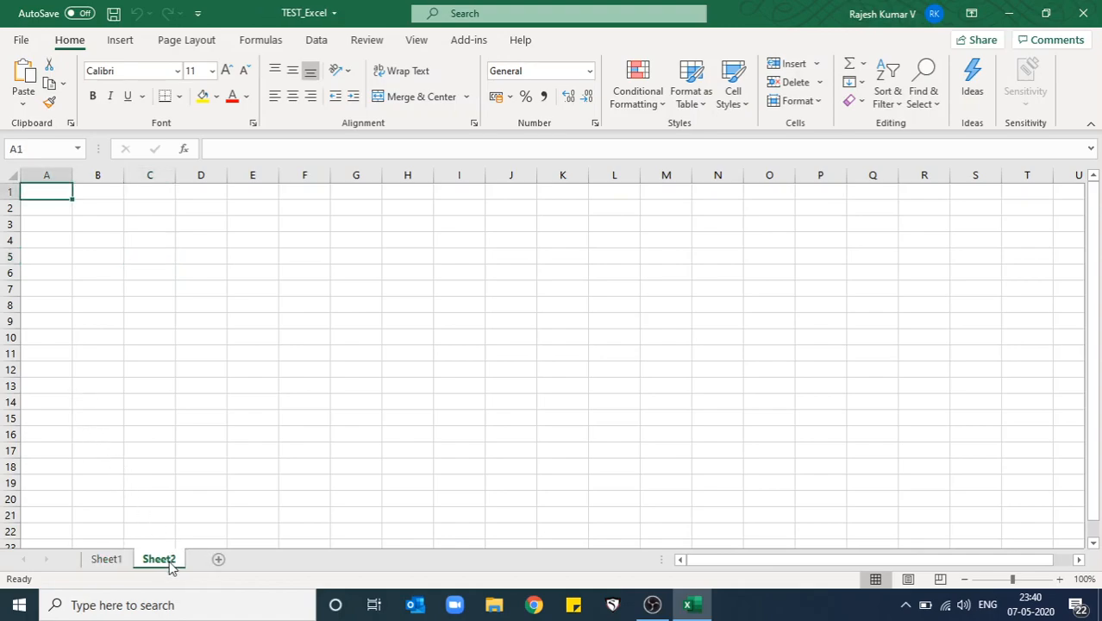
{"action": "left_click", "coordinate": [219, 560]}
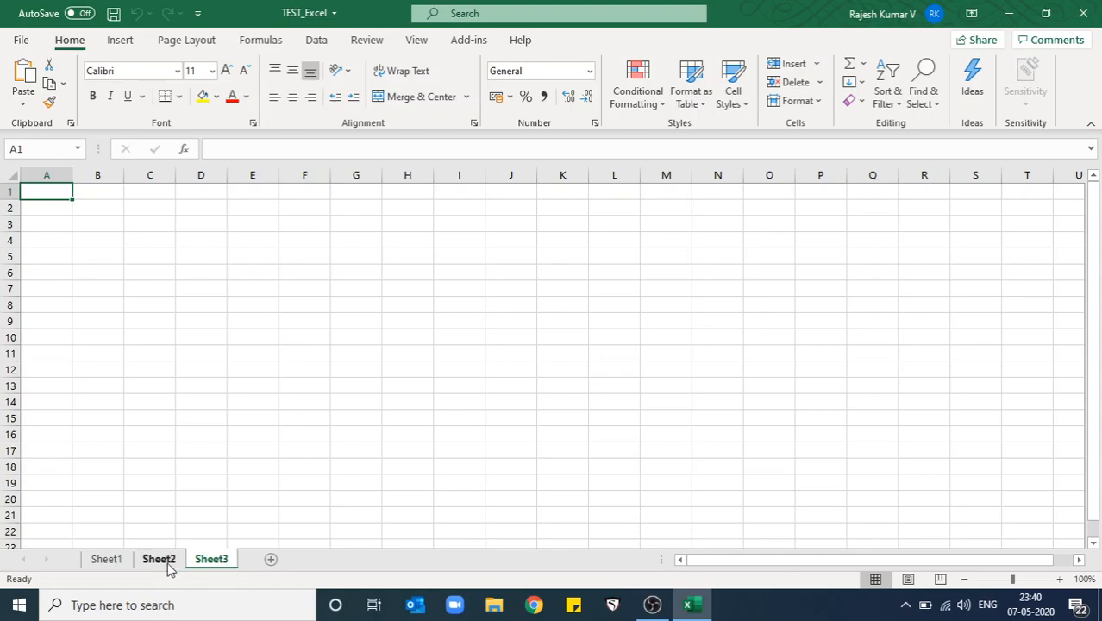
{"action": "left_click", "coordinate": [114, 563]}
{"action": "double_click", "coordinate": [114, 560]}
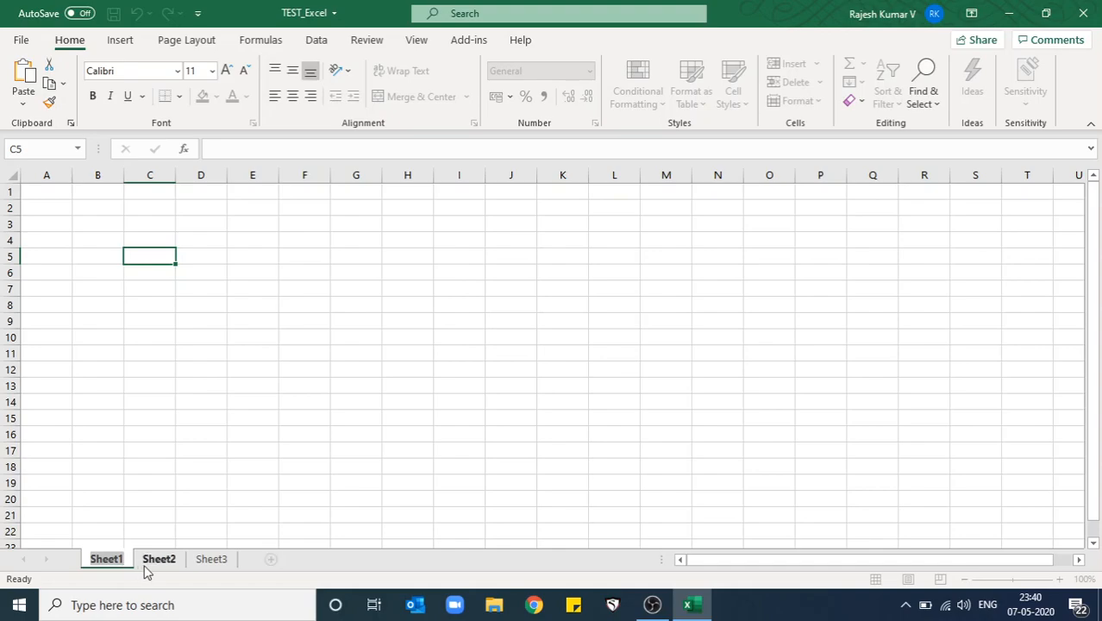
Name the sheet tabs Jan-20, Feb-20 and Mar-20.
{"action": "type", "text": "Jan"}
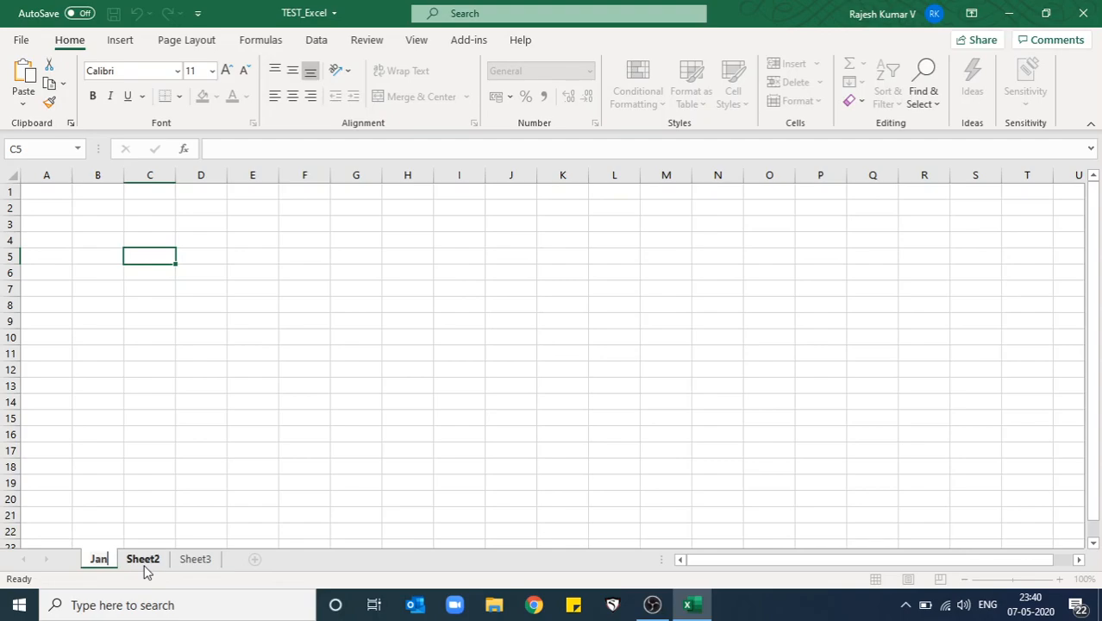
{"action": "type", "text": "-20"}
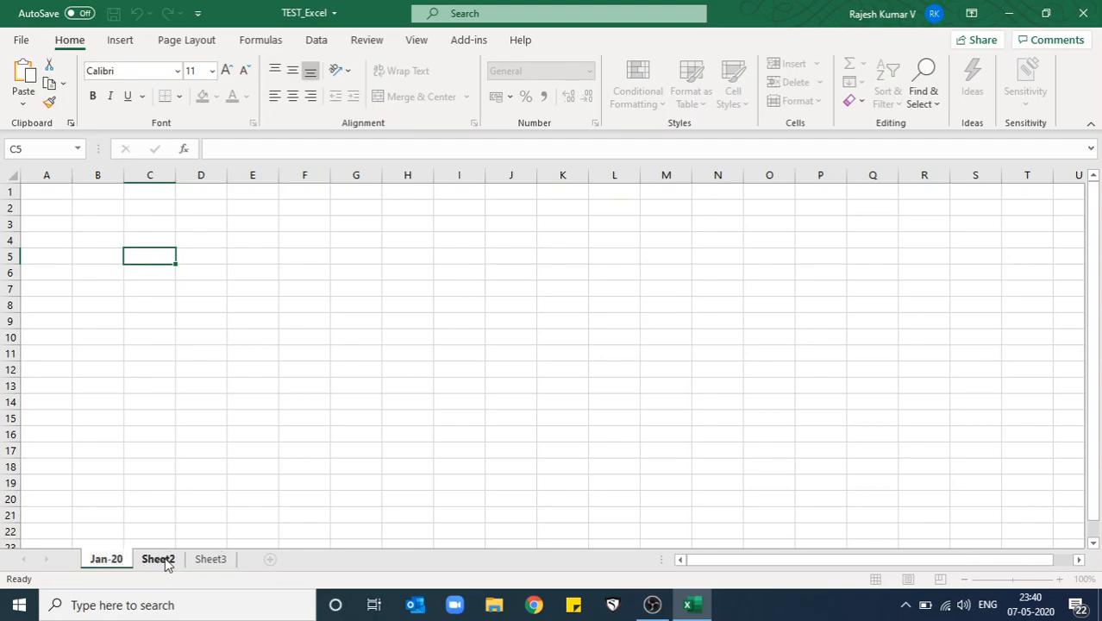
{"action": "left_click", "coordinate": [164, 561]}
{"action": "double_click", "coordinate": [159, 559]}
{"action": "type", "text": "Feb-20"}
{"action": "key", "text": "Return"}
{"action": "double_click", "coordinate": [210, 560]}
{"action": "type", "text": "Mar"}
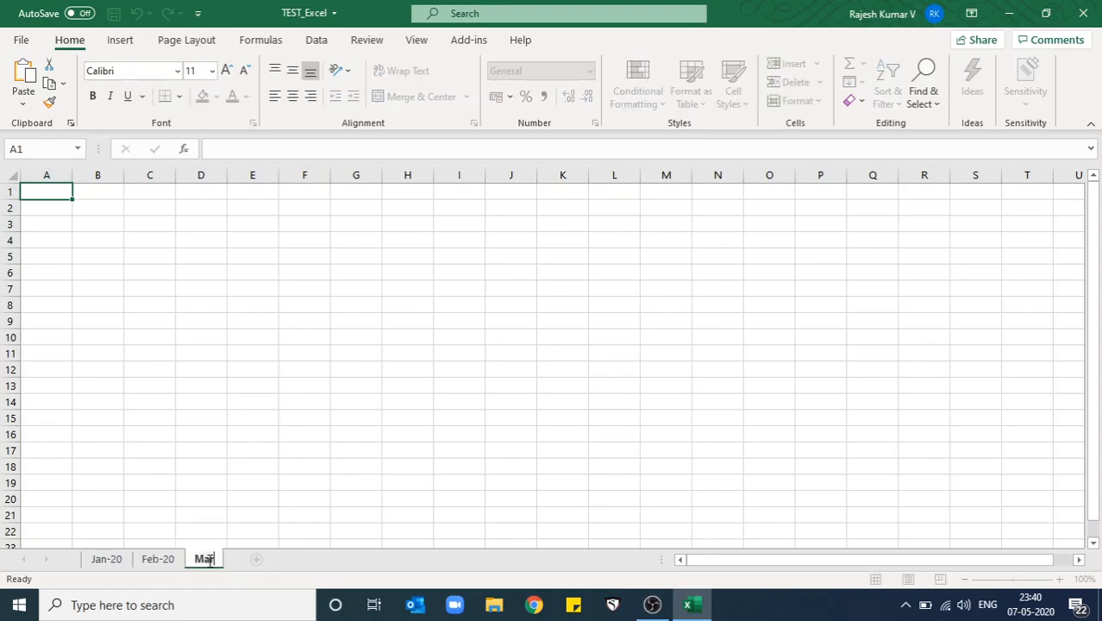
{"action": "type", "text": "-20"}
{"action": "key", "text": "Return"}
Return to the Jan-20 sheet and zoom out to 60%.
{"action": "left_click", "coordinate": [110, 561]}
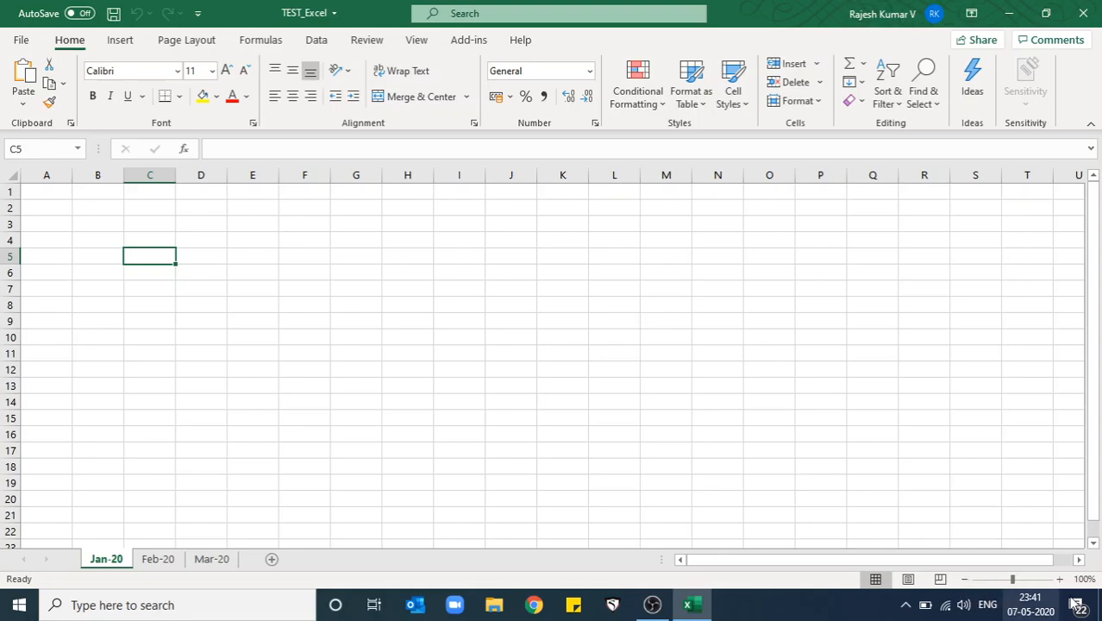
{"action": "left_click", "coordinate": [964, 579]}
{"action": "left_click", "coordinate": [964, 579]}
{"action": "left_click", "coordinate": [964, 579]}
{"action": "left_click", "coordinate": [964, 580]}
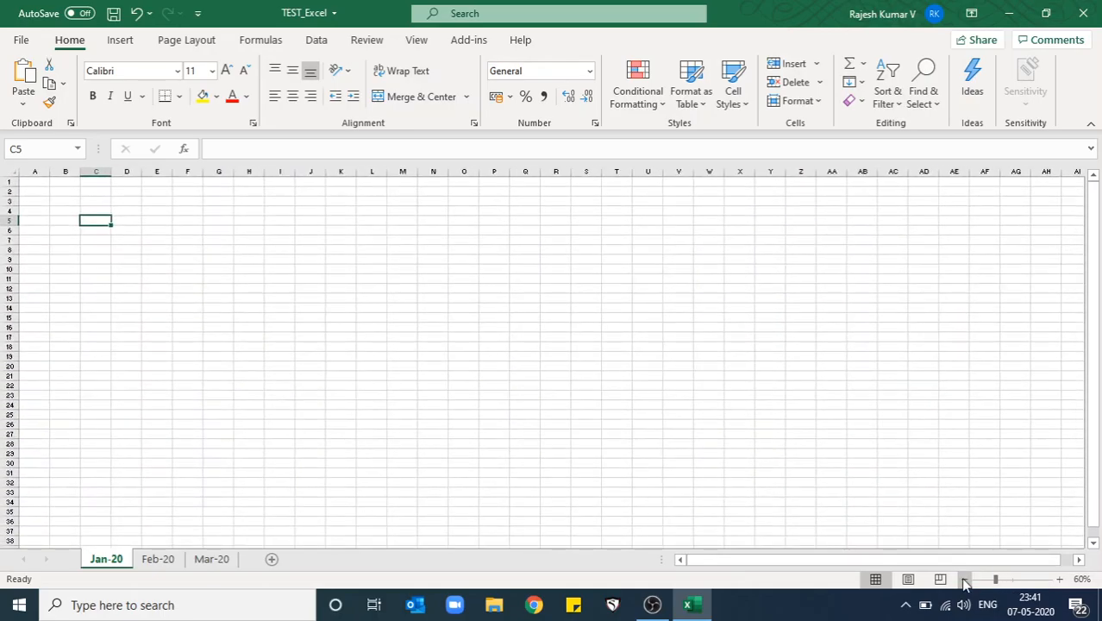
Zoom the Jan-20 sheet back to 100% and on in to 170%.
{"action": "left_click", "coordinate": [1060, 580]}
{"action": "left_click", "coordinate": [1060, 579]}
{"action": "left_click", "coordinate": [1060, 579]}
{"action": "left_click", "coordinate": [1060, 580]}
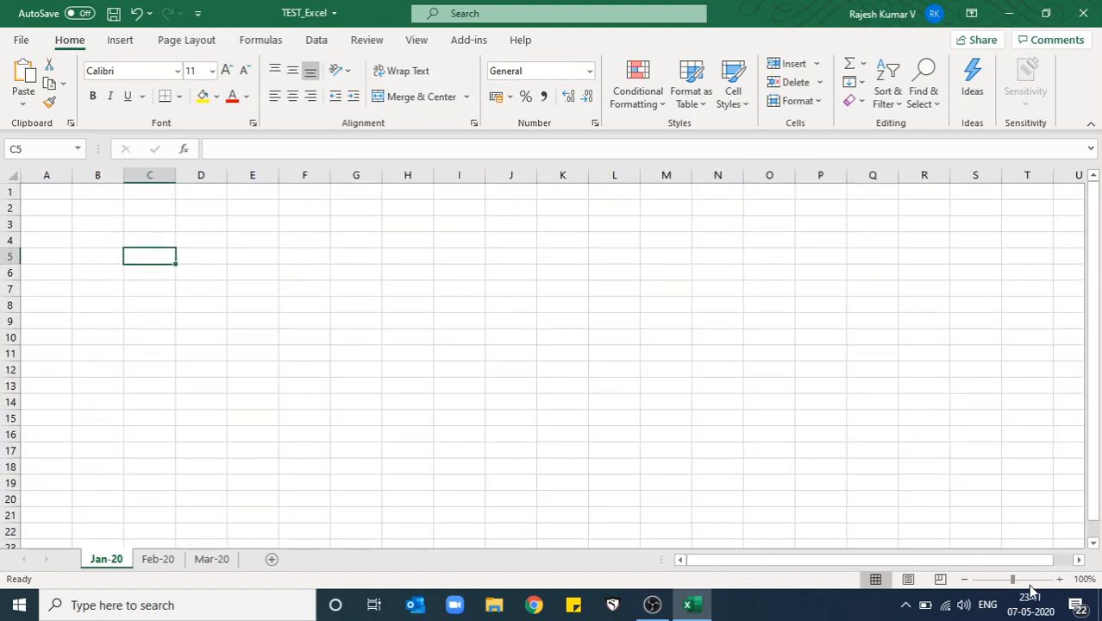
{"action": "left_click", "coordinate": [1060, 580]}
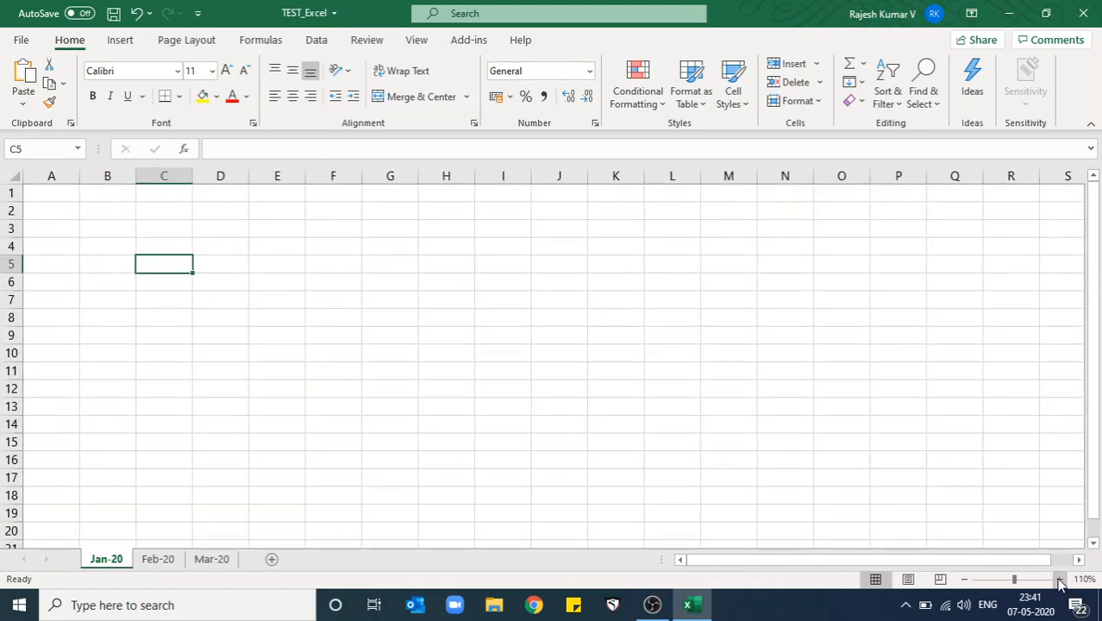
{"action": "left_click", "coordinate": [1060, 580]}
{"action": "left_click", "coordinate": [1060, 580]}
{"action": "left_click", "coordinate": [1060, 579]}
{"action": "left_click", "coordinate": [1060, 579]}
{"action": "left_click", "coordinate": [1060, 580]}
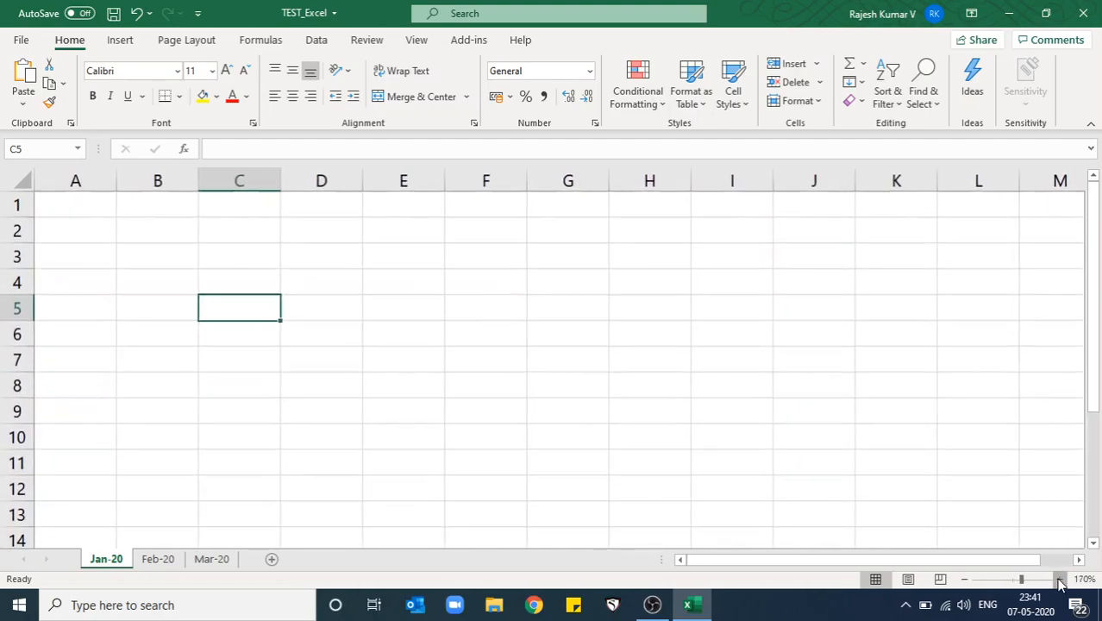
Zoom the sheet back out from 170% to 100%.
{"action": "left_click", "coordinate": [964, 580]}
{"action": "left_click", "coordinate": [964, 580]}
{"action": "left_click", "coordinate": [965, 580]}
{"action": "left_click", "coordinate": [964, 579]}
{"action": "left_click", "coordinate": [964, 579]}
{"action": "left_click", "coordinate": [964, 579]}
{"action": "left_click", "coordinate": [964, 580]}
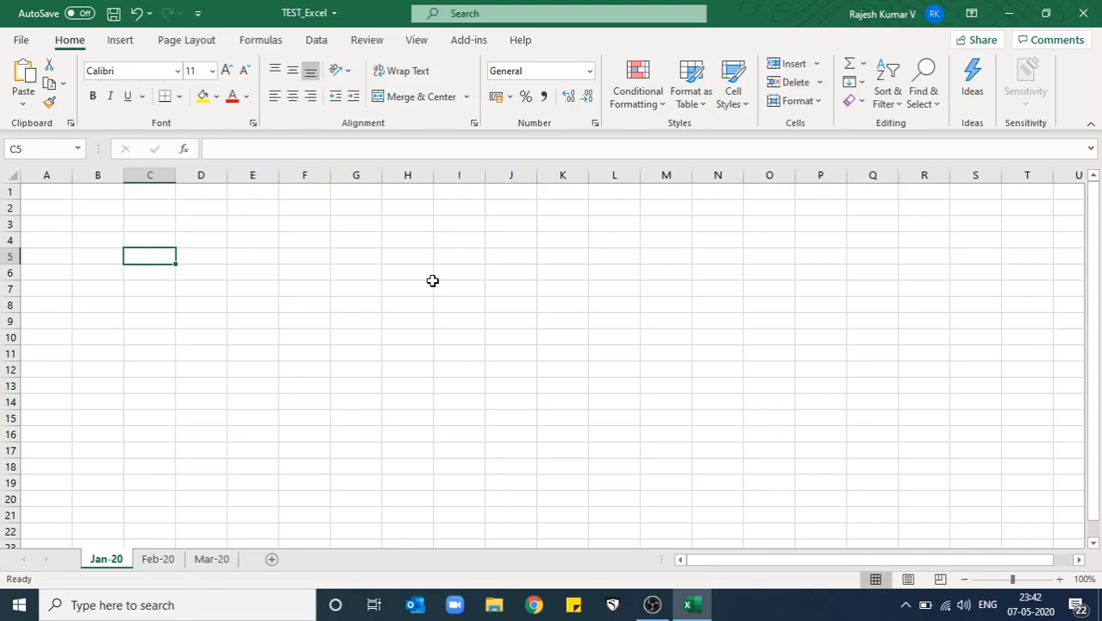
{"action": "left_click", "coordinate": [121, 41]}
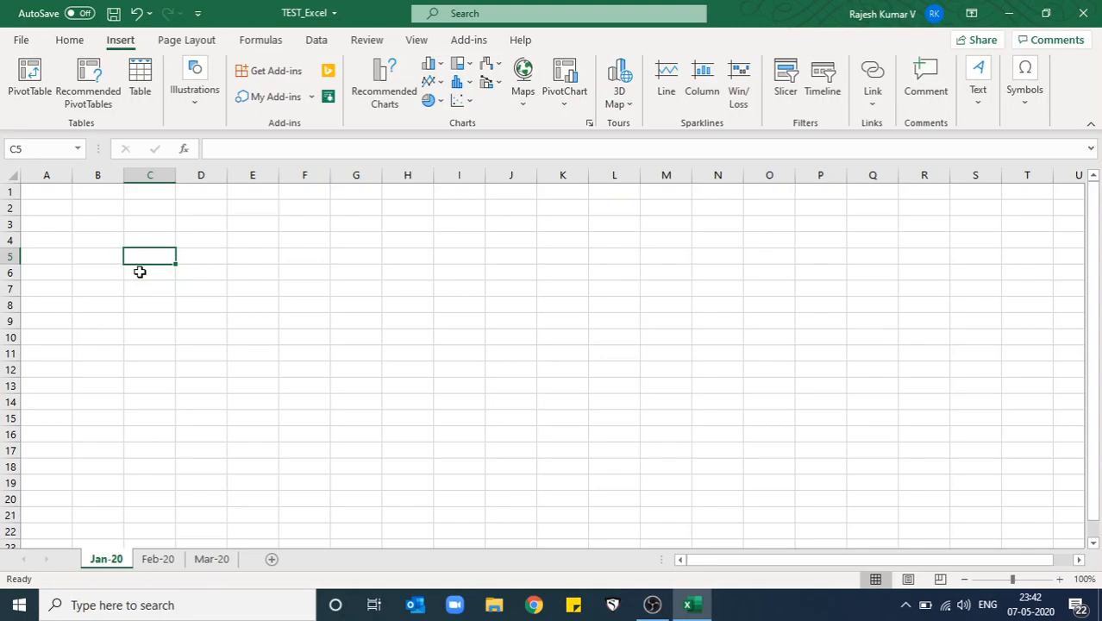
{"action": "left_click", "coordinate": [194, 40]}
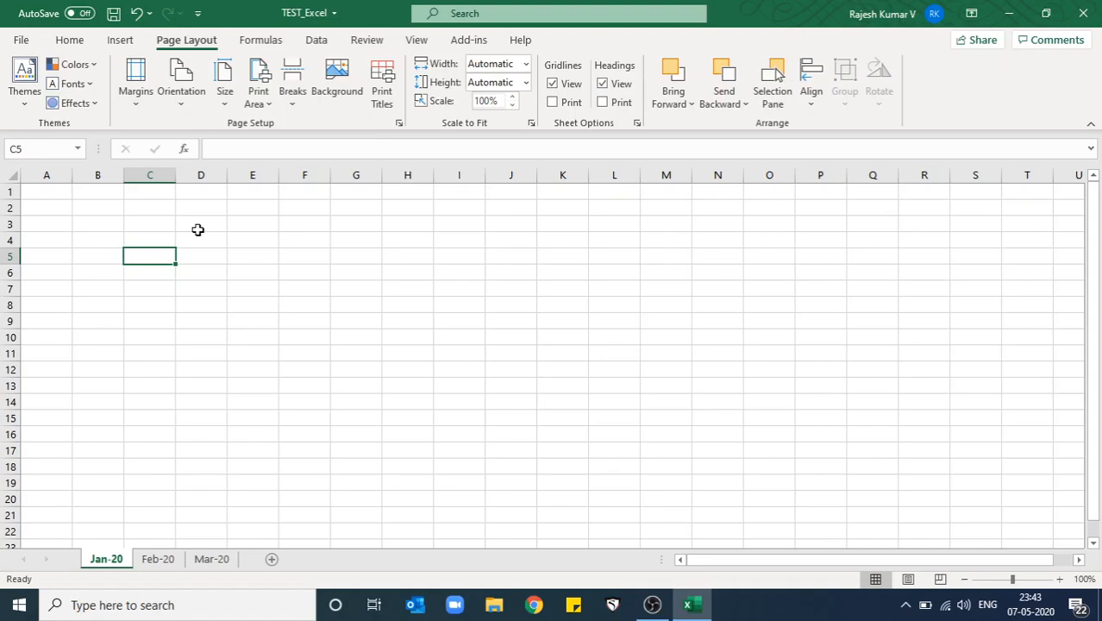
{"action": "left_click", "coordinate": [262, 40]}
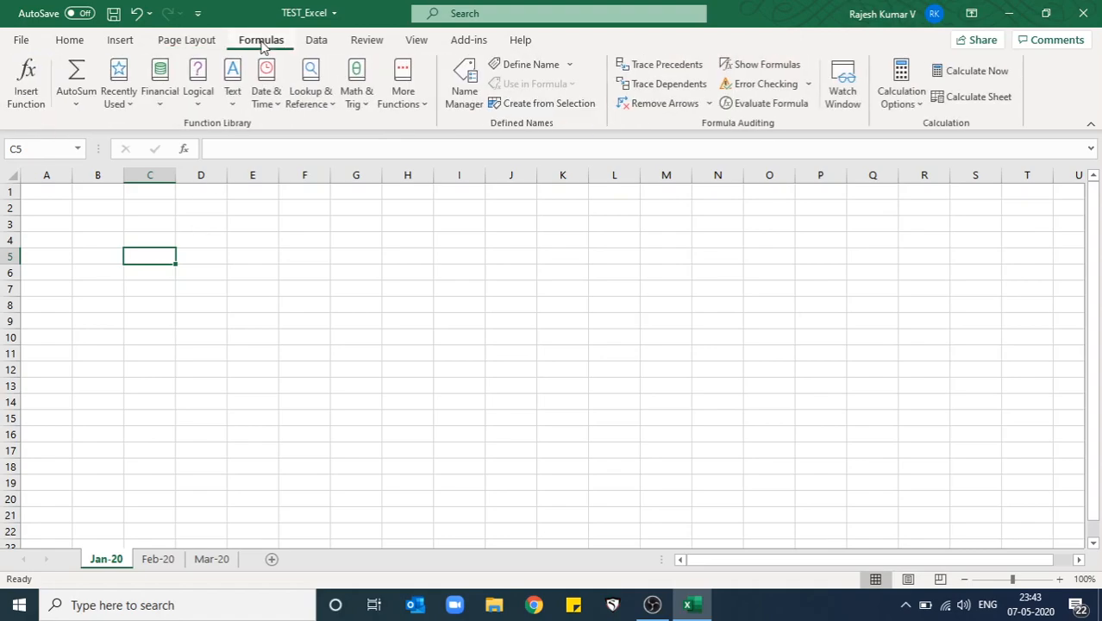
{"action": "left_click", "coordinate": [261, 220]}
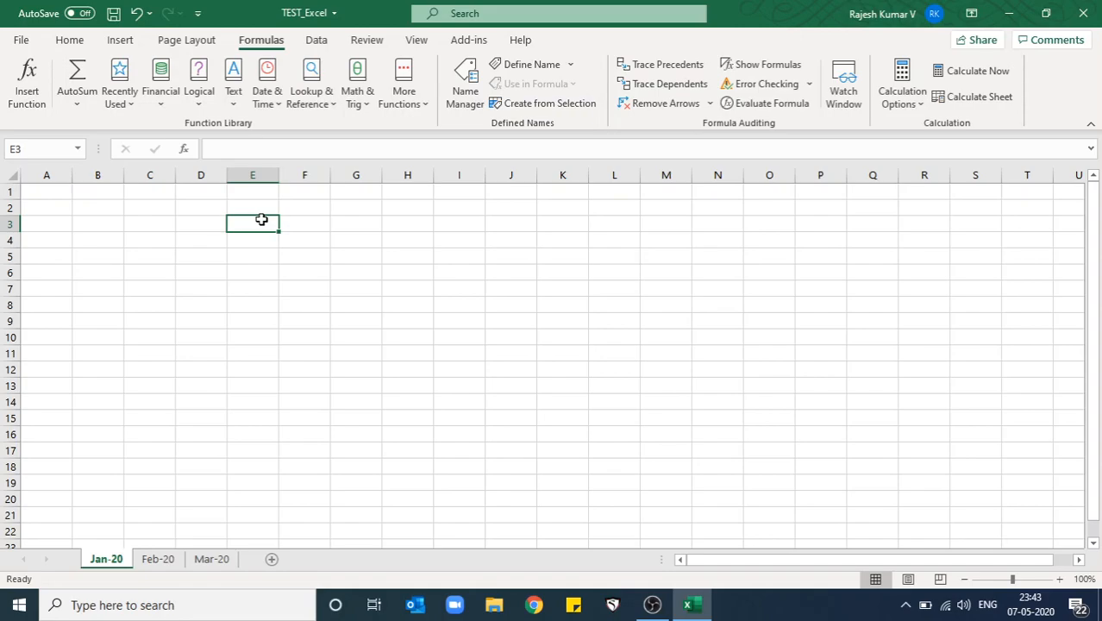
{"action": "left_click", "coordinate": [317, 43]}
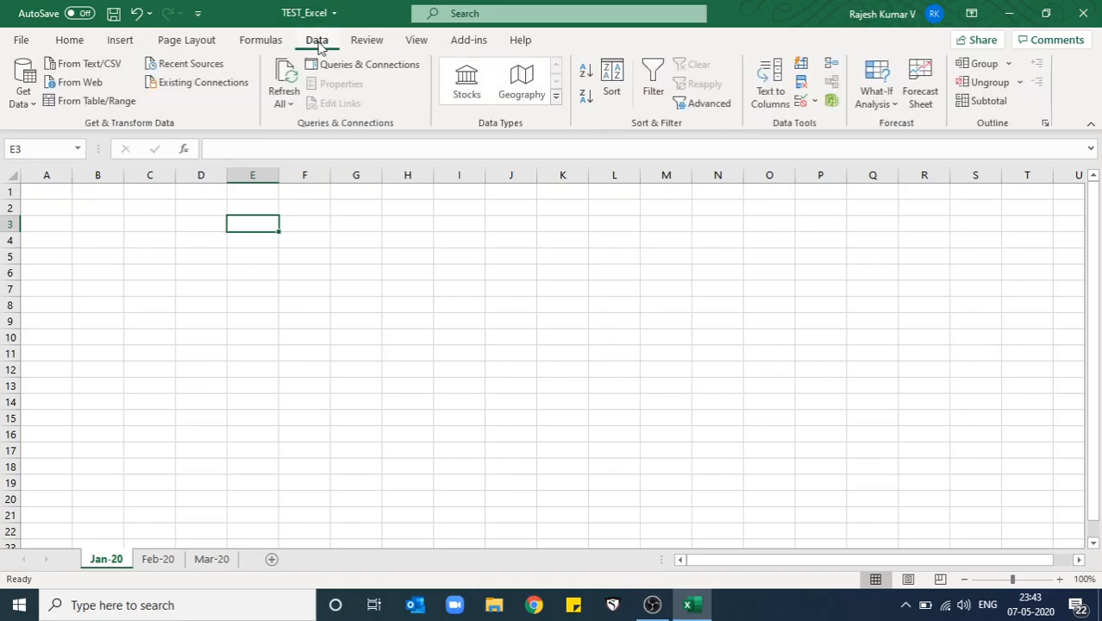
{"action": "left_click", "coordinate": [377, 43]}
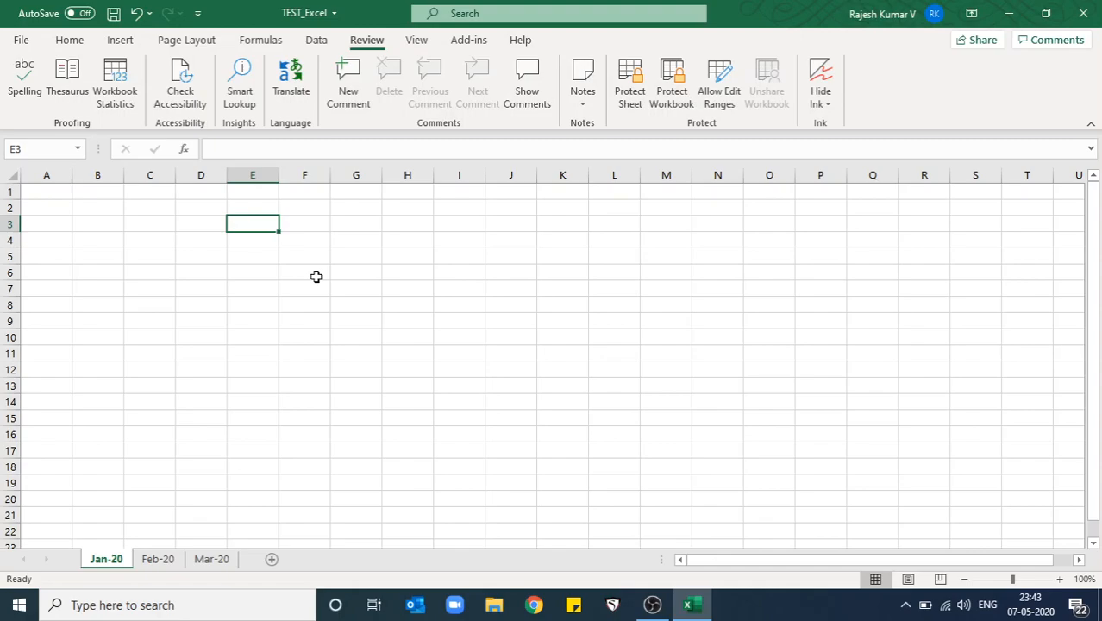
{"action": "left_click", "coordinate": [69, 41]}
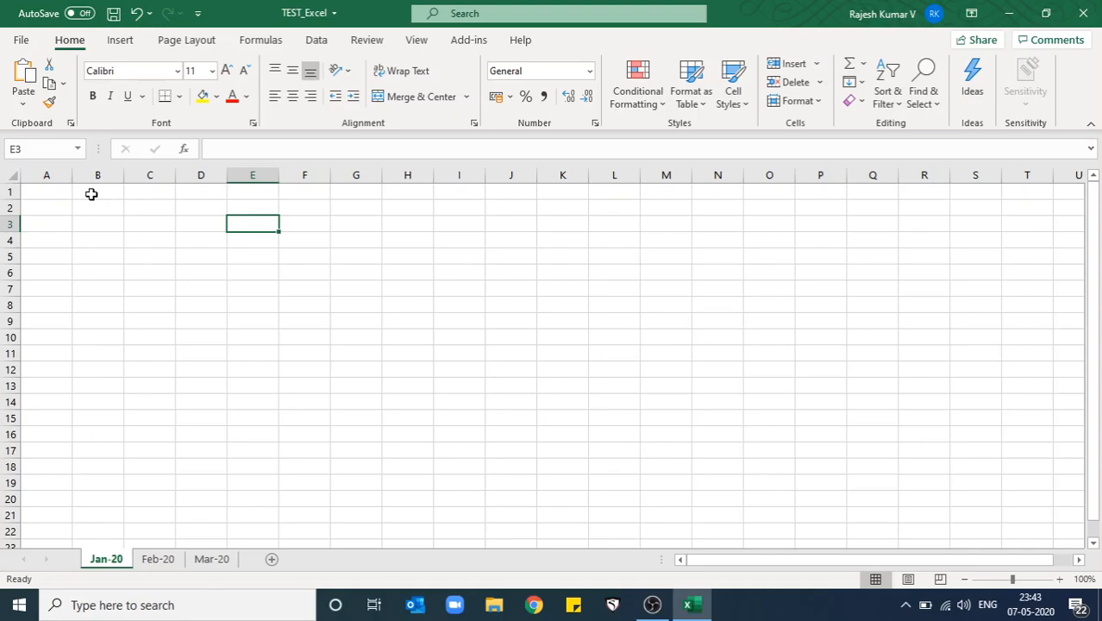
Enter the headers Sl#, Employee No and Employee Name in B3:D3.
{"action": "left_click", "coordinate": [89, 240]}
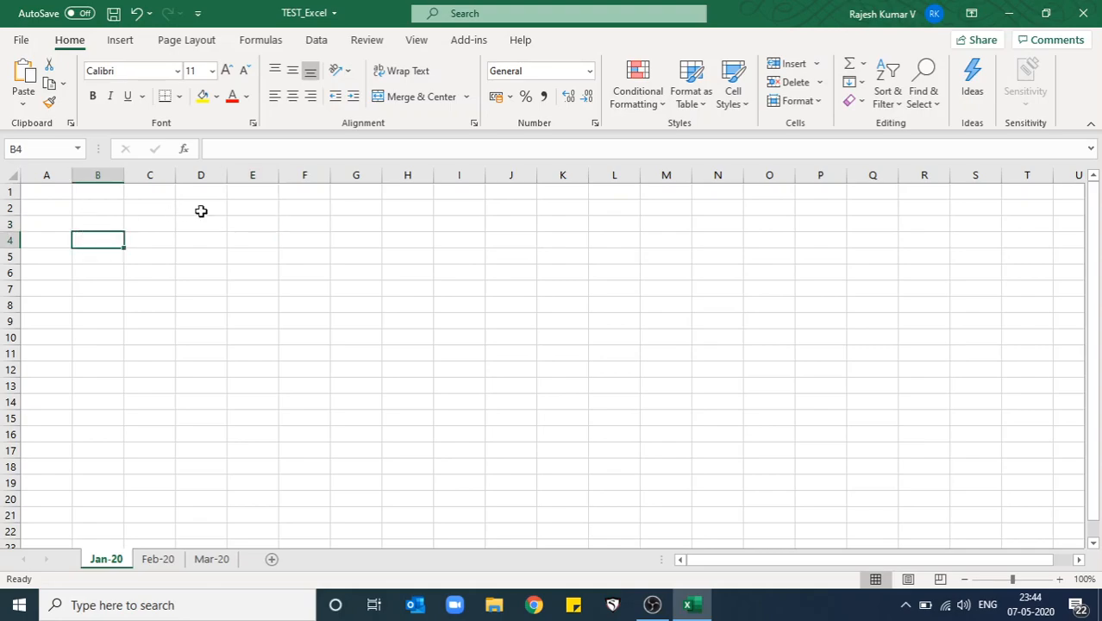
{"action": "key", "text": "Up"}
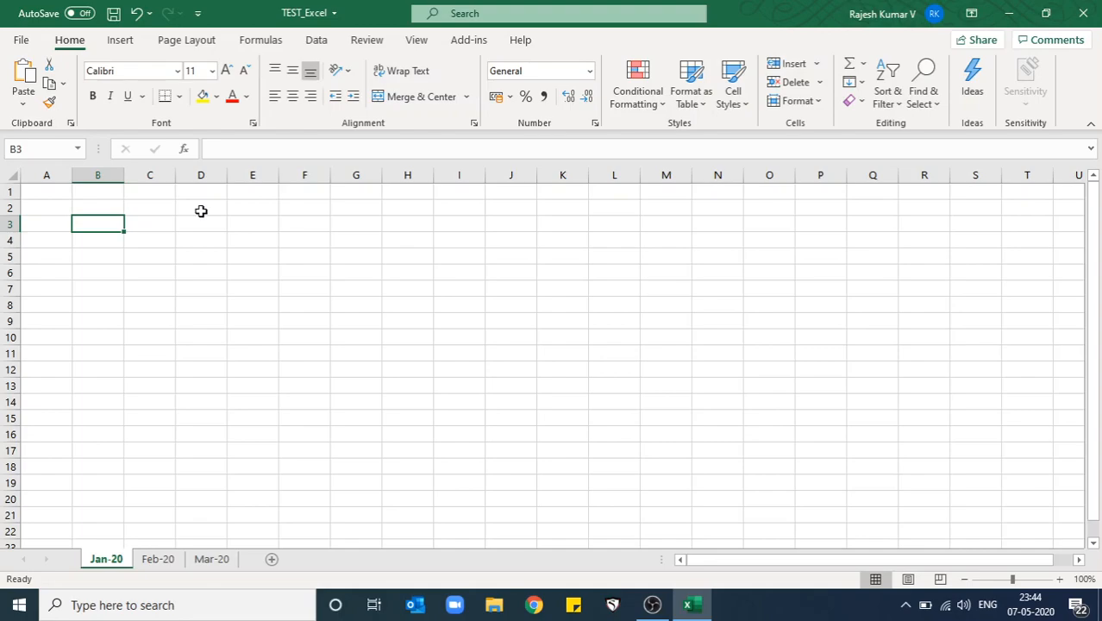
{"action": "type", "text": "Sl#"}
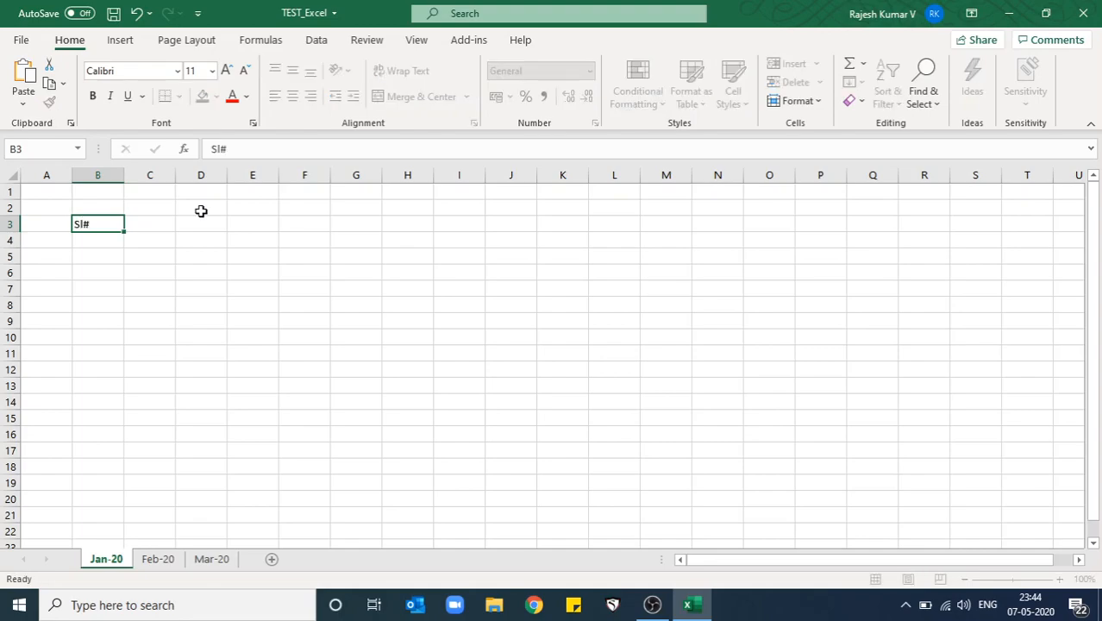
{"action": "key", "text": "Tab"}
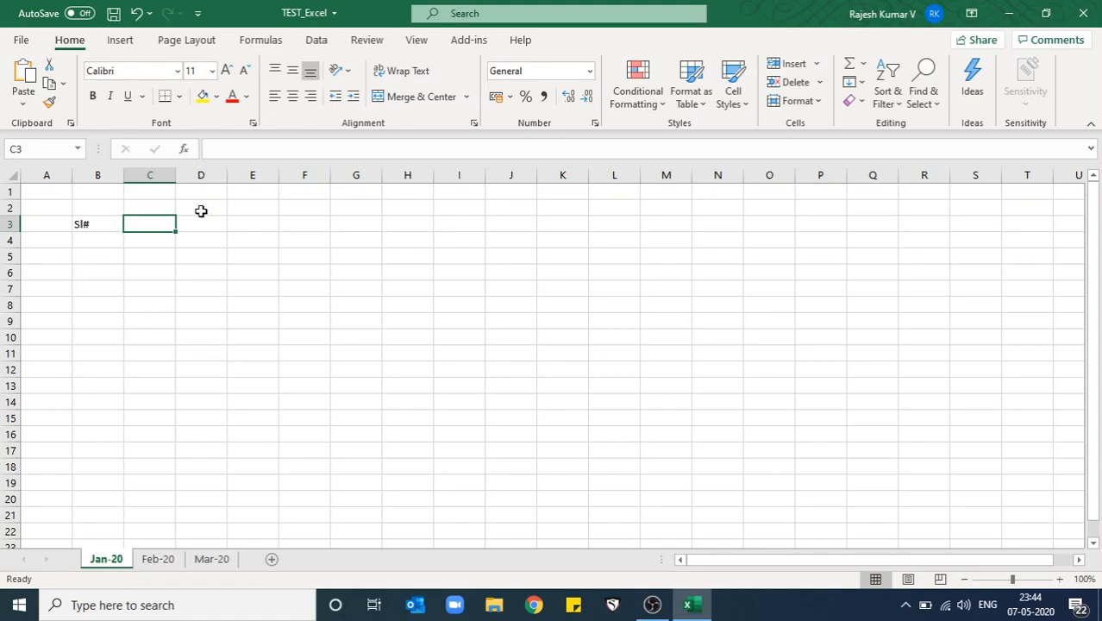
{"action": "type", "text": "Employe"}
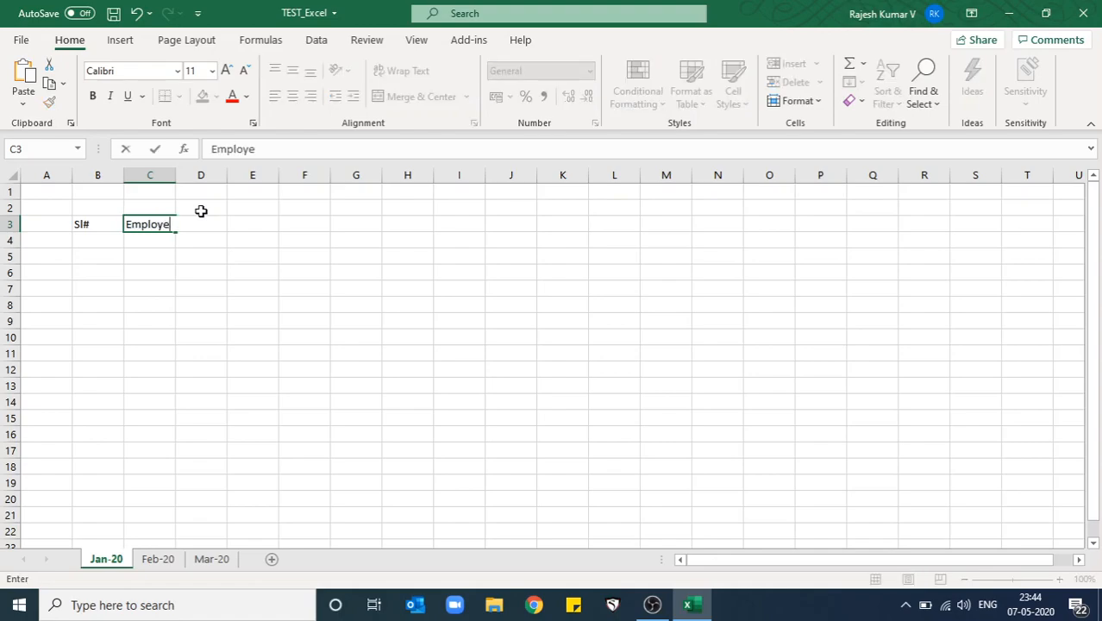
{"action": "type", "text": "e No"}
{"action": "key", "text": "Tab"}
{"action": "type", "text": "Empl"}
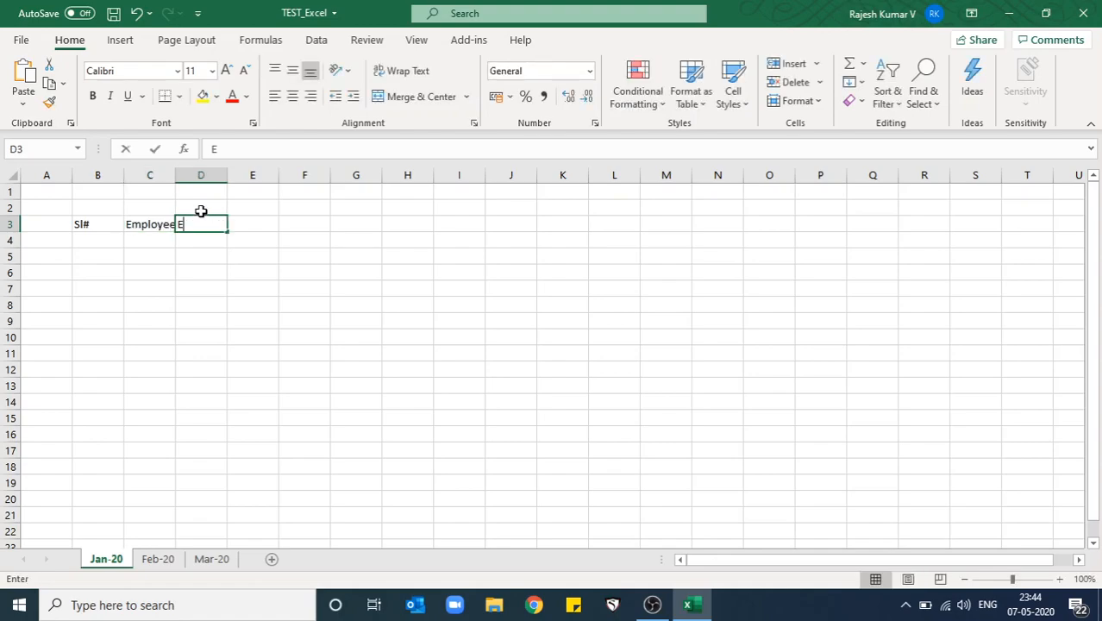
{"action": "type", "text": "oyee Name"}
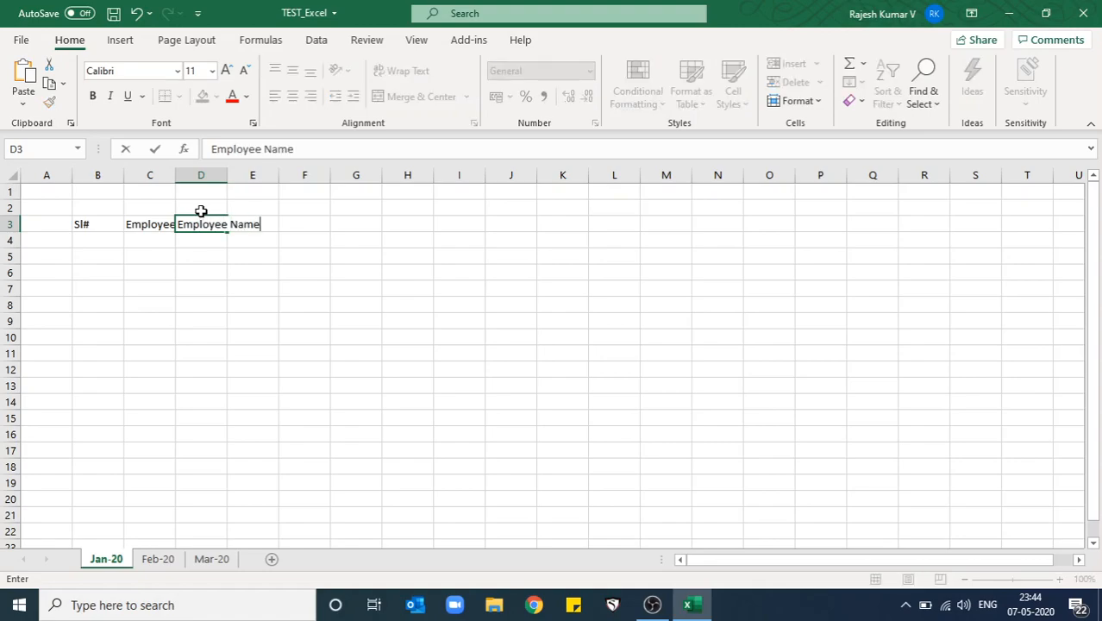
{"action": "key", "text": "Tab"}
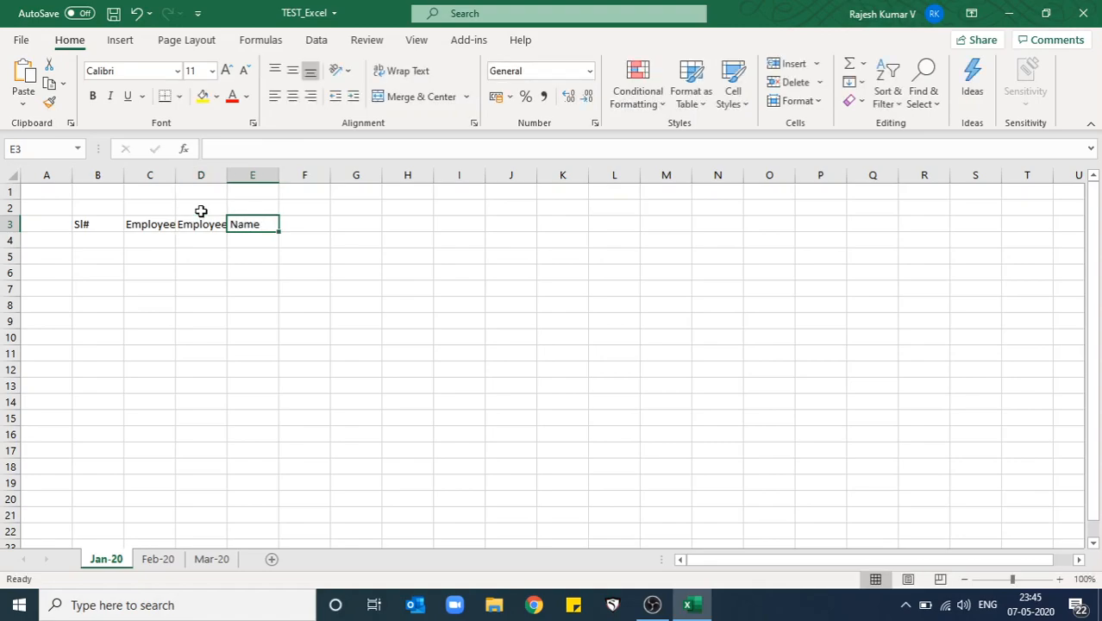
Add the remaining headers DOJ, DOB, Department and Salary to row 3.
{"action": "type", "text": "DOJ"}
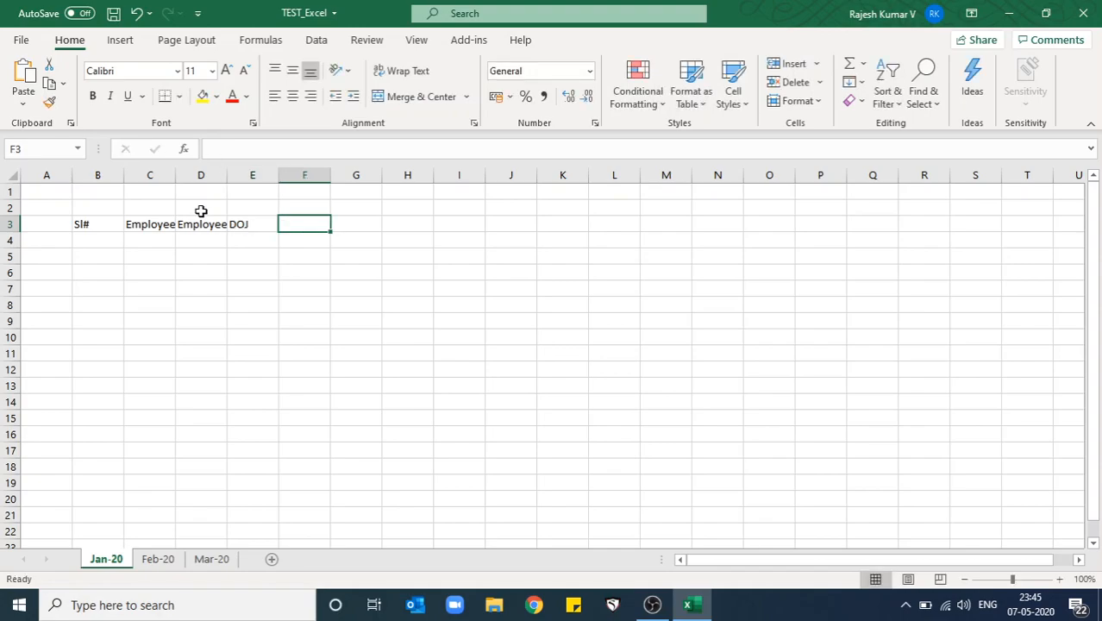
{"action": "type", "text": "DOB"}
{"action": "key", "text": "Tab"}
{"action": "type", "text": "Department"}
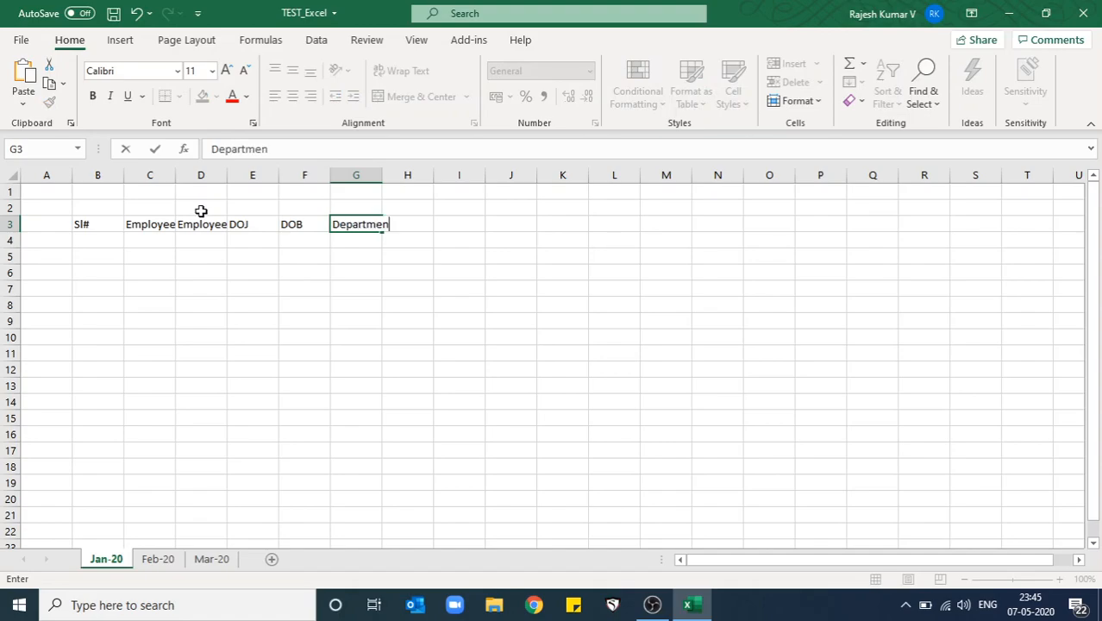
{"action": "key", "text": "Tab"}
{"action": "type", "text": "Salary"}
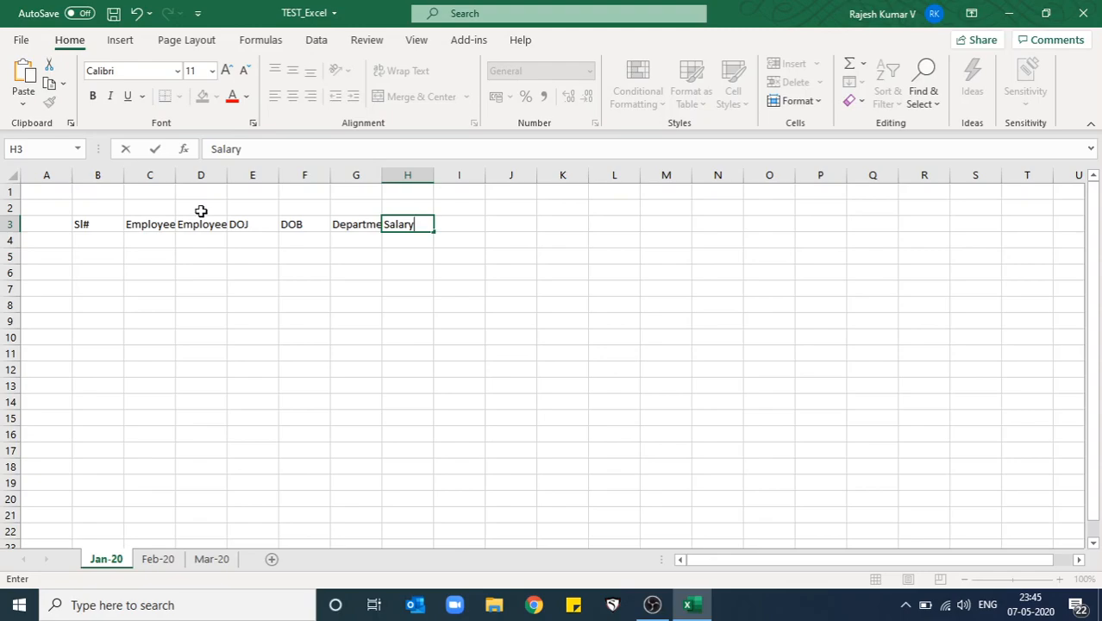
{"action": "key", "text": "Tab"}
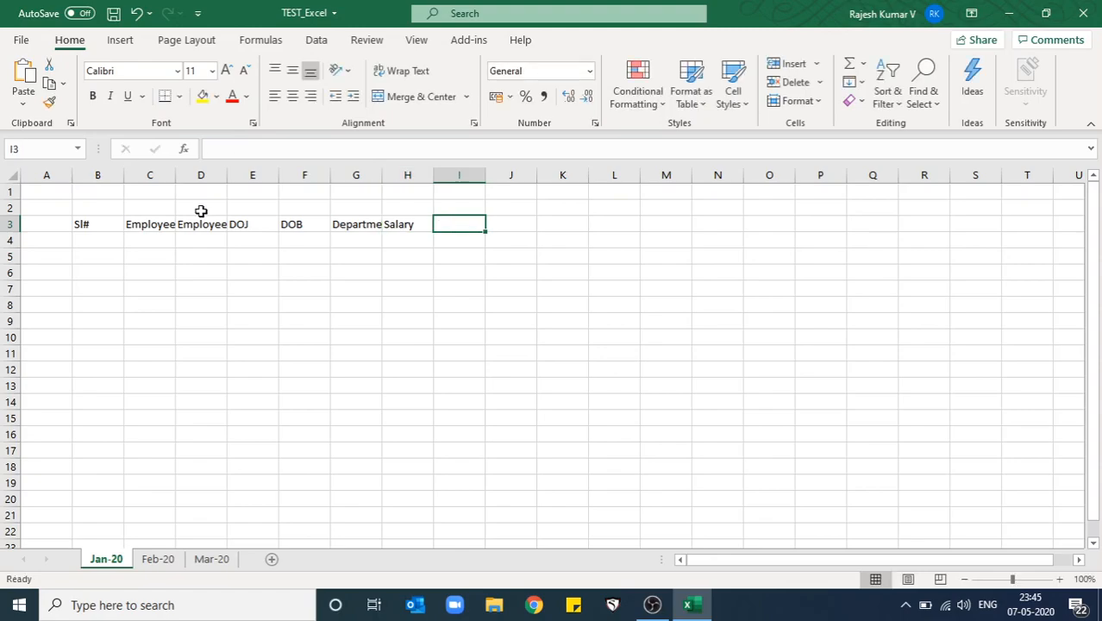
Start row 4 with serial 1, ID TEST0001, the employee's name and joining date 01-01-2020.
{"action": "left_click", "coordinate": [88, 242]}
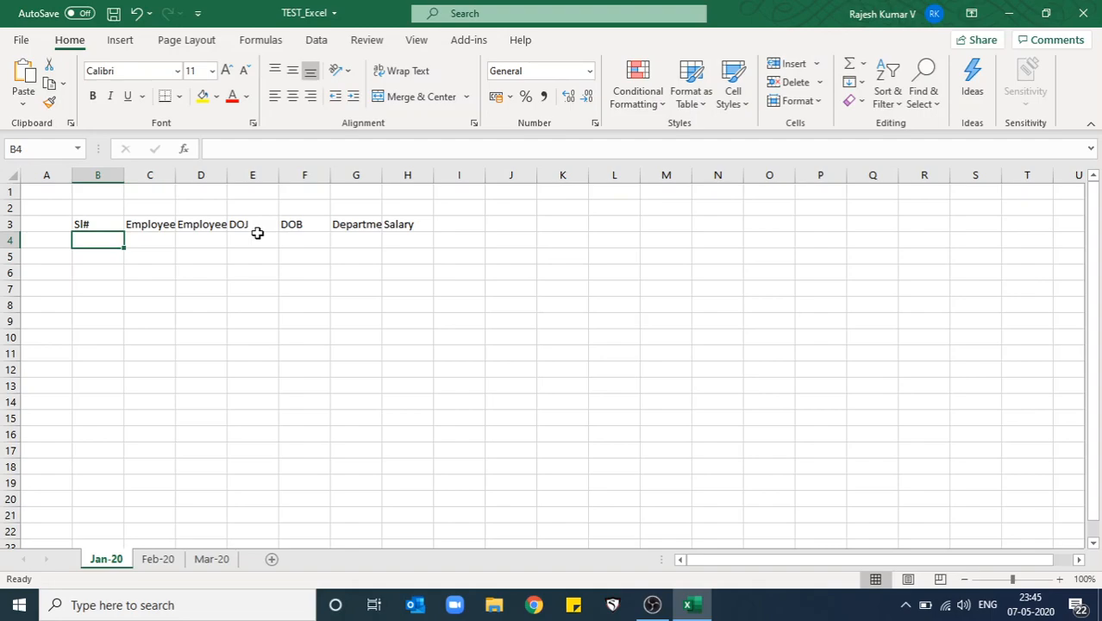
{"action": "type", "text": "1"}
{"action": "key", "text": "Tab"}
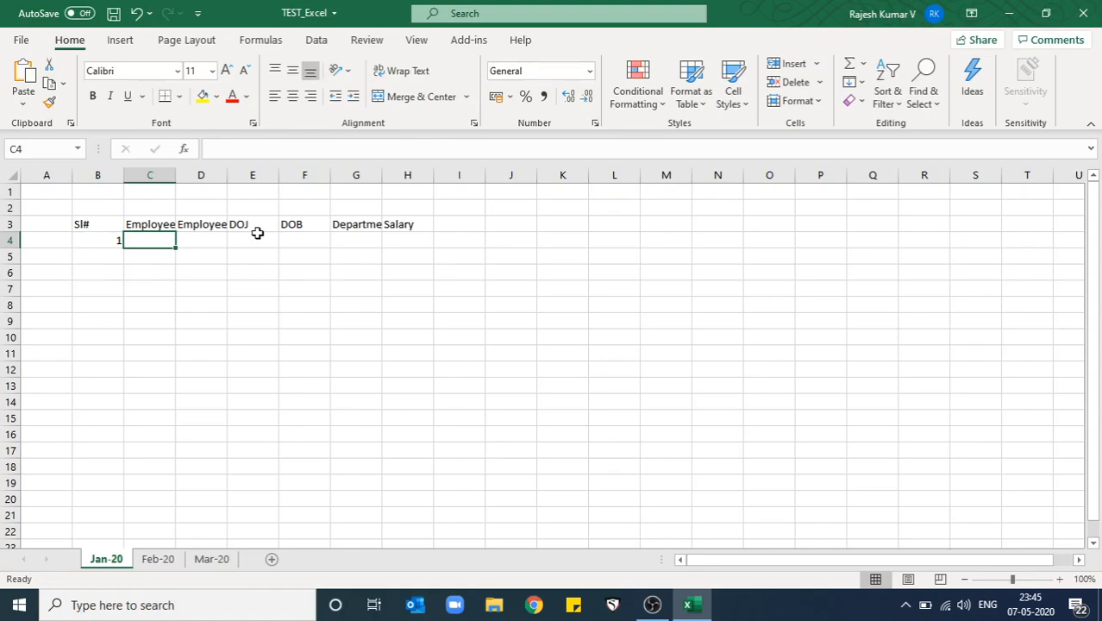
{"action": "type", "text": "Es"}
{"action": "key", "text": "BackSpace"}
{"action": "key", "text": "BackSpace"}
{"action": "type", "text": "TEST"}
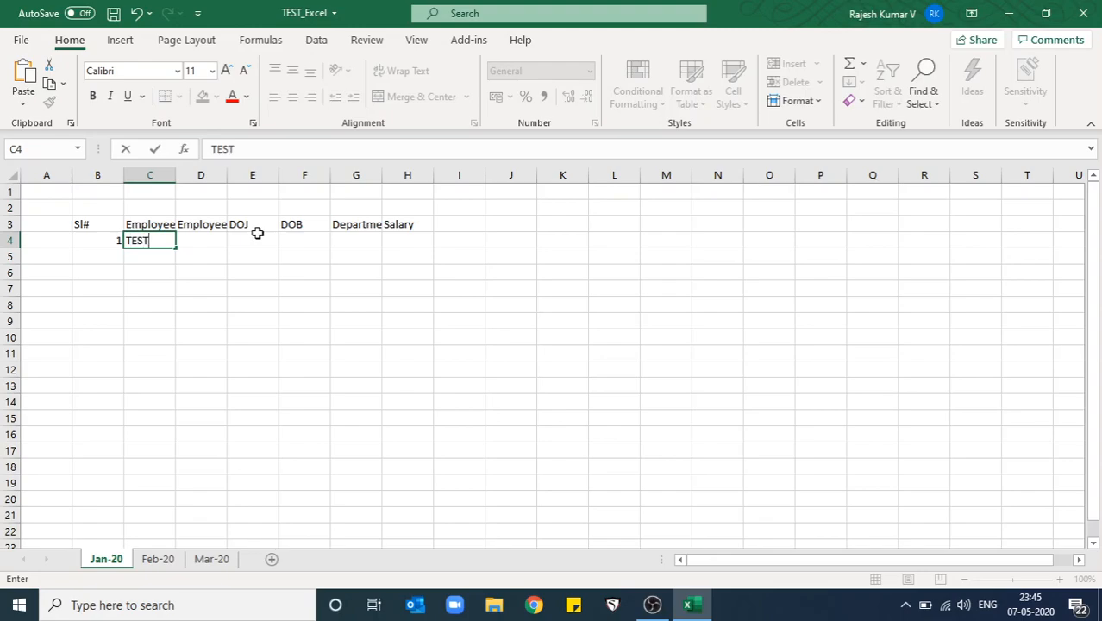
{"action": "type", "text": "0001"}
{"action": "key", "text": "Tab"}
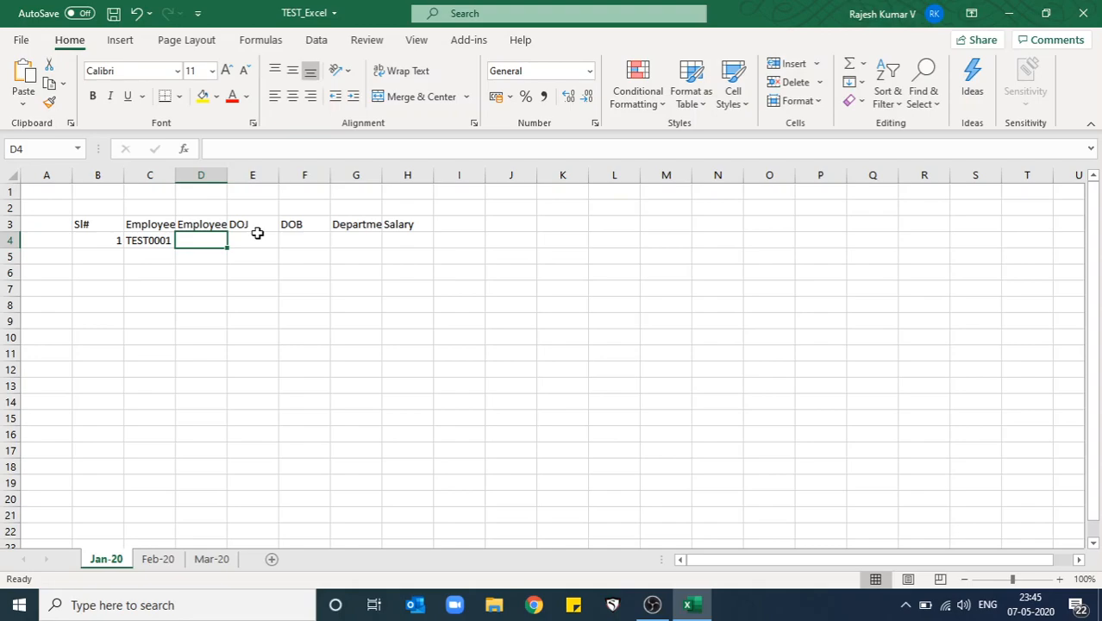
{"action": "type", "text": "Rajesh Kuma"}
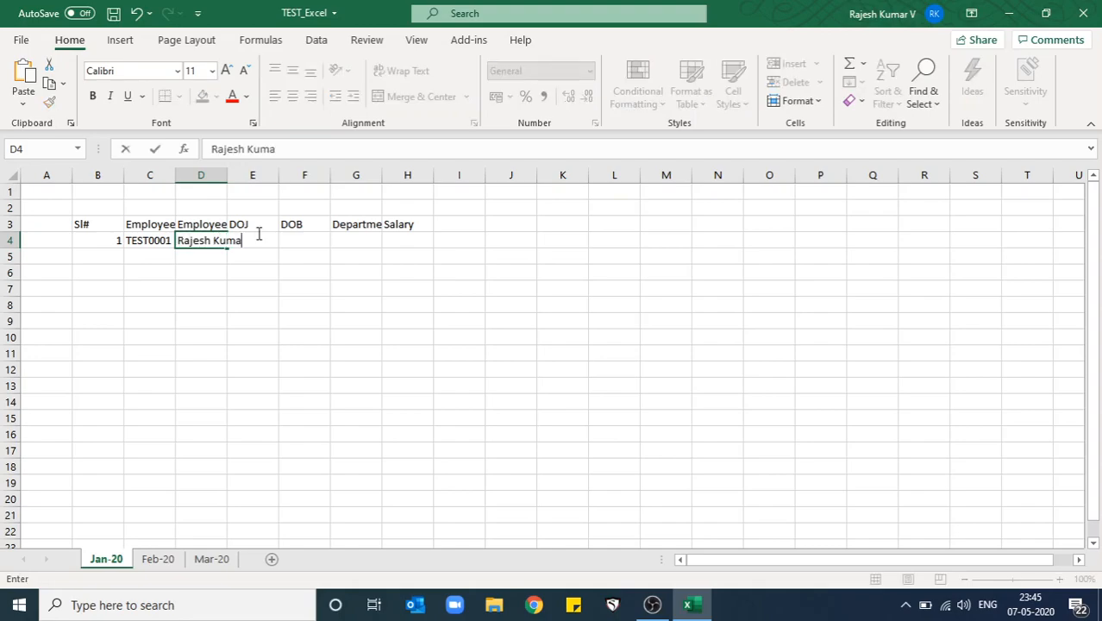
{"action": "type", "text": "r"}
{"action": "key", "text": "Tab"}
{"action": "type", "text": "01"}
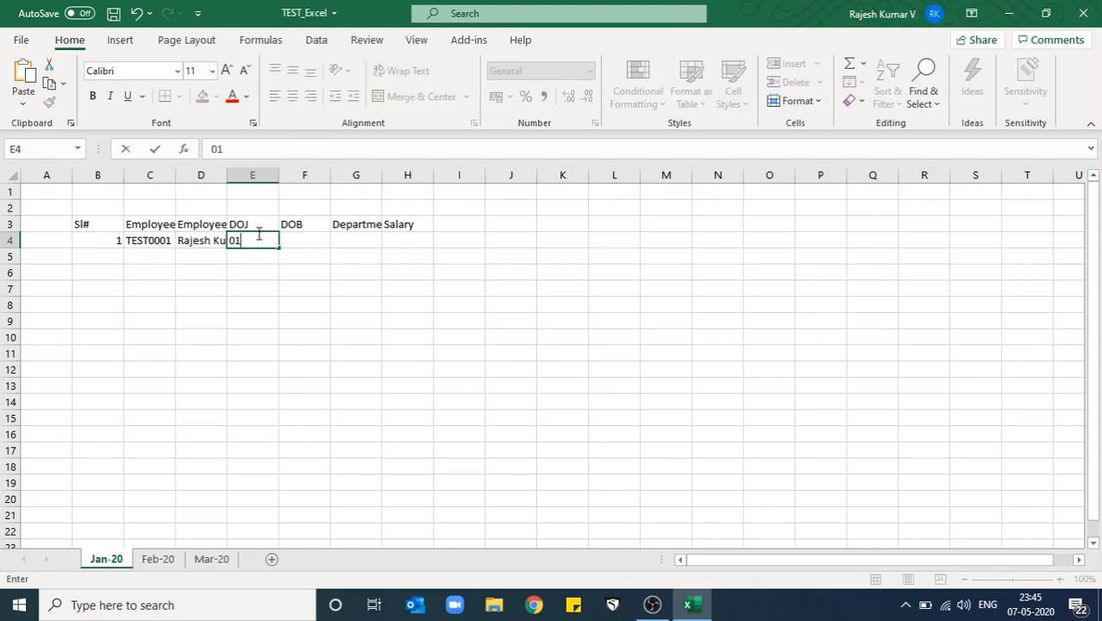
{"action": "type", "text": "-01-2020"}
{"action": "key", "text": "Tab"}
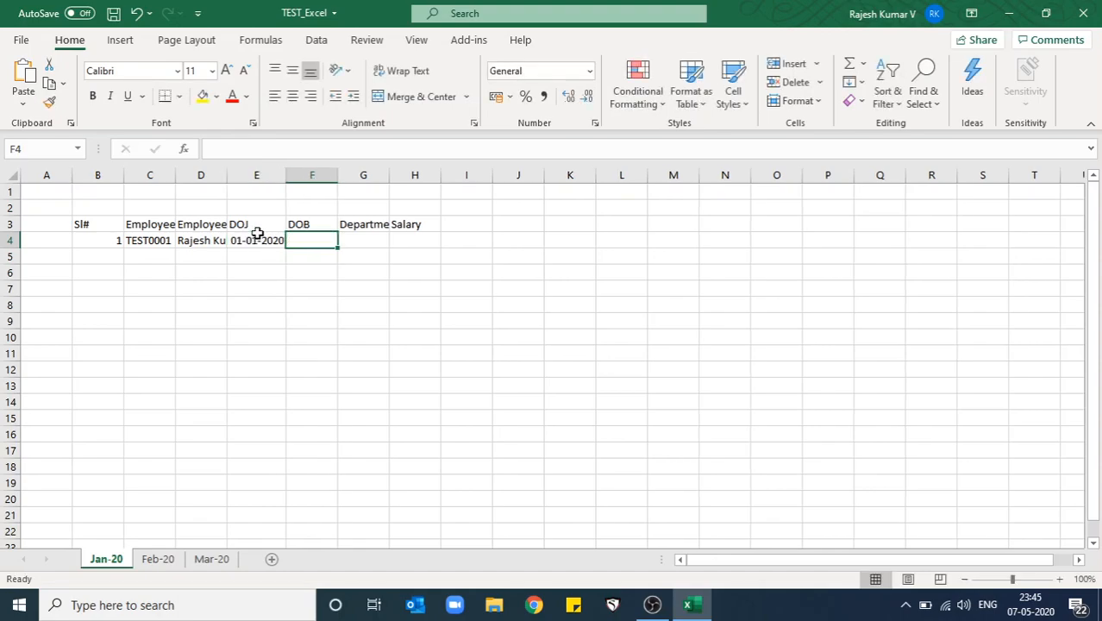
Complete row 4 with birth date 01-10-1990, role Sr.Manager and salary 90000.
{"action": "type", "text": "01-10-1"}
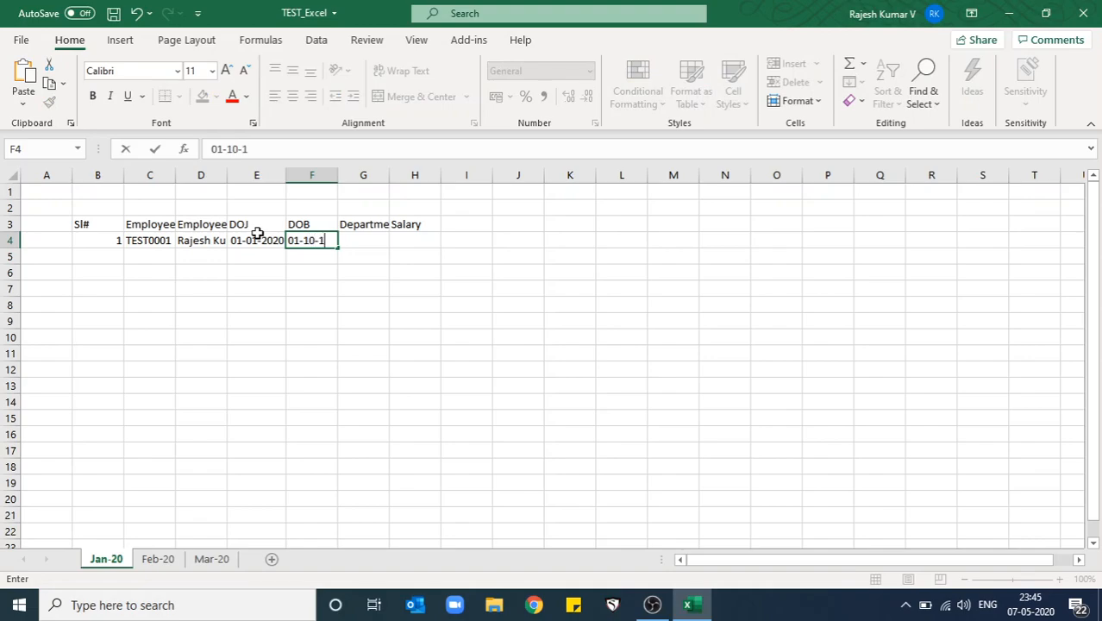
{"action": "type", "text": "990"}
{"action": "key", "text": "Tab"}
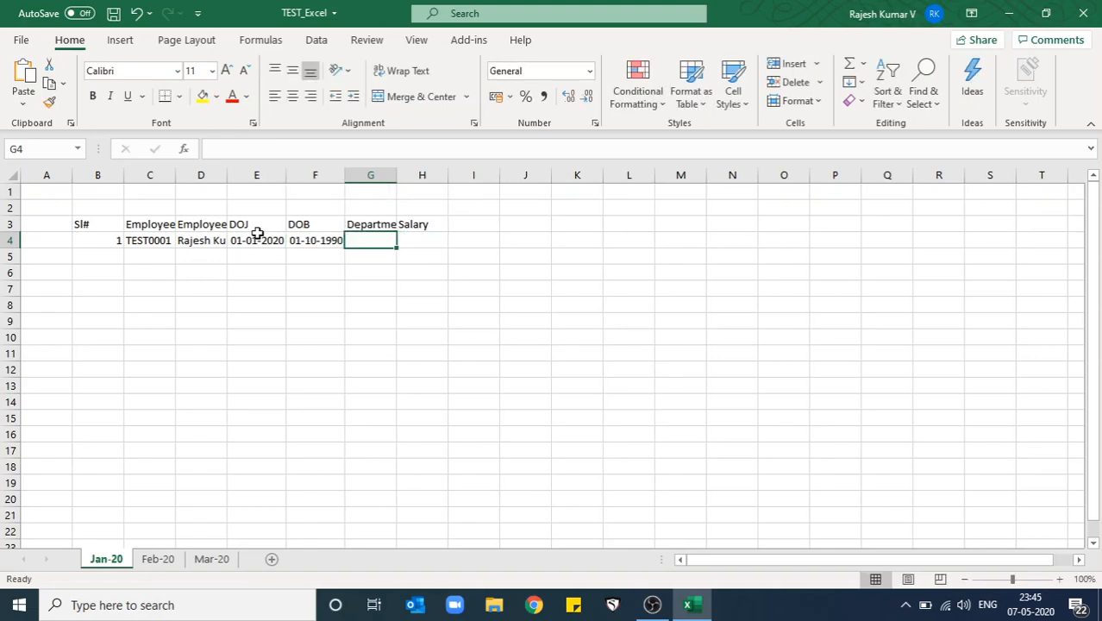
{"action": "type", "text": "Sr"}
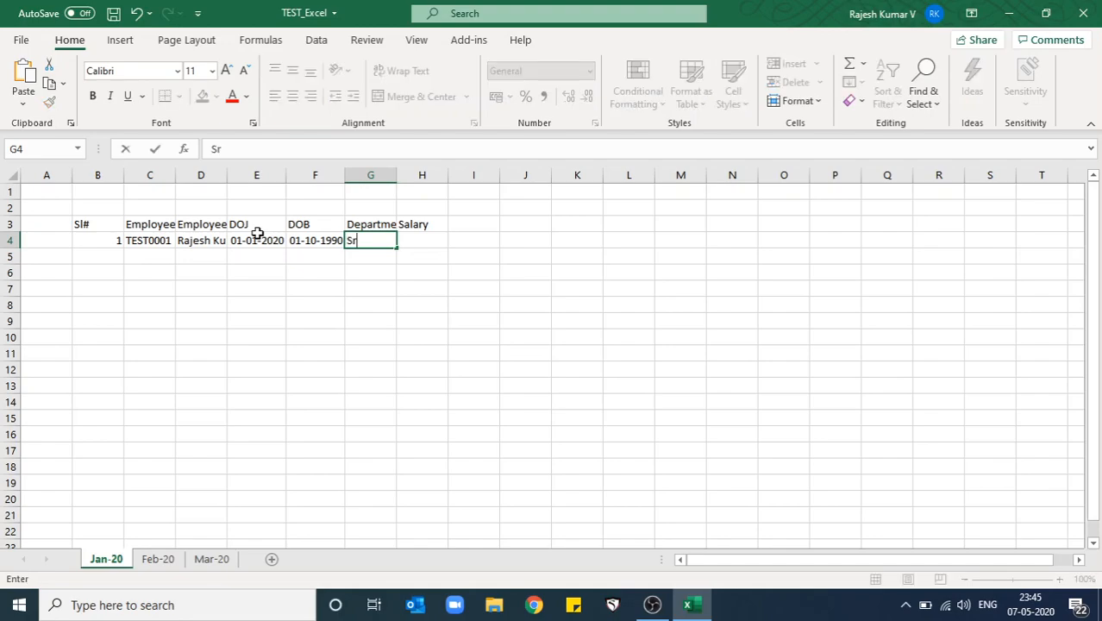
{"action": "type", "text": ".Manager"}
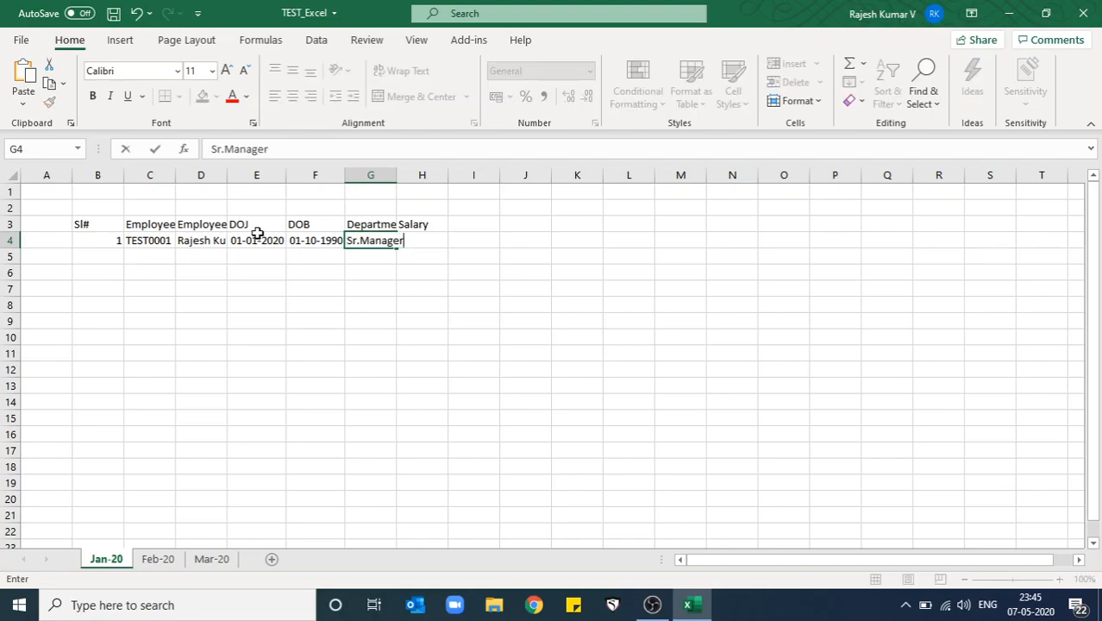
{"action": "key", "text": "Tab"}
{"action": "type", "text": "9"}
{"action": "key", "text": "BackSpace"}
{"action": "type", "text": "90000"}
{"action": "key", "text": "Tab"}
Start row 5 with serial 2, ID TEST0002 copied down and edited, and the employee's name.
{"action": "key", "text": "Left"}
{"action": "key", "text": "Left"}
{"action": "key", "text": "Left"}
{"action": "key", "text": "Left"}
{"action": "key", "text": "Down"}
{"action": "key", "text": "Left"}
{"action": "key", "text": "Left"}
{"action": "key", "text": "Left"}
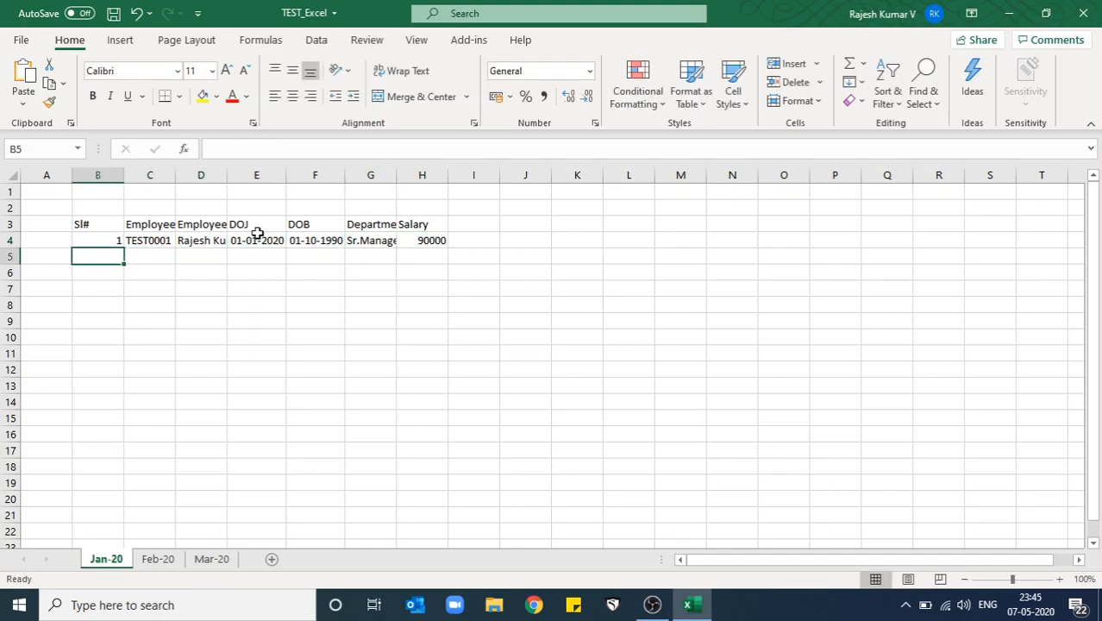
{"action": "type", "text": "2"}
{"action": "key", "text": "Tab"}
{"action": "key", "text": "ctrl+d"}
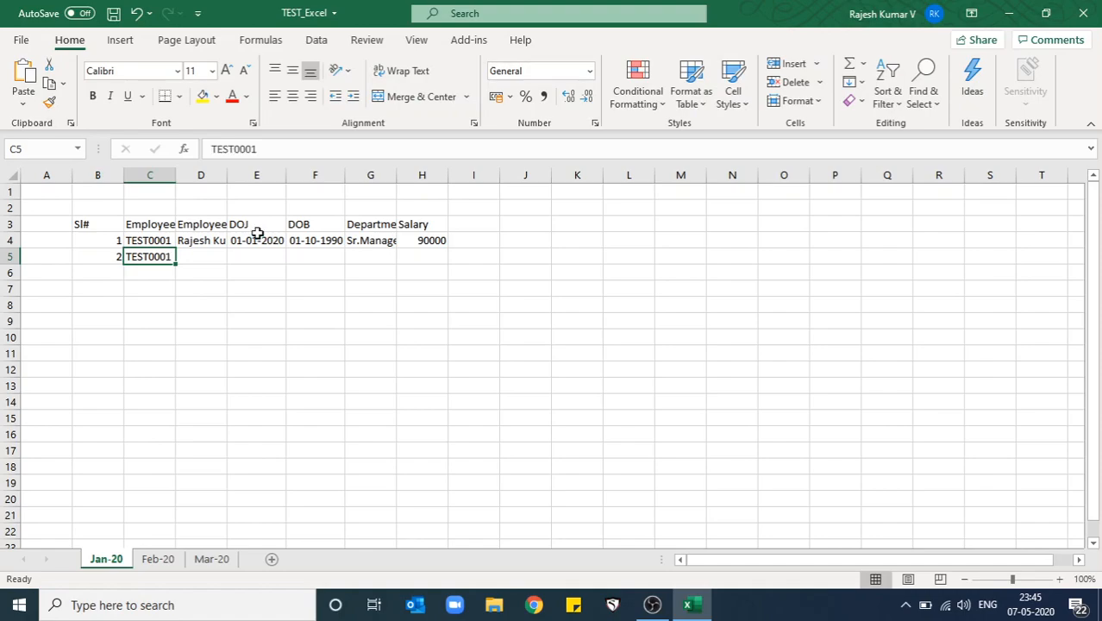
{"action": "key", "text": "F2"}
{"action": "key", "text": "BackSpace"}
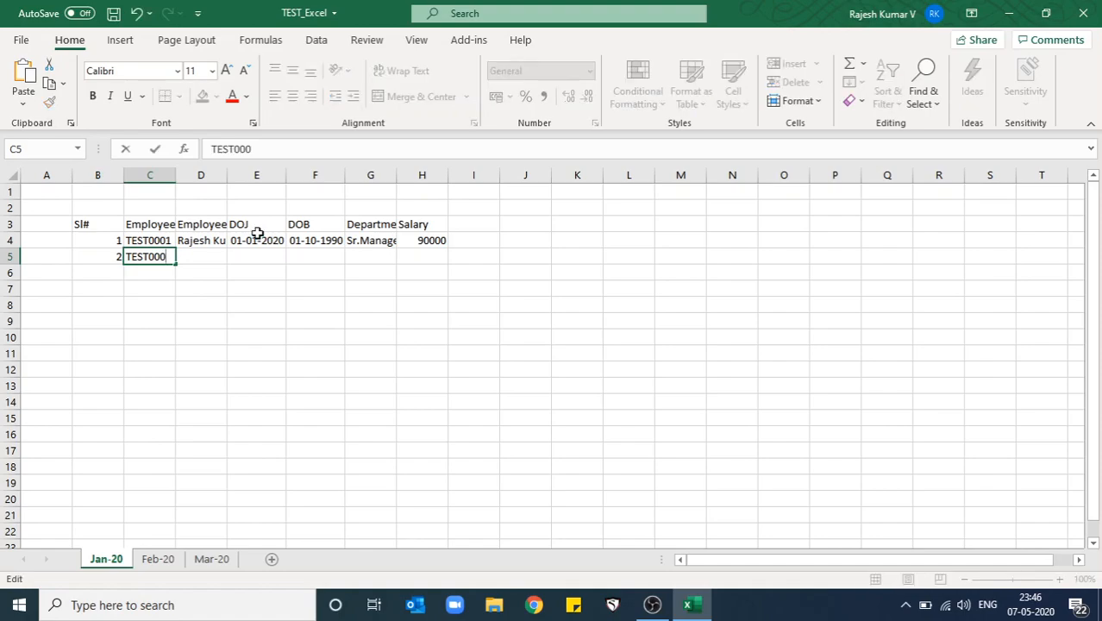
{"action": "type", "text": "2"}
{"action": "key", "text": "Tab"}
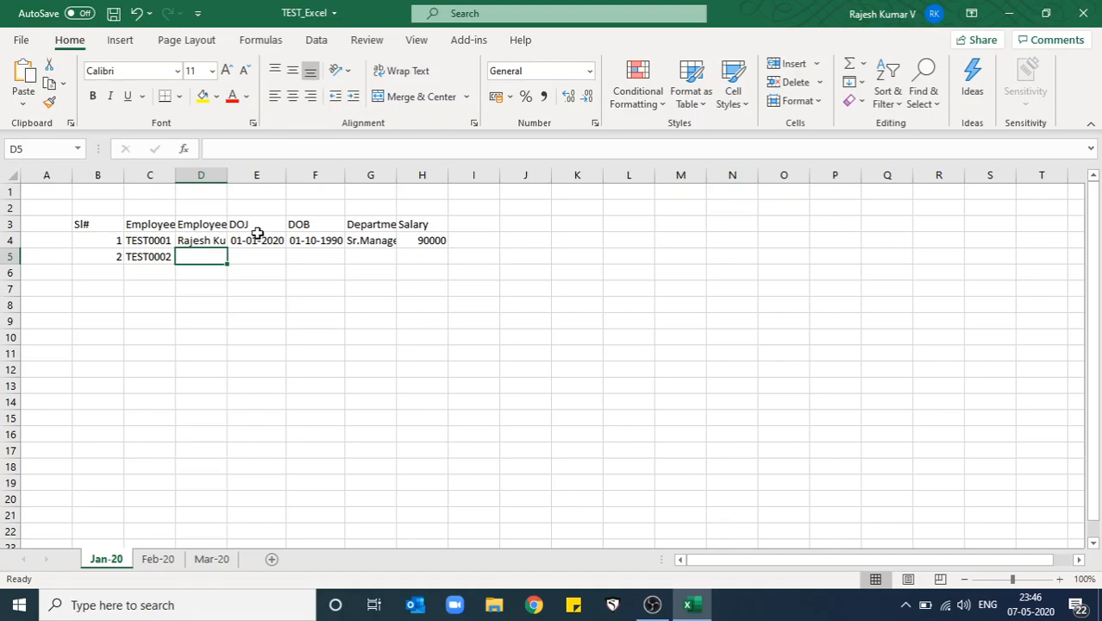
{"action": "type", "text": "Deepalis"}
{"action": "key", "text": "BackSpace"}
{"action": "key", "text": "BackSpace"}
{"action": "type", "text": "k"}
{"action": "key", "text": "Tab"}
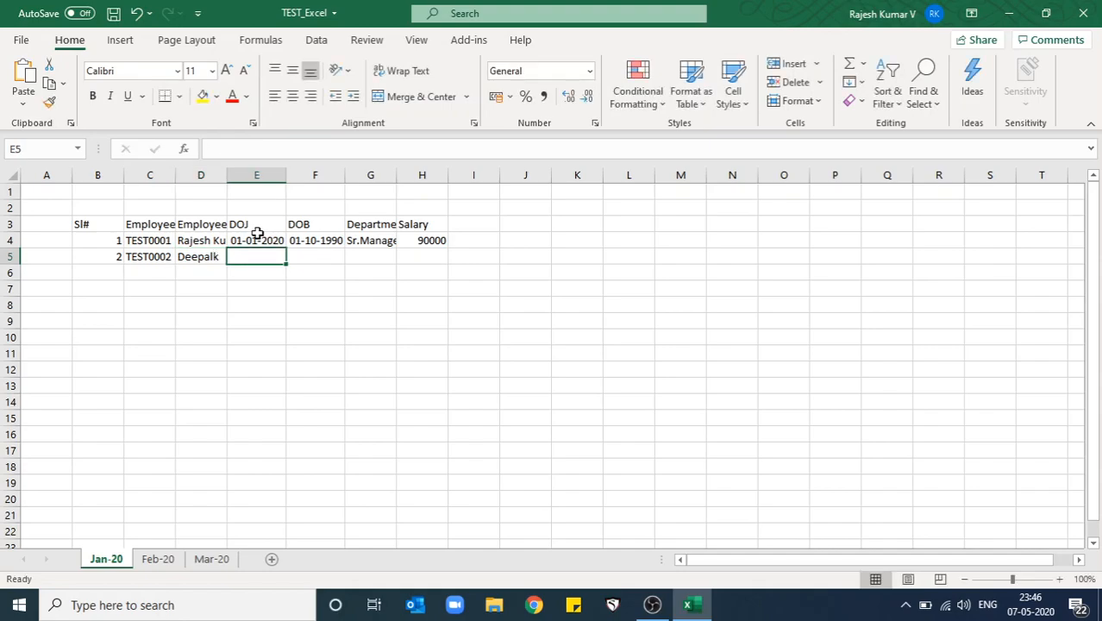
Fix the spelling of the row-5 name and copy down the joining date.
{"action": "key", "text": "Home"}
{"action": "key", "text": "Right"}
{"action": "key", "text": "Right"}
{"action": "key", "text": "Right"}
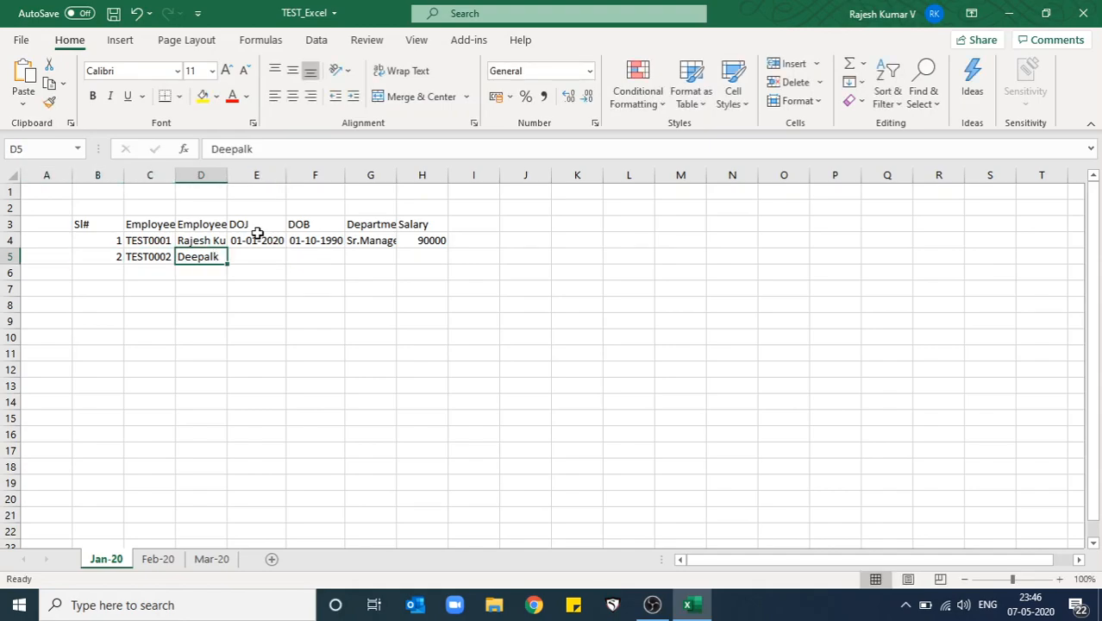
{"action": "key", "text": "F2"}
{"action": "key", "text": "BackSpace"}
{"action": "key", "text": "BackSpace"}
{"action": "type", "text": "k"}
{"action": "key", "text": "Tab"}
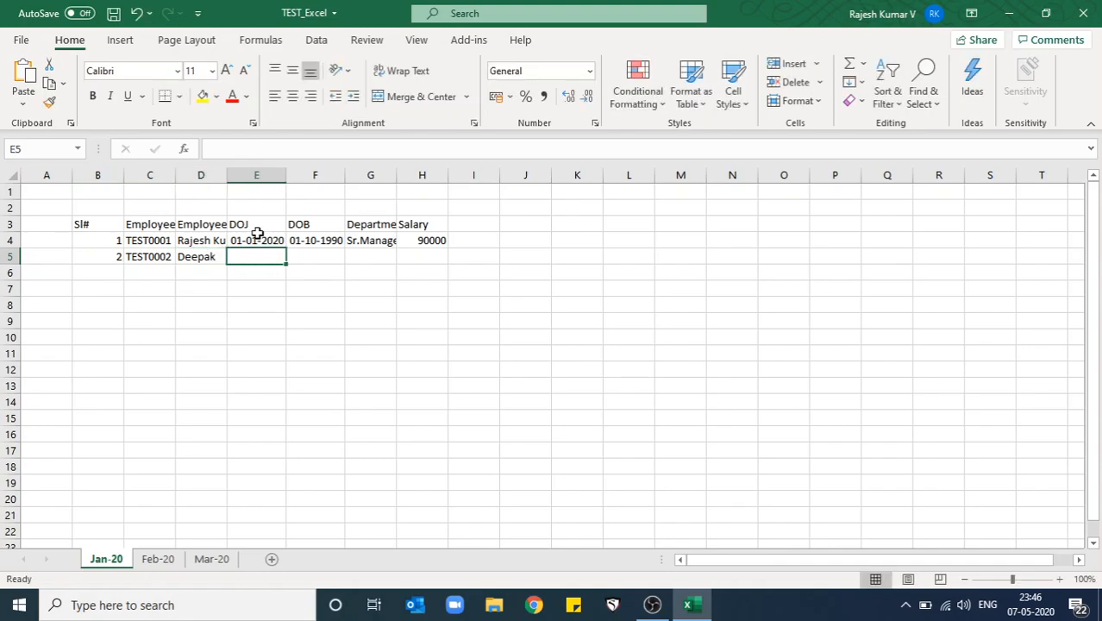
{"action": "key", "text": "ctrl+d"}
{"action": "key", "text": "F2"}
{"action": "key", "text": "Left"}
{"action": "key", "text": "Left"}
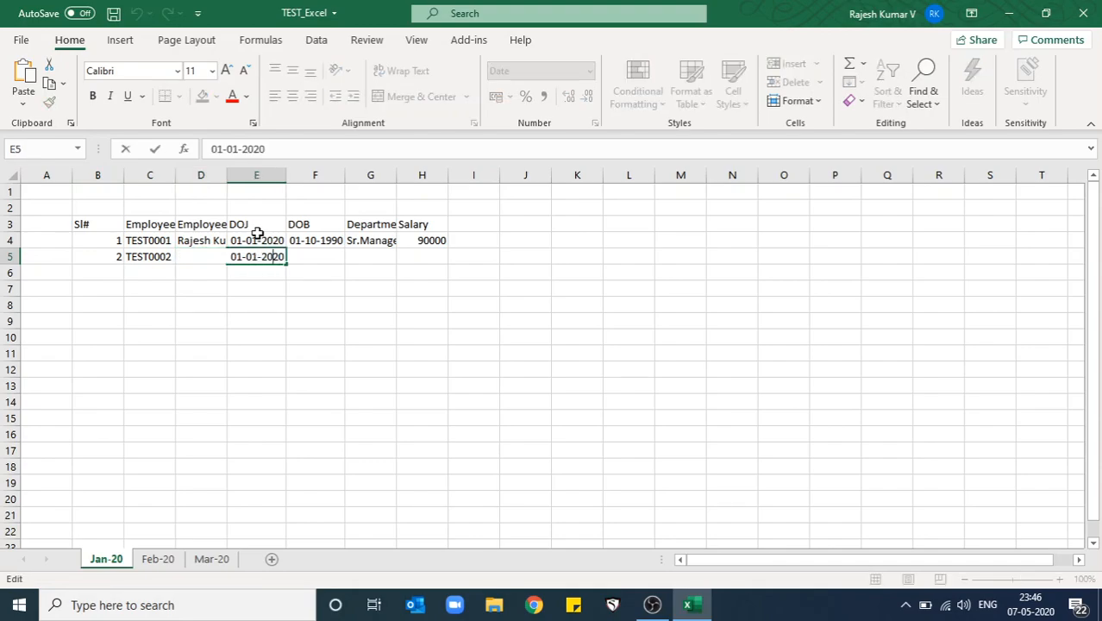
{"action": "key", "text": "Tab"}
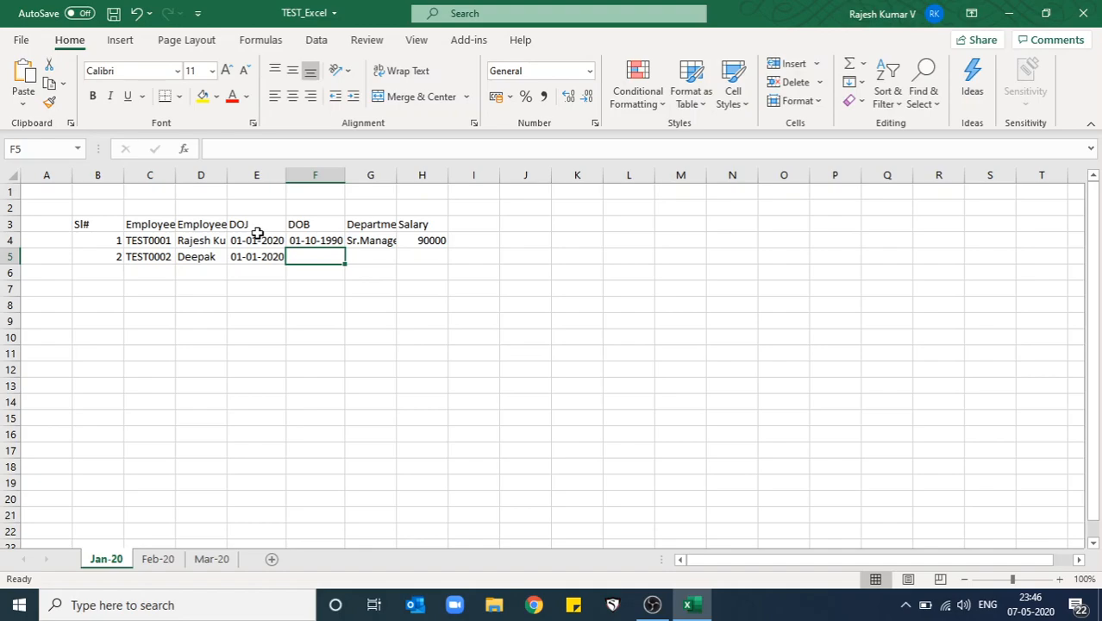
Finish row 5 with birth date 25-04-1991, role manager, salary 75000, then enter serial 3 in B6.
{"action": "type", "text": "25-A"}
{"action": "key", "text": "BackSpace"}
{"action": "type", "text": "4"}
{"action": "key", "text": "BackSpace"}
{"action": "key", "text": "BackSpace"}
{"action": "type", "text": "-0"}
{"action": "key", "text": "BackSpace"}
{"action": "key", "text": "BackSpace"}
{"action": "type", "text": "-04-20"}
{"action": "key", "text": "BackSpace"}
{"action": "key", "text": "BackSpace"}
{"action": "key", "text": "BackSpace"}
{"action": "type", "text": "-1991"}
{"action": "key", "text": "Tab"}
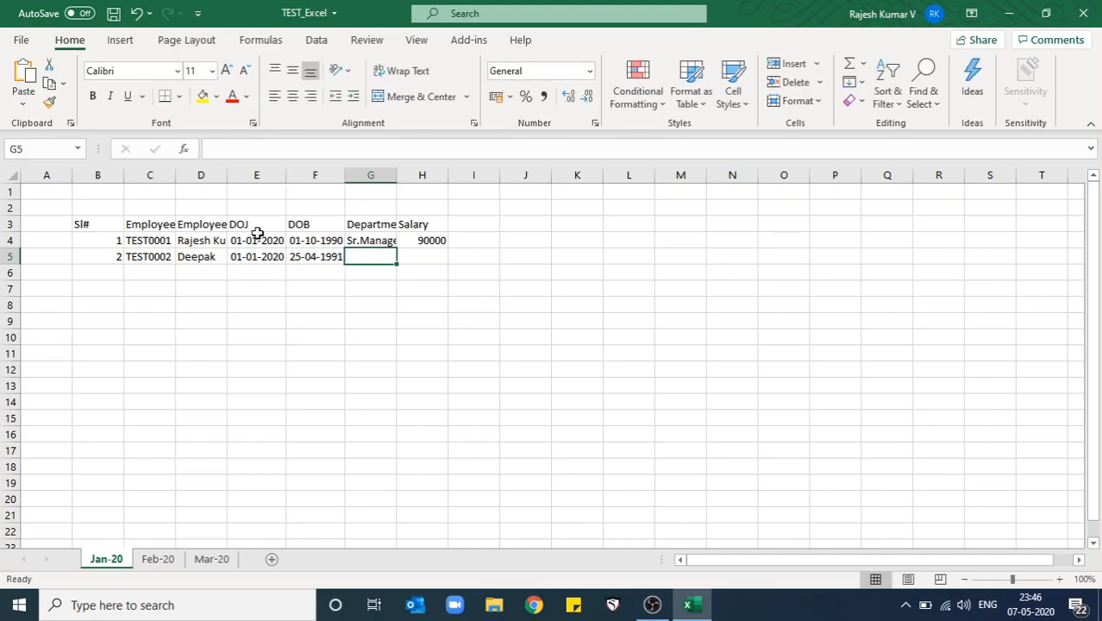
{"action": "type", "text": "manager"}
{"action": "key", "text": "Tab"}
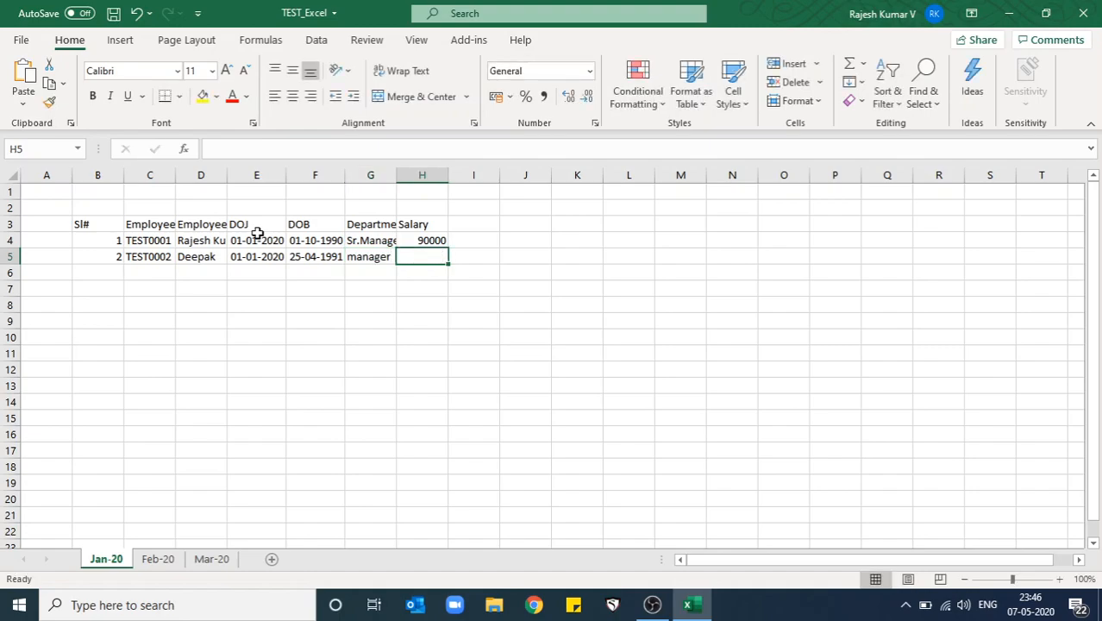
{"action": "type", "text": "75000"}
{"action": "key", "text": "Return"}
{"action": "key", "text": "Left"}
{"action": "key", "text": "Left"}
{"action": "type", "text": "3"}
{"action": "key", "text": "Tab"}
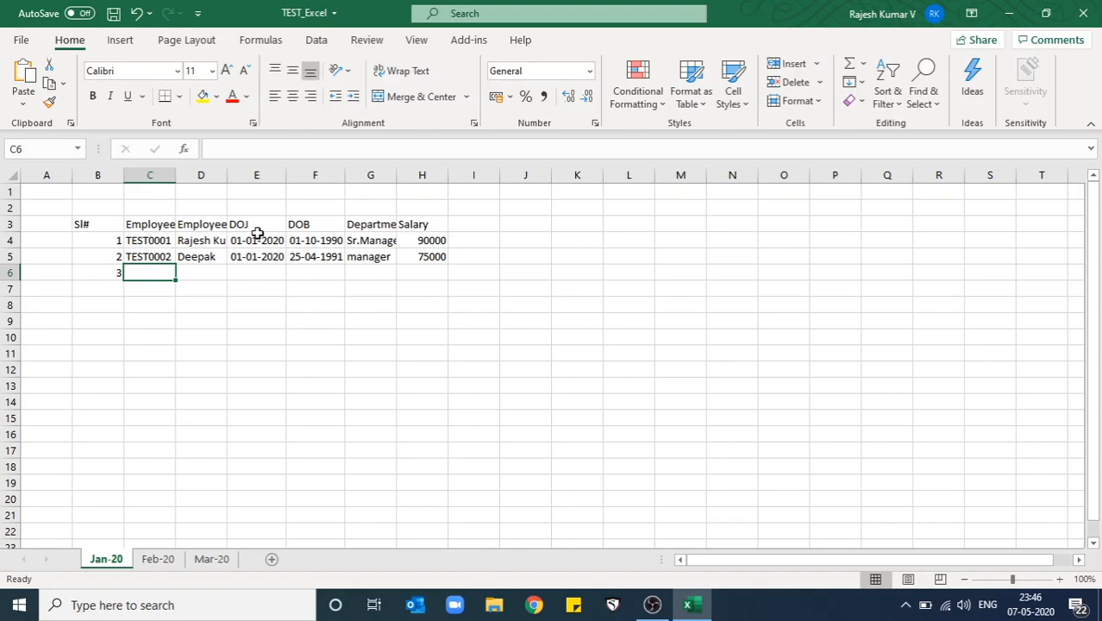
Fill row 6 with ID TEST0003, filled down and edited, and the third employee's name.
{"action": "type", "text": "d"}
{"action": "key", "text": "Escape"}
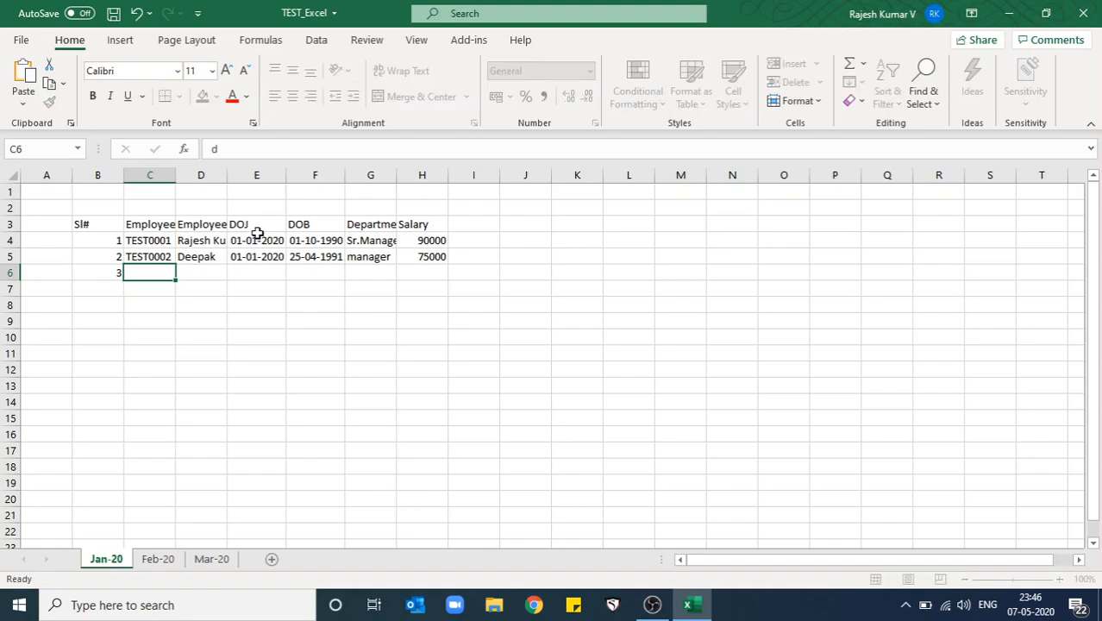
{"action": "key", "text": "ctrl+d"}
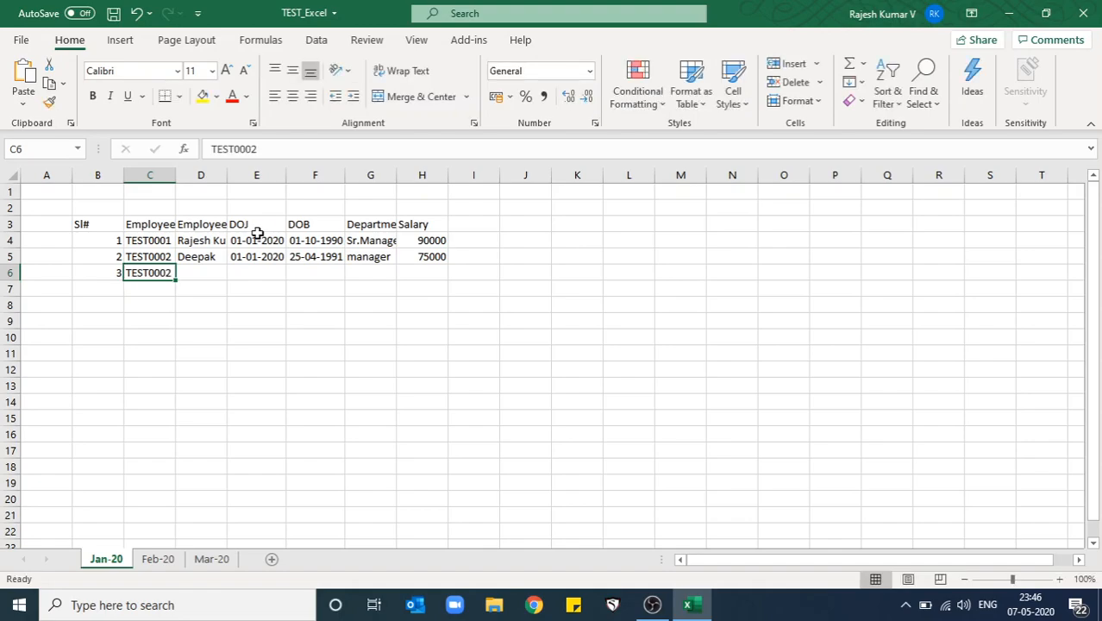
{"action": "key", "text": "F2"}
{"action": "key", "text": "BackSpace"}
{"action": "type", "text": "3"}
{"action": "key", "text": "Tab"}
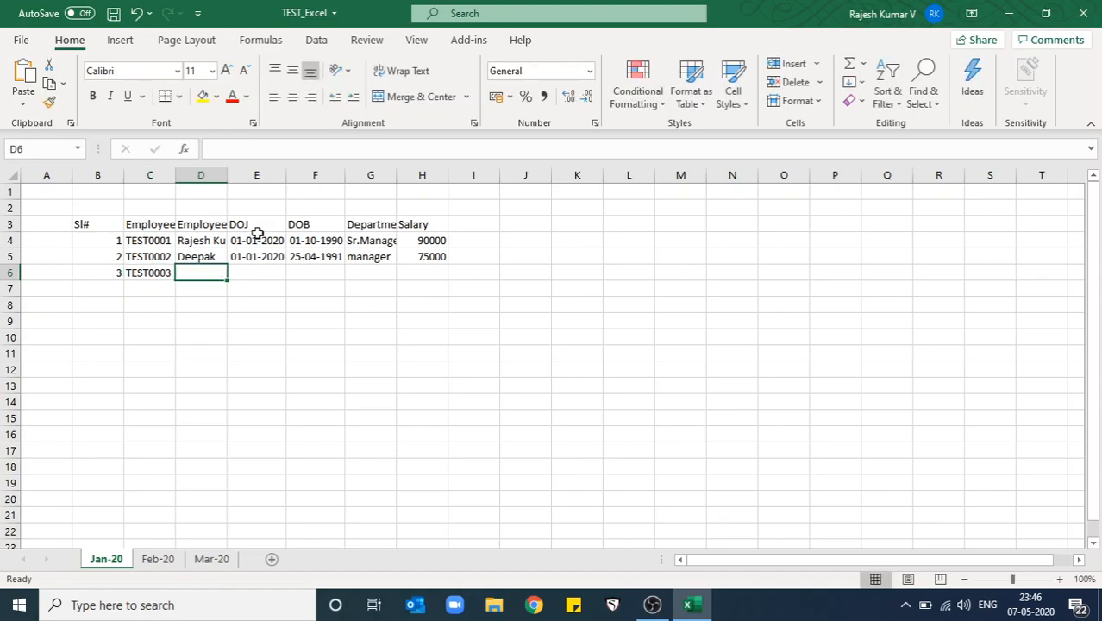
{"action": "type", "text": "Vijya"}
{"action": "key", "text": "BackSpace"}
{"action": "key", "text": "BackSpace"}
{"action": "type", "text": "aya"}
{"action": "key", "text": "BackSpace"}
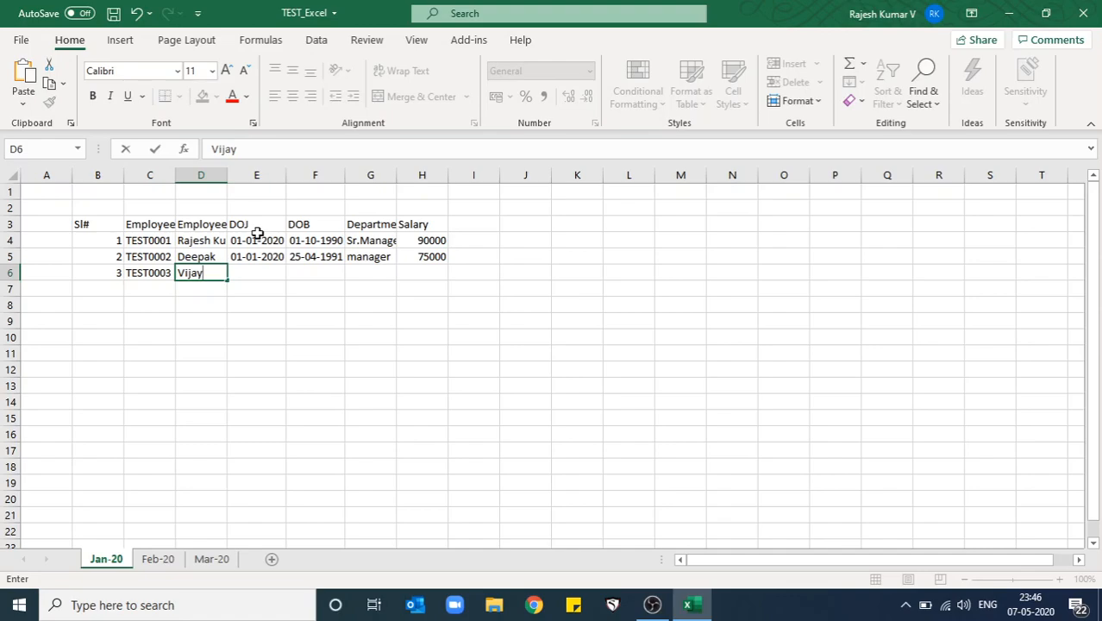
{"action": "type", "text": "Kumar"}
{"action": "key", "text": "Tab"}
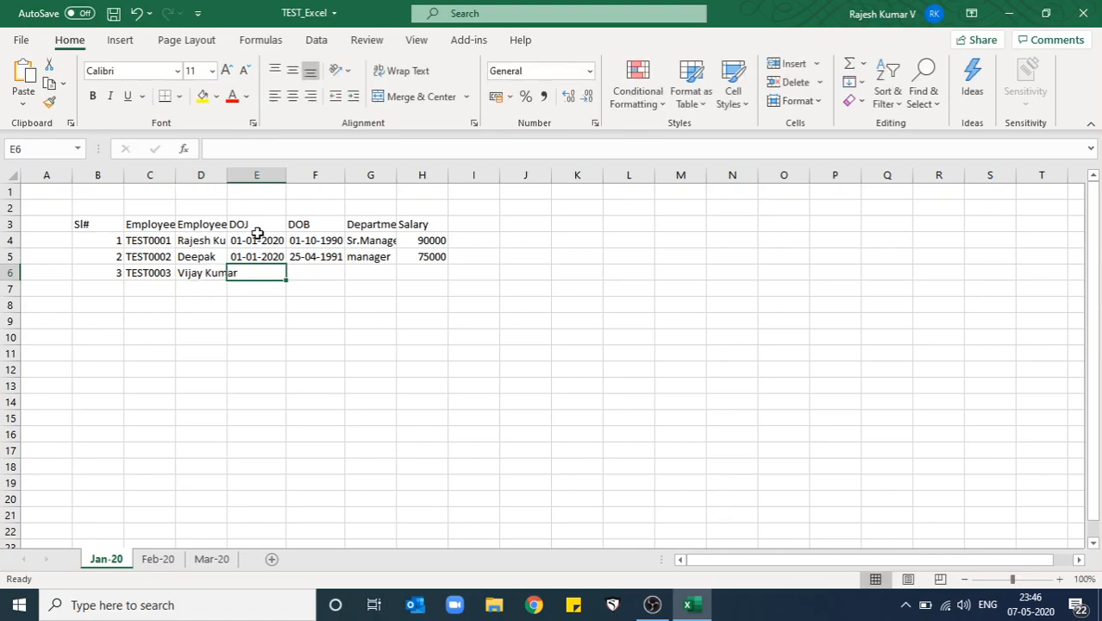
Complete row 6 with 03-01-2020, 18-02-1992, HR Manager and salary 60000.
{"action": "type", "text": "0"}
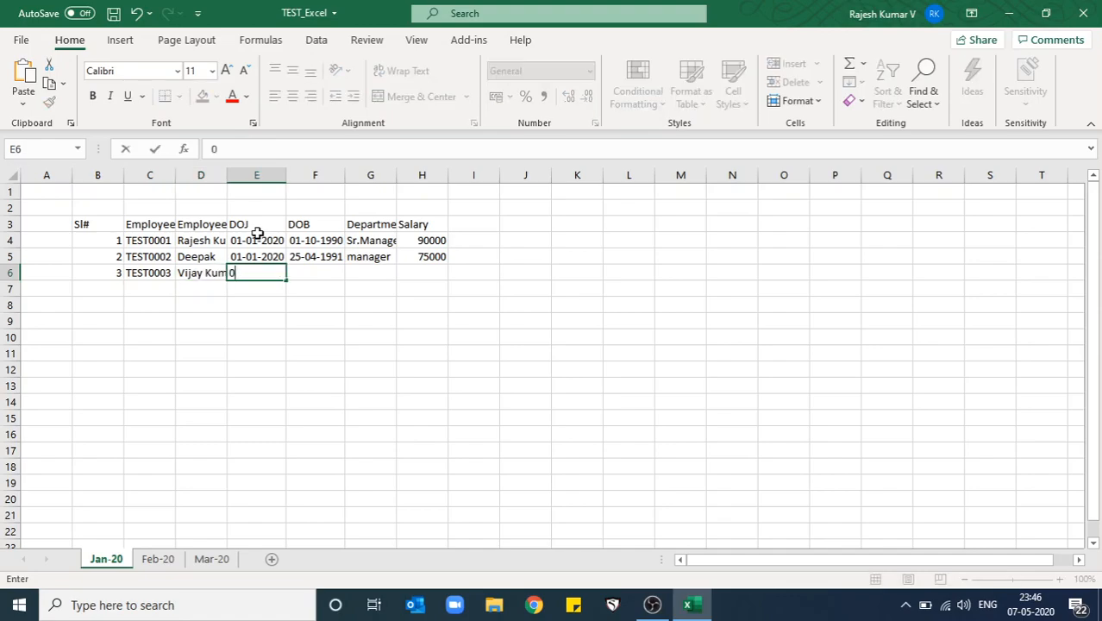
{"action": "type", "text": "3-01-2020"}
{"action": "key", "text": "Tab"}
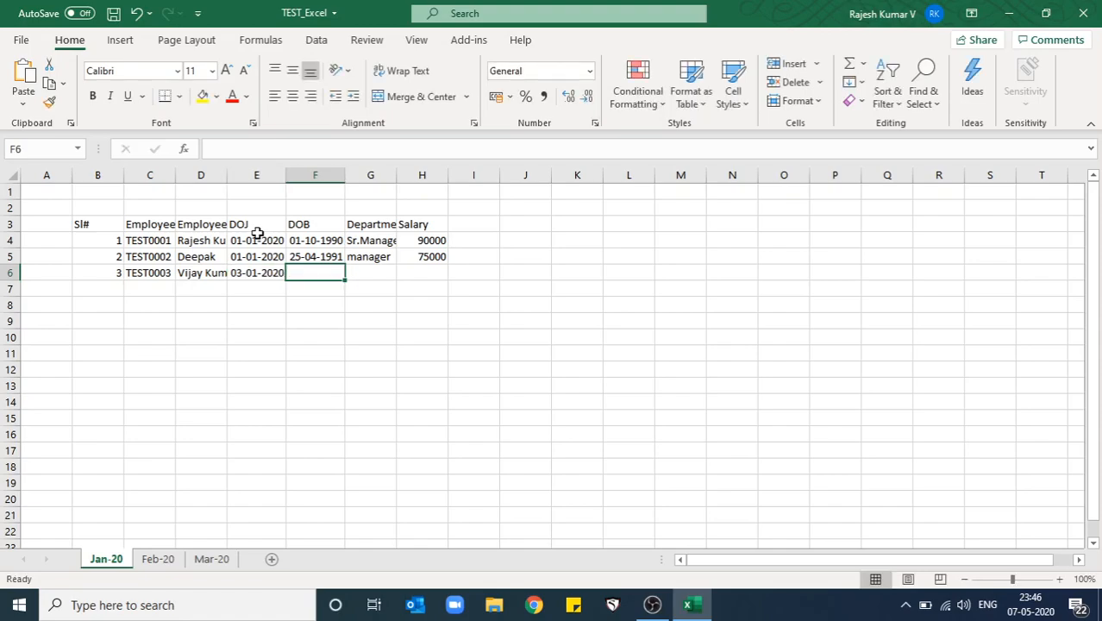
{"action": "type", "text": "18-"}
{"action": "type", "text": "-0"}
{"action": "key", "text": "BackSpace"}
{"action": "key", "text": "BackSpace"}
{"action": "type", "text": "02-1992"}
{"action": "key", "text": "Tab"}
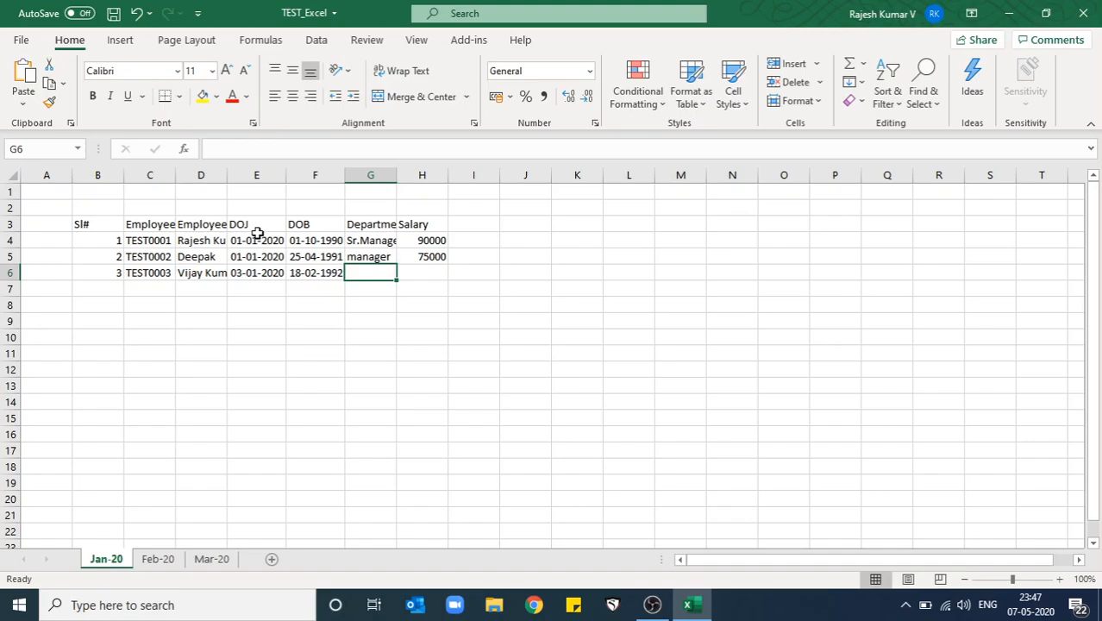
{"action": "type", "text": "HR Manager"}
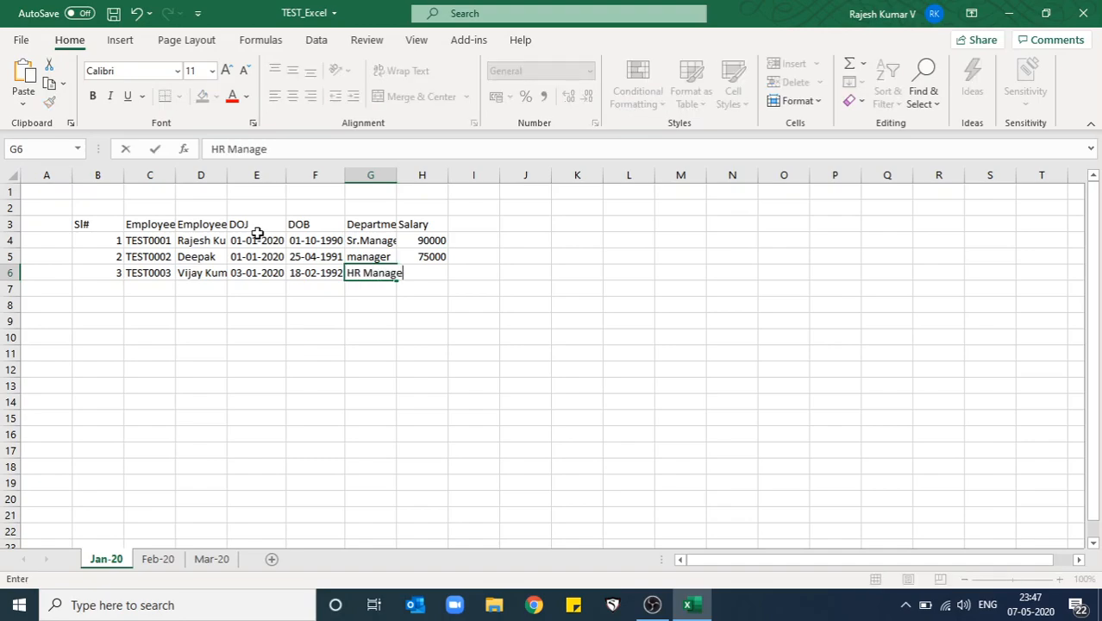
{"action": "key", "text": "Tab"}
{"action": "type", "text": "60000"}
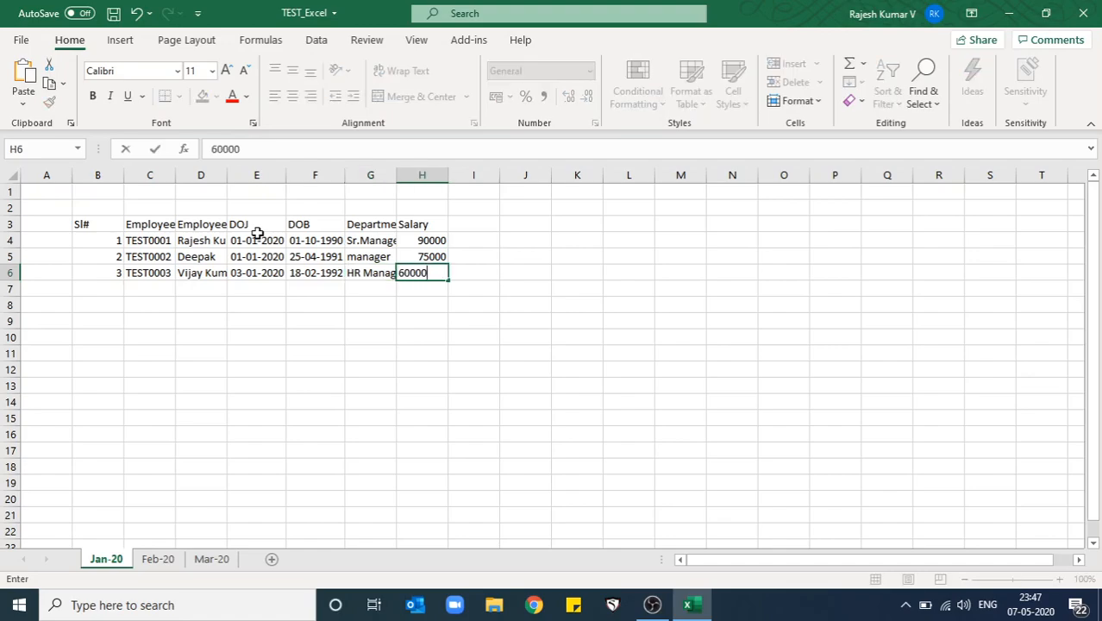
{"action": "key", "text": "Return"}
Start row 7 with serial 4, ID TEST0004 and the fourth employee's name.
{"action": "type", "text": "4"}
{"action": "key", "text": "Tab"}
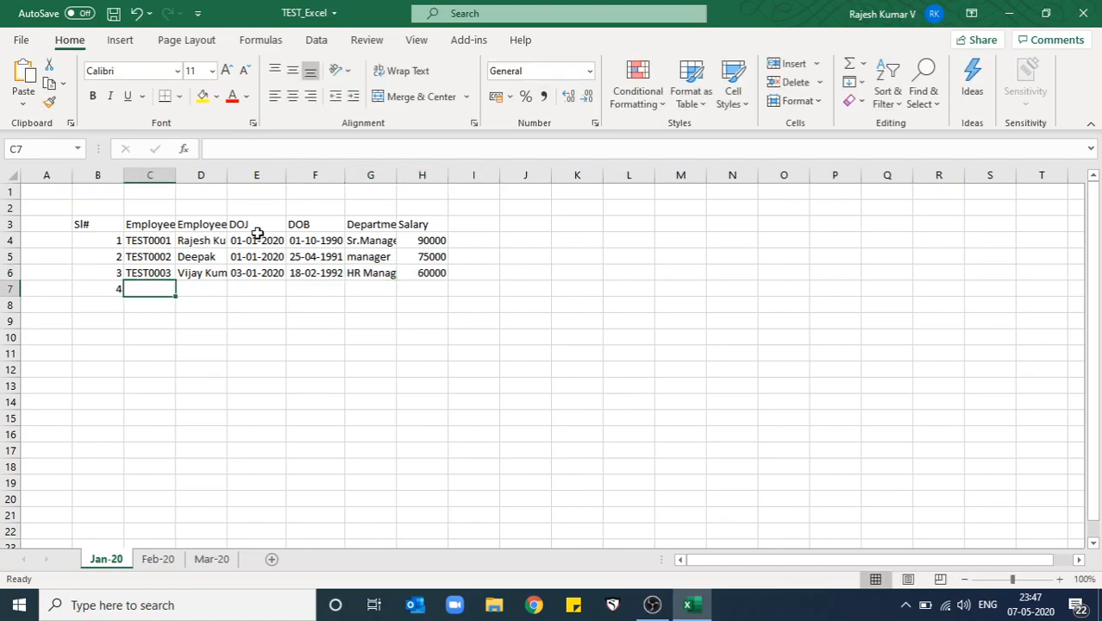
{"action": "key", "text": "ctrl+d"}
{"action": "key", "text": "F2"}
{"action": "key", "text": "BackSpace"}
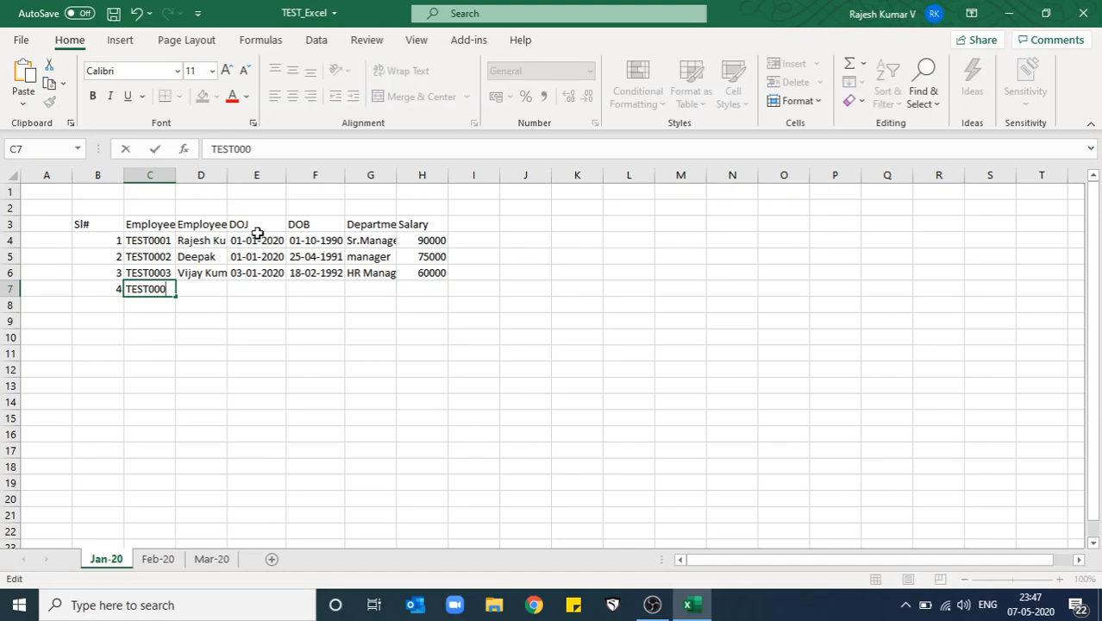
{"action": "type", "text": "4"}
{"action": "key", "text": "Tab"}
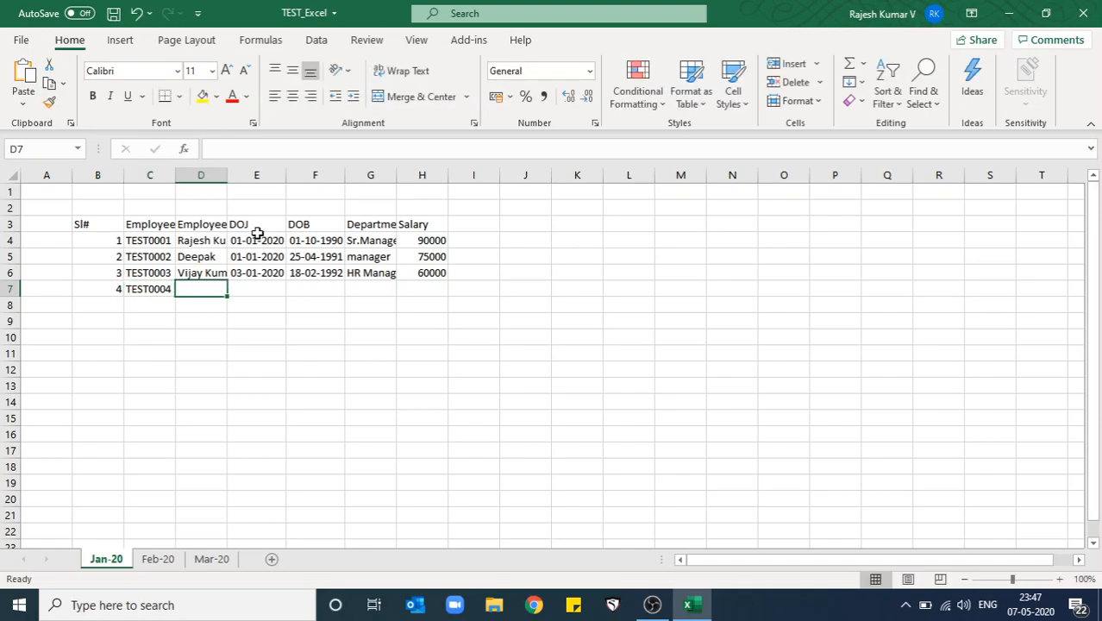
{"action": "type", "text": "K"}
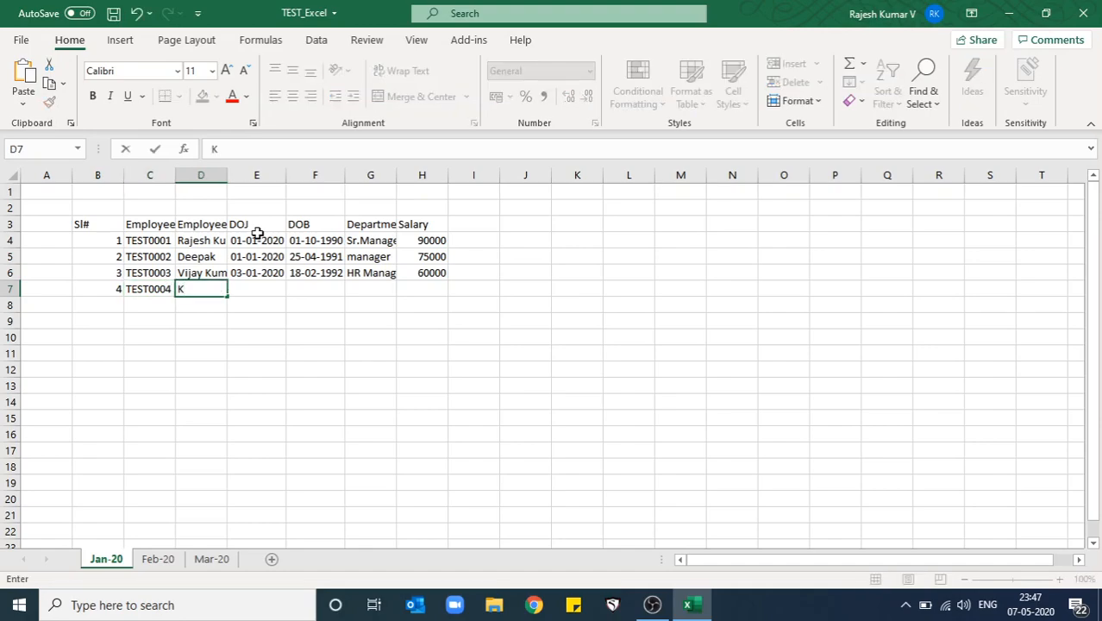
{"action": "type", "text": "amal"}
{"action": "key", "text": "Tab"}
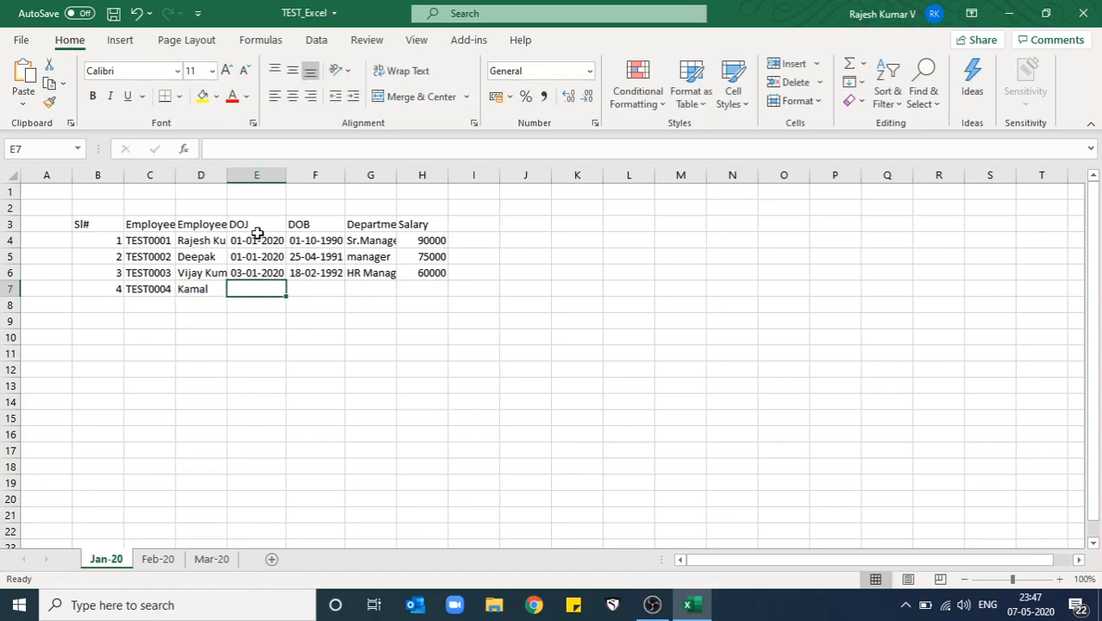
Complete row 7 with 05-01-2020, 15-03-1991, Account and salary 50000.
{"action": "type", "text": "05-01-"}
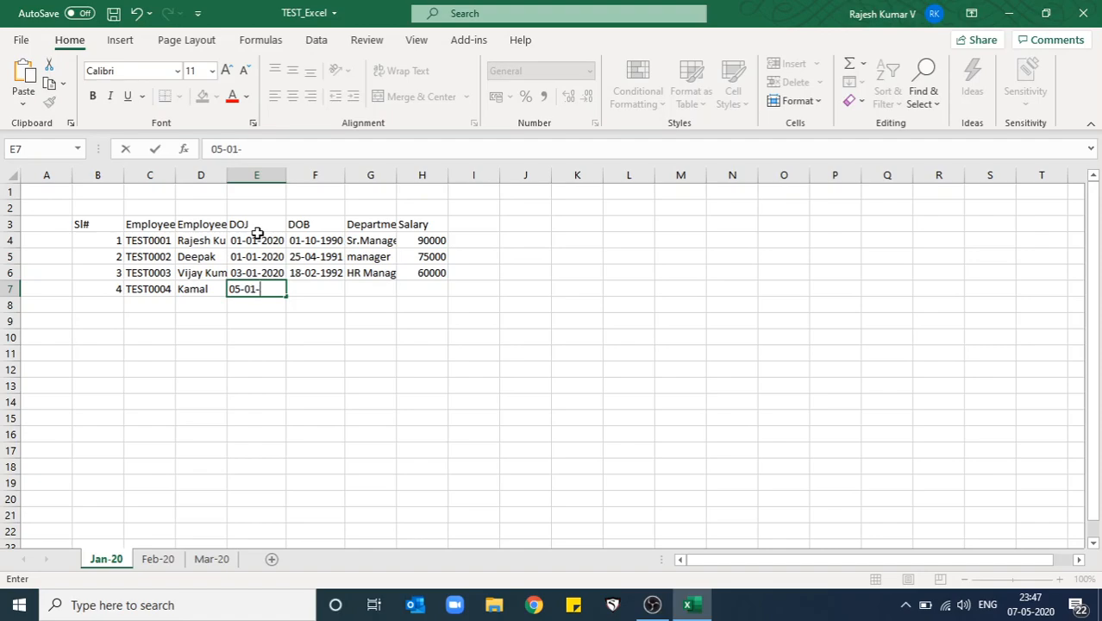
{"action": "type", "text": "2020"}
{"action": "key", "text": "Tab"}
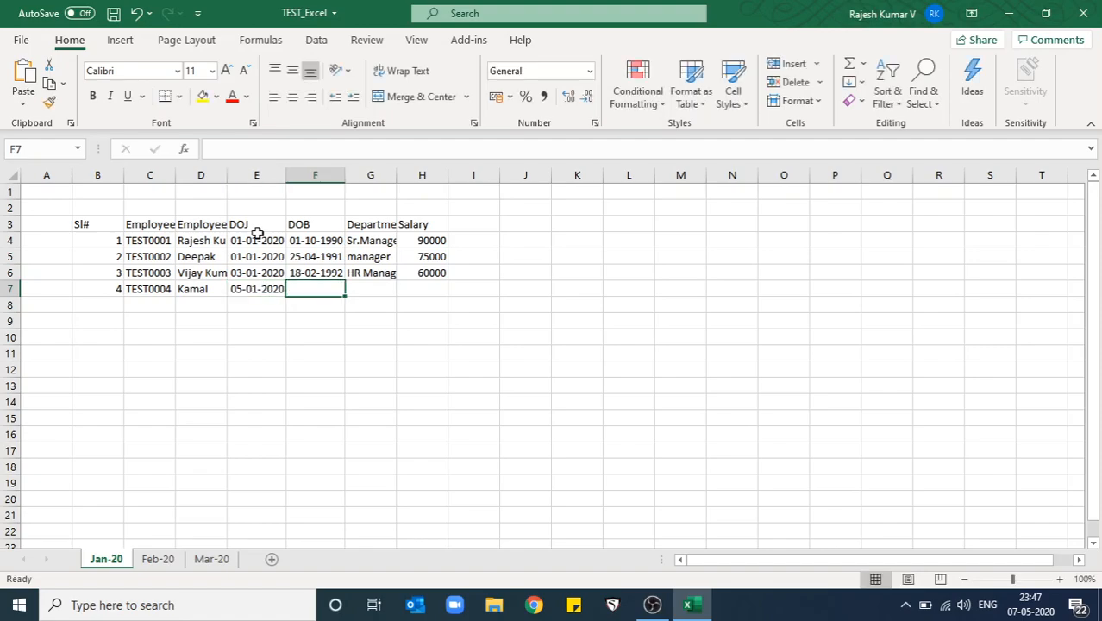
{"action": "type", "text": "15-03-199"}
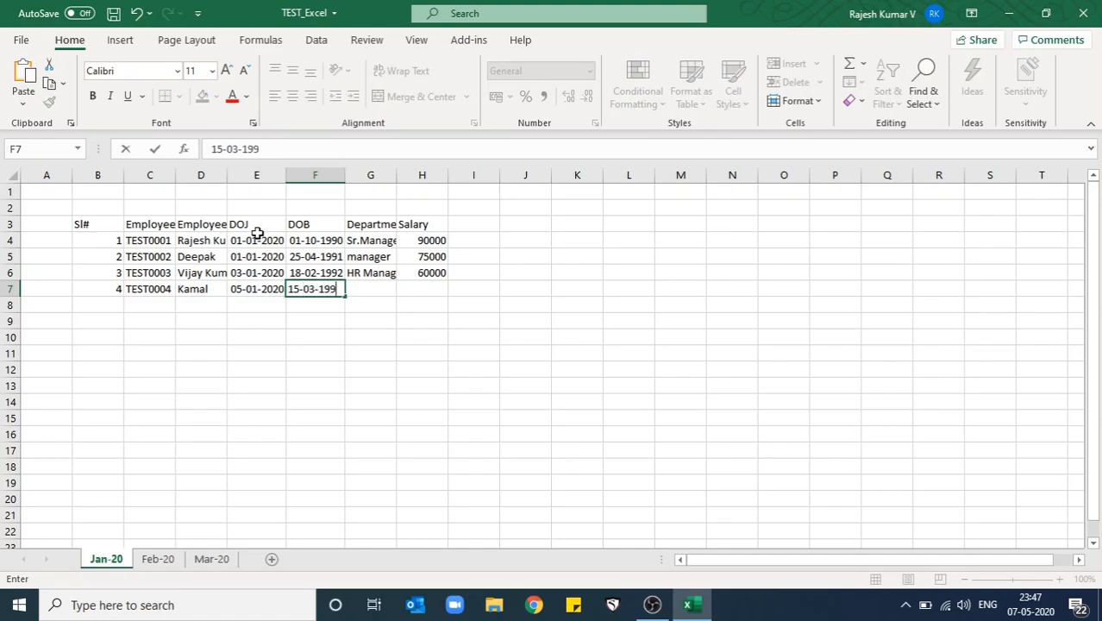
{"action": "type", "text": "1"}
{"action": "key", "text": "Tab"}
{"action": "type", "text": "Account"}
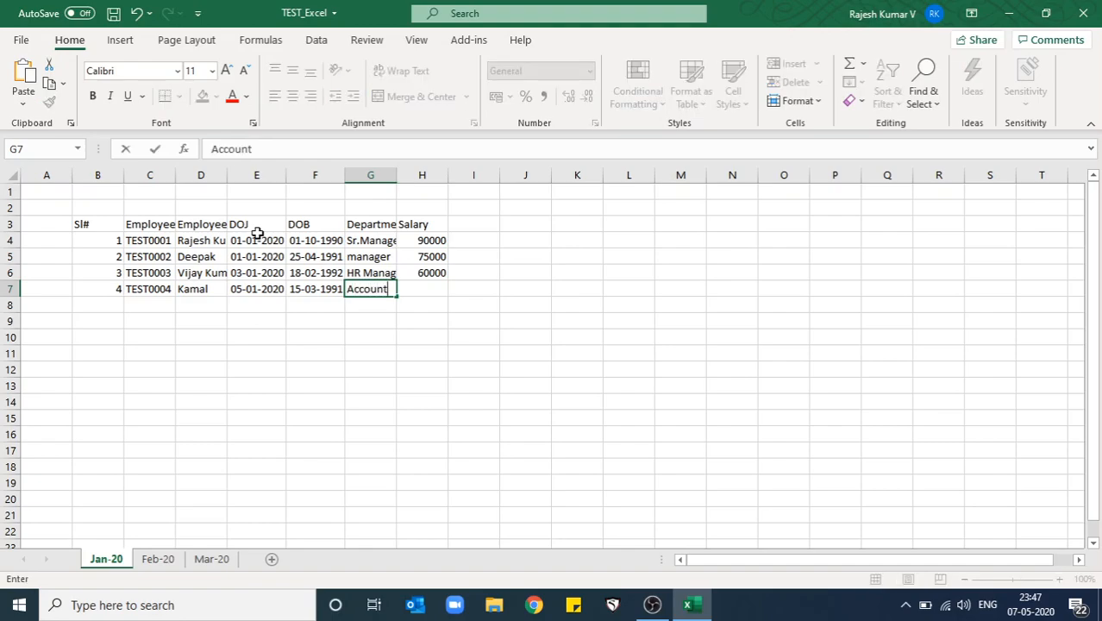
{"action": "key", "text": "Tab"}
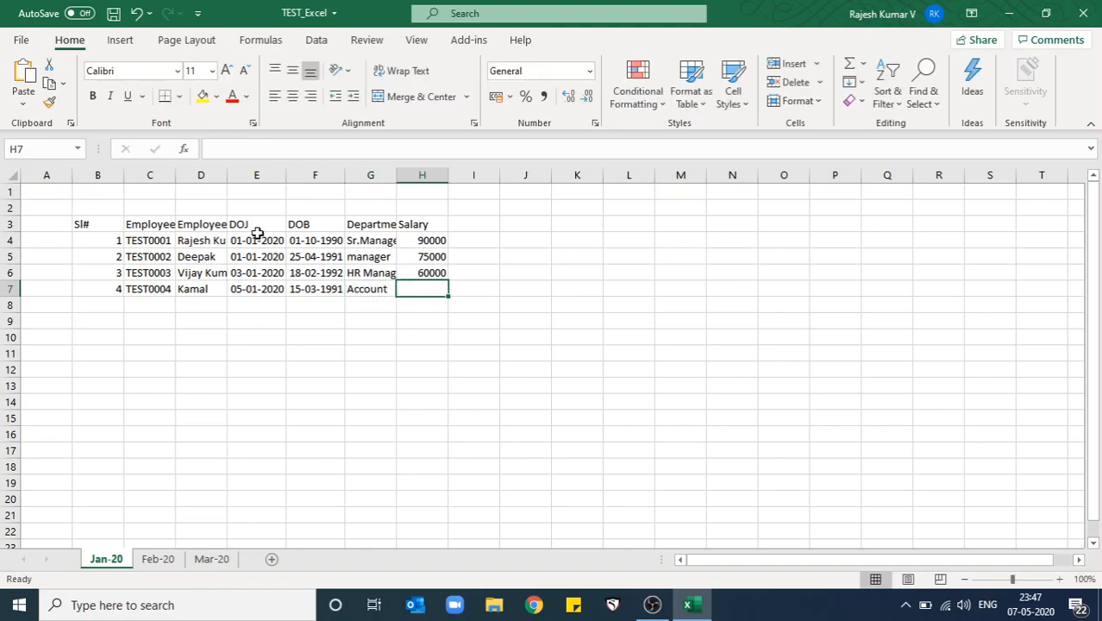
{"action": "type", "text": "50000"}
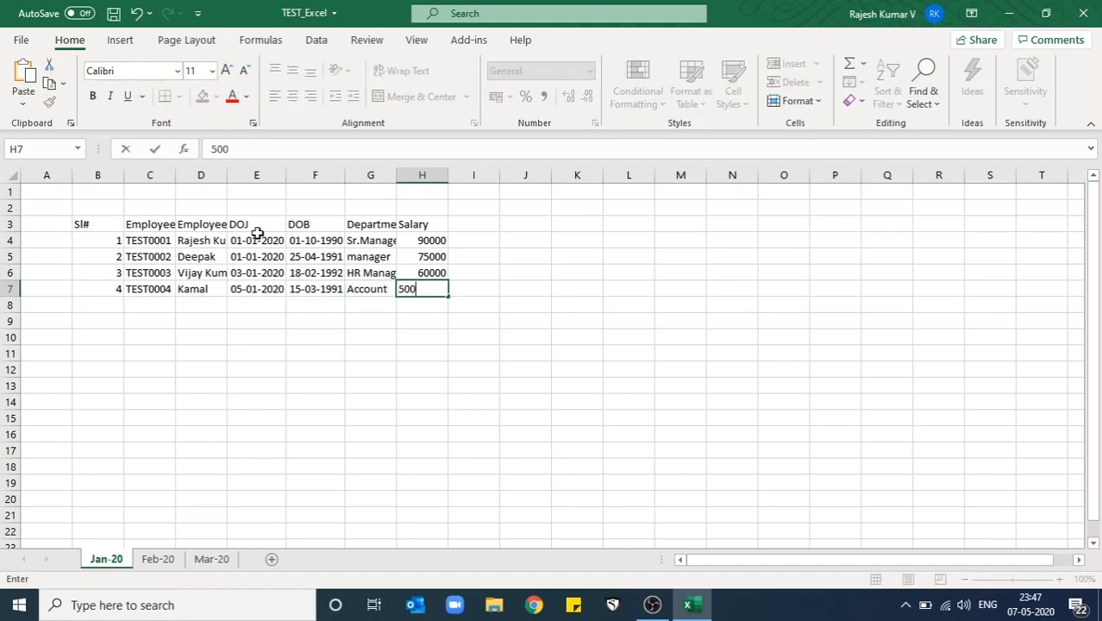
{"action": "key", "text": "Tab"}
{"action": "key", "text": "Left"}
{"action": "key", "text": "Left"}
{"action": "key", "text": "Left"}
{"action": "key", "text": "Left"}
{"action": "key", "text": "Left"}
{"action": "key", "text": "Left"}
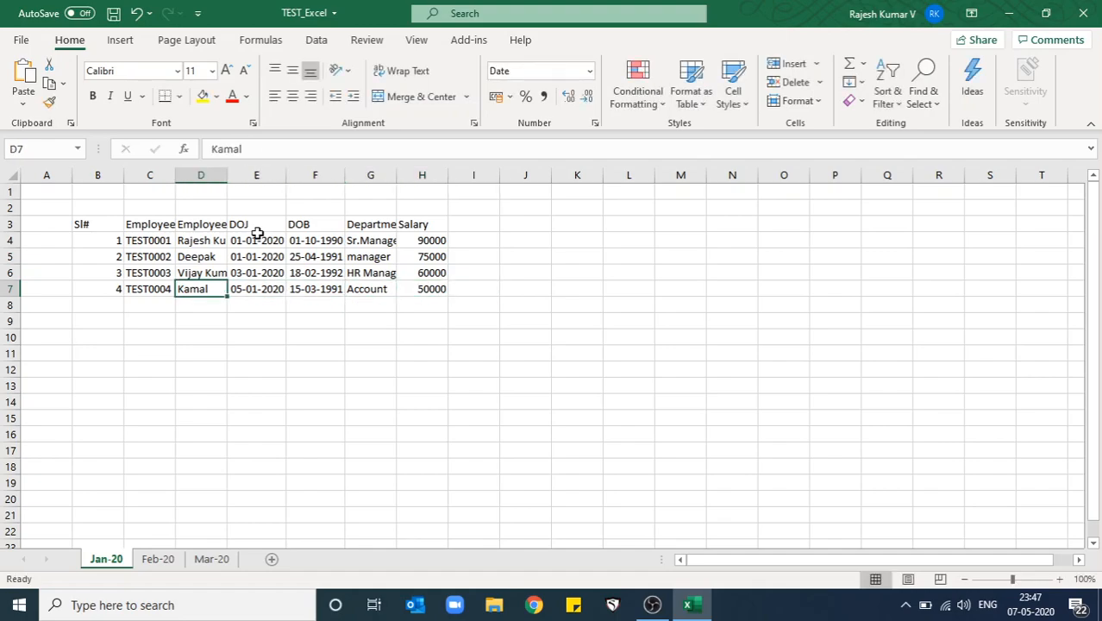
{"action": "key", "text": "Up"}
{"action": "key", "text": "Up"}
{"action": "key", "text": "Up"}
{"action": "key", "text": "Up"}
{"action": "key", "text": "Left"}
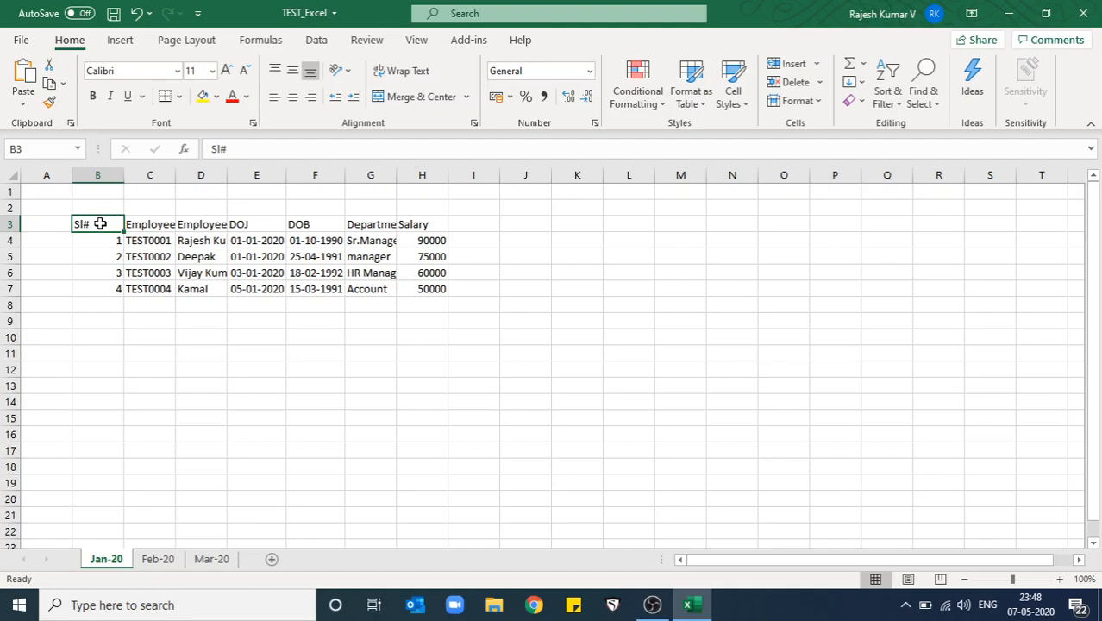
Copy the employee table B3:H7 and paste it at B9, filling B9:H13.
{"action": "left_click_drag", "start_coordinate": [97, 226], "coordinate": [445, 289]}
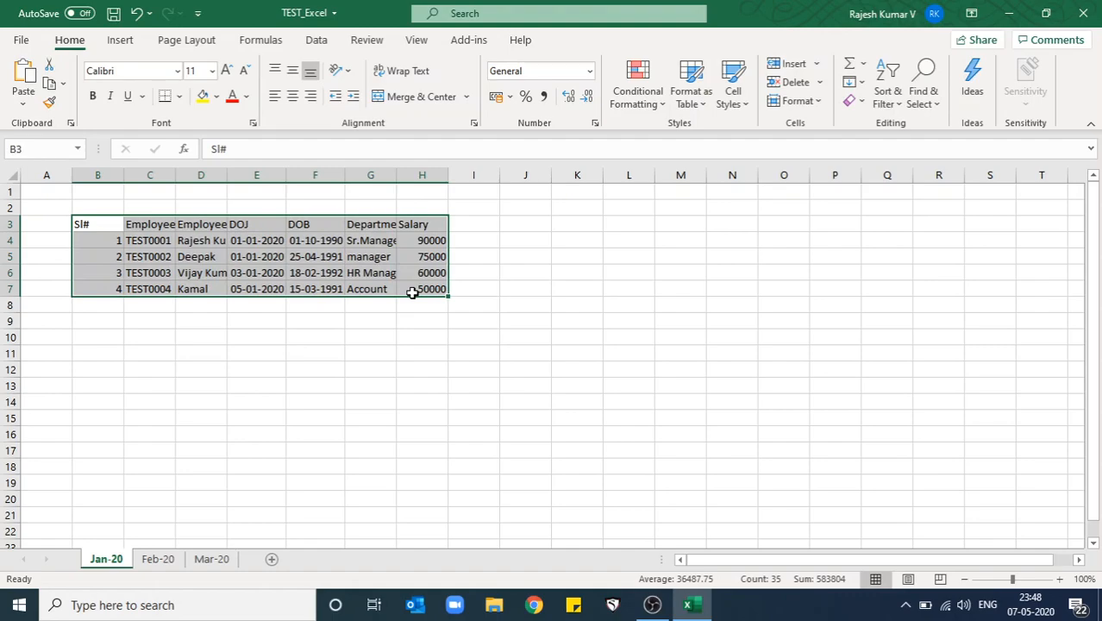
{"action": "left_click", "coordinate": [65, 86]}
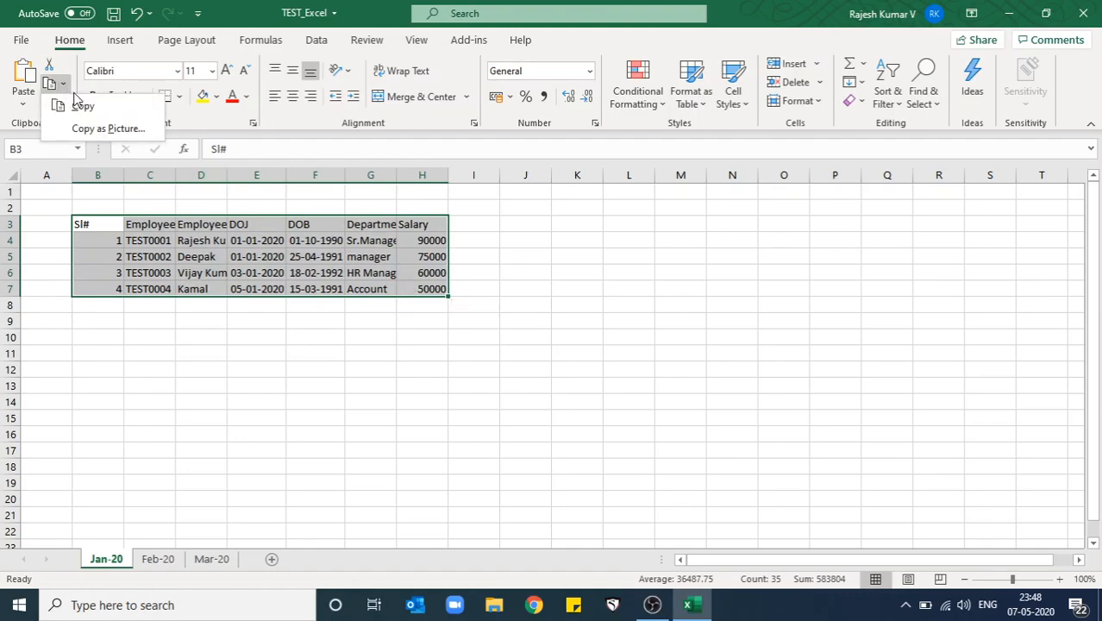
{"action": "left_click", "coordinate": [85, 107]}
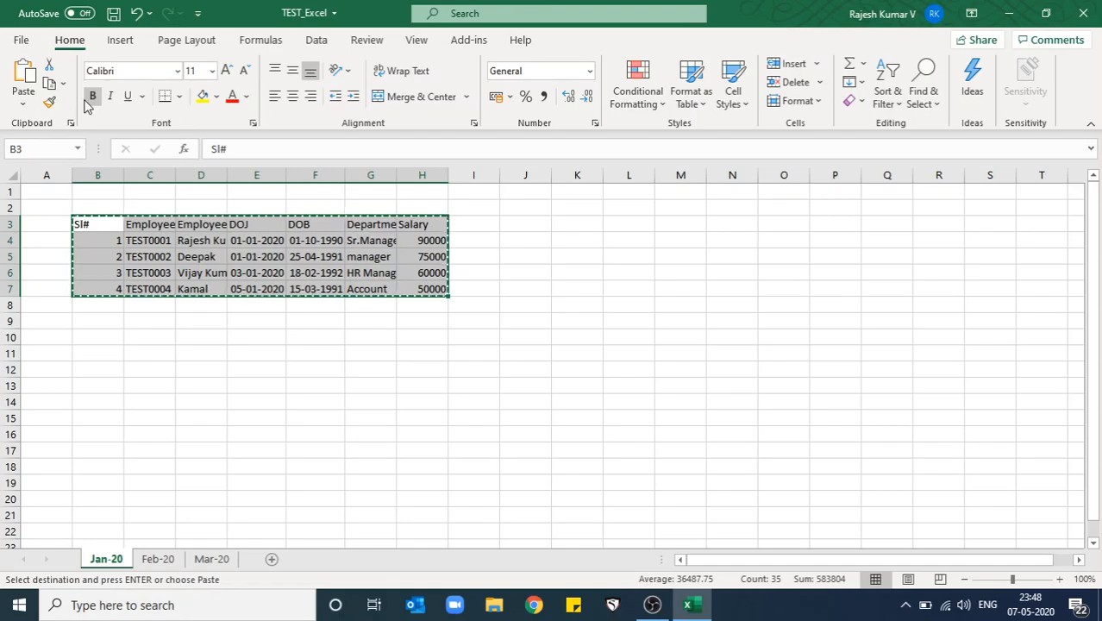
{"action": "left_click", "coordinate": [94, 319]}
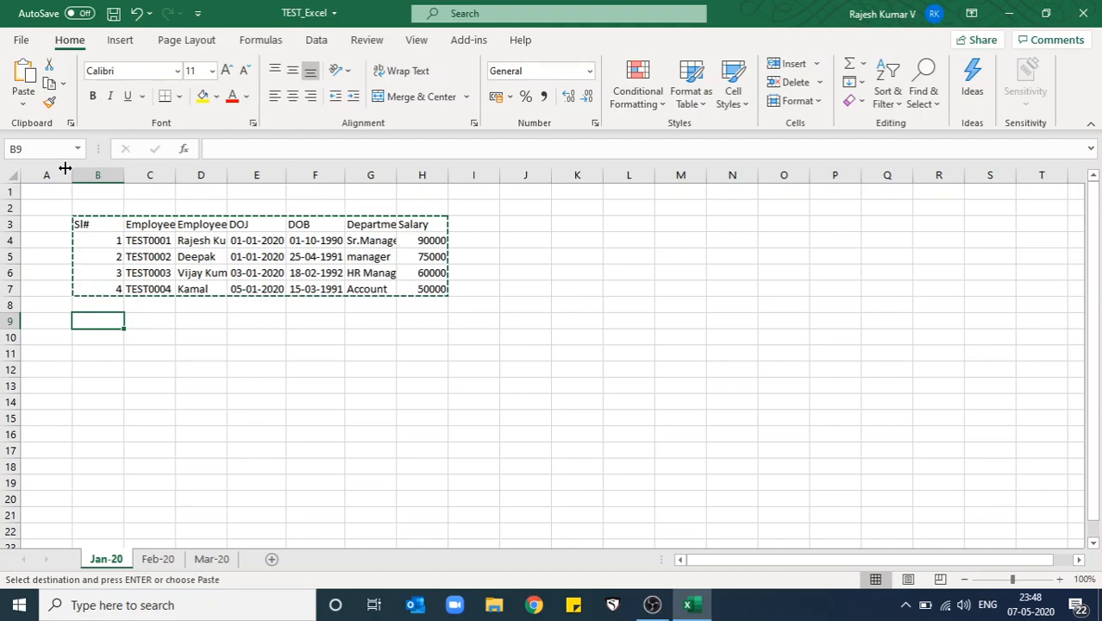
{"action": "left_click", "coordinate": [61, 83]}
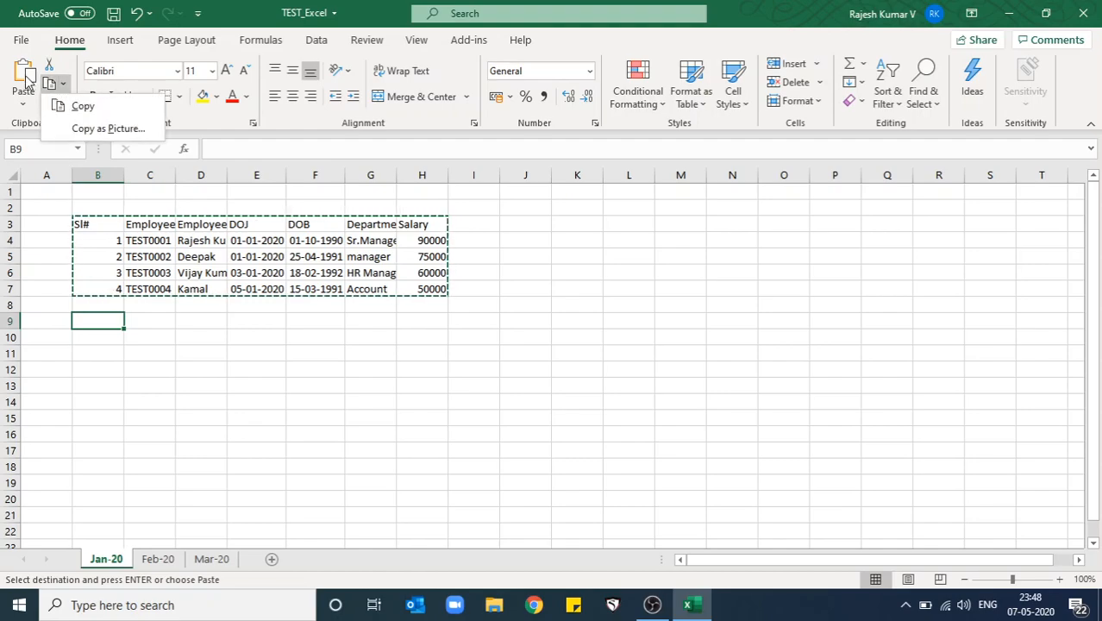
{"action": "left_click", "coordinate": [29, 80]}
{"action": "left_click", "coordinate": [28, 78]}
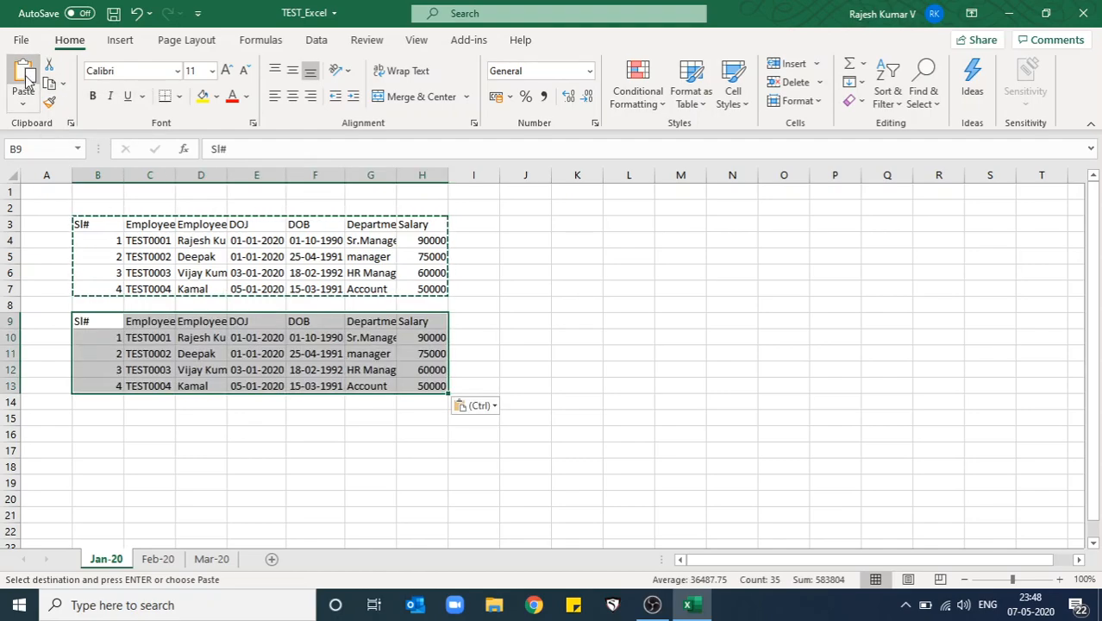
{"action": "key", "text": "Escape"}
{"action": "key", "text": "Right"}
{"action": "key", "text": "Right"}
{"action": "key", "text": "Up"}
{"action": "key", "text": "Up"}
{"action": "key", "text": "Up"}
{"action": "key", "text": "Up"}
{"action": "key", "text": "Right"}
{"action": "key", "text": "Right"}
{"action": "key", "text": "Right"}
{"action": "key", "text": "Right"}
Copy the Salary column H3:H7 into L3:L7.
{"action": "key", "text": "Up"}
{"action": "key", "text": "Up"}
{"action": "key", "text": "shift+Down"}
{"action": "key", "text": "shift+Down"}
{"action": "key", "text": "shift+Down"}
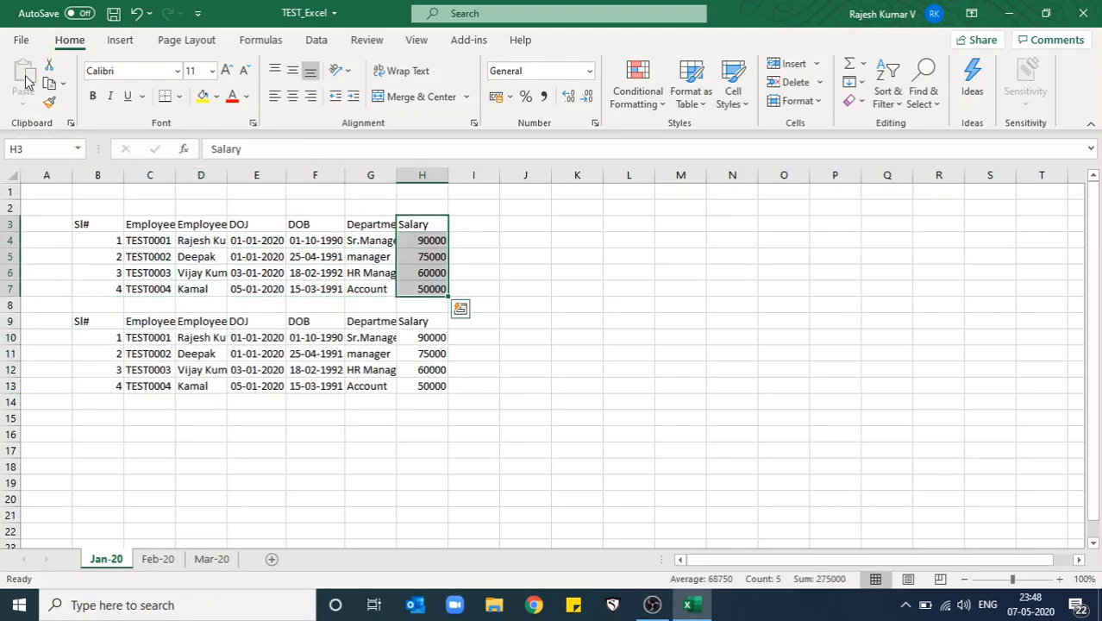
{"action": "left_click", "coordinate": [50, 85]}
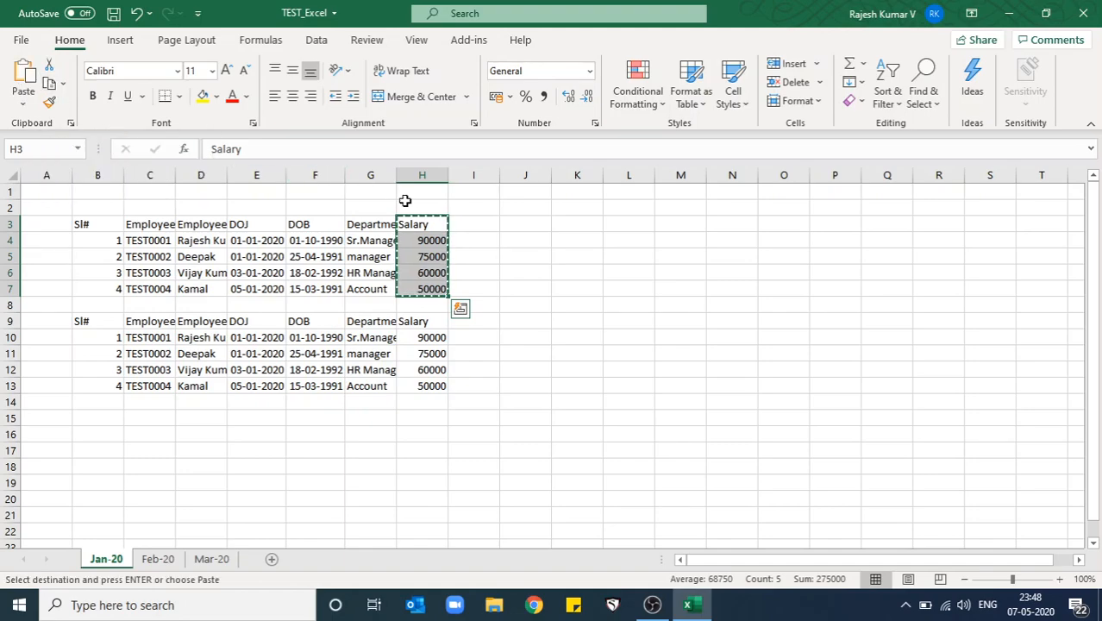
{"action": "left_click", "coordinate": [624, 222]}
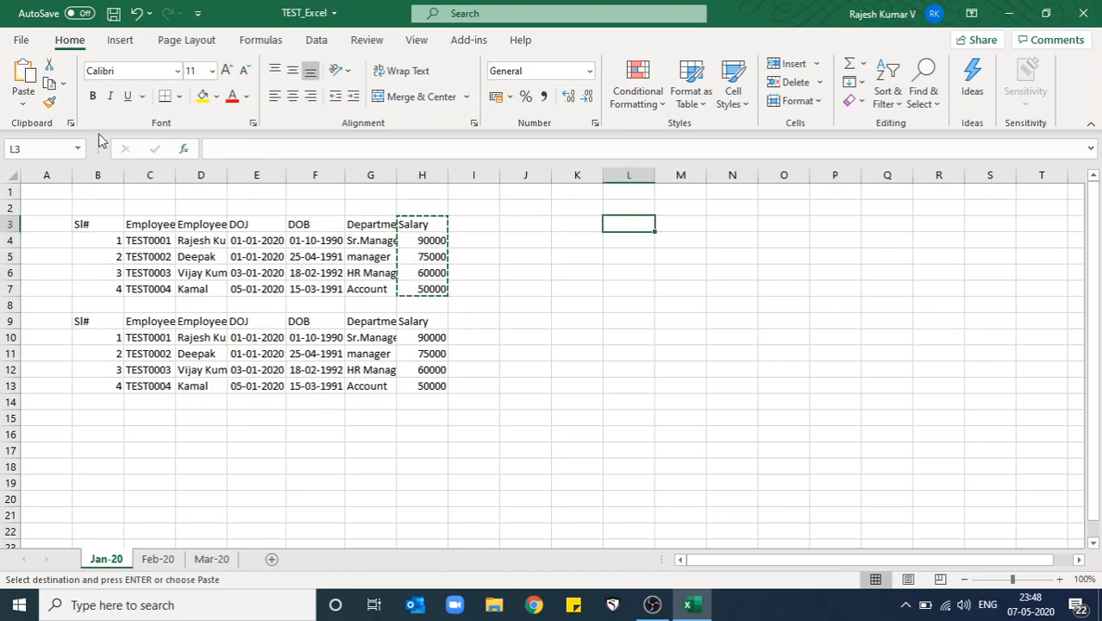
{"action": "left_click", "coordinate": [26, 78]}
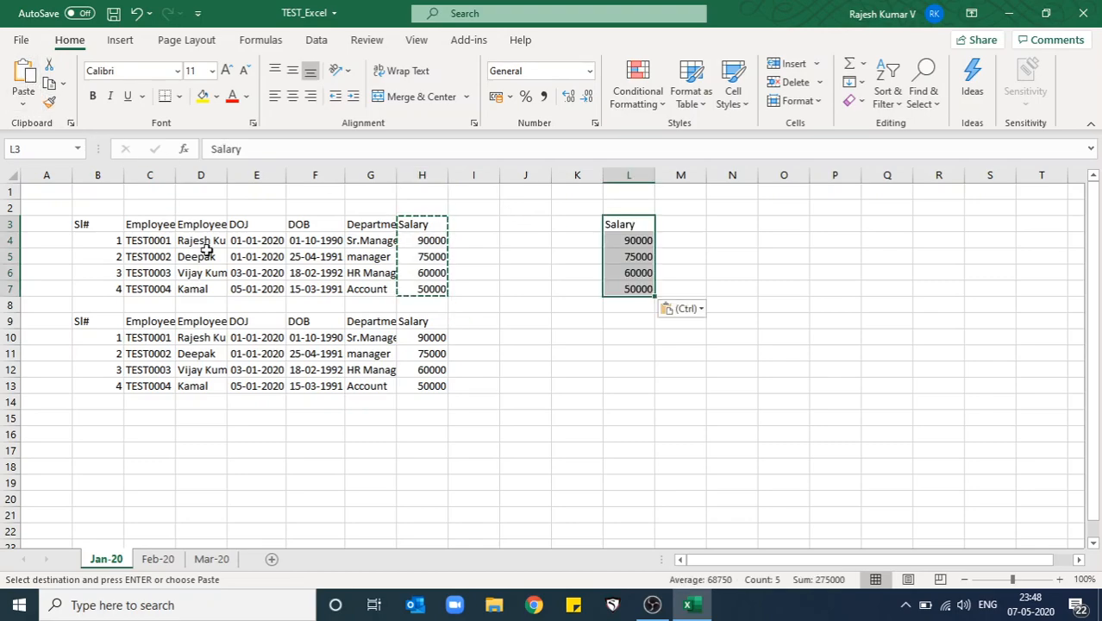
Copy the Employee Name column D3:D7 into K3:K7, then select the second table's names.
{"action": "left_click_drag", "start_coordinate": [198, 228], "coordinate": [196, 285]}
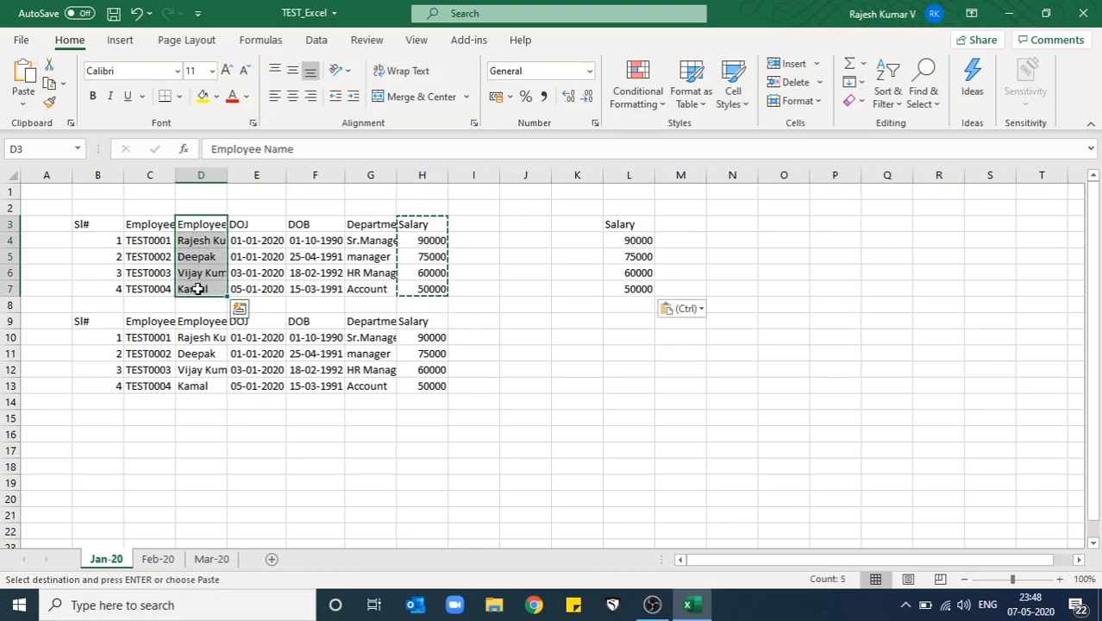
{"action": "left_click", "coordinate": [62, 84]}
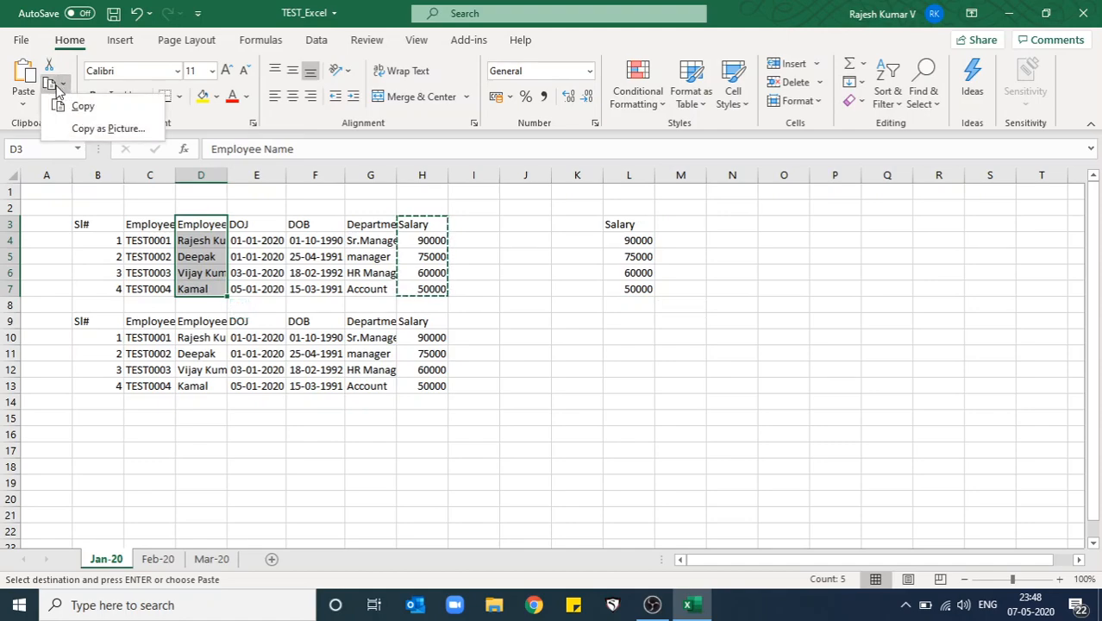
{"action": "left_click", "coordinate": [50, 84]}
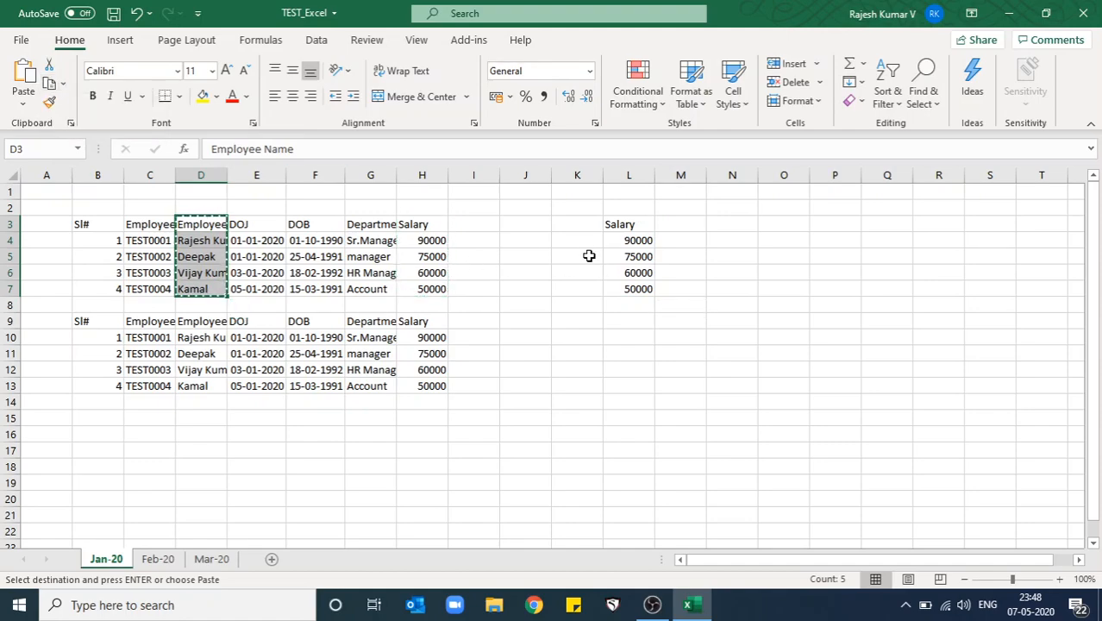
{"action": "left_click", "coordinate": [575, 226]}
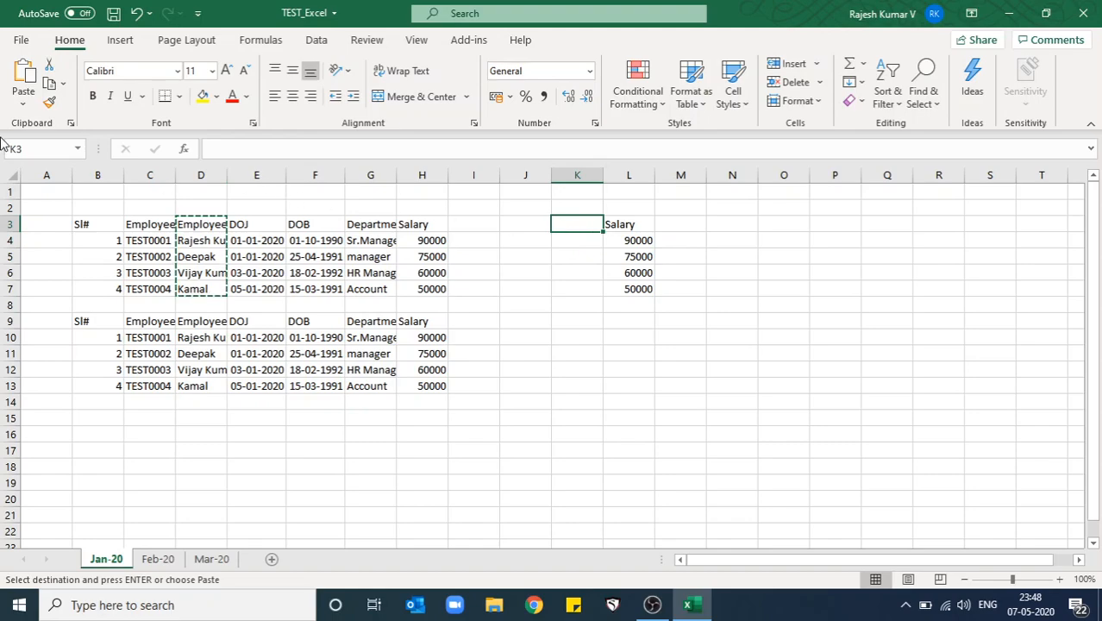
{"action": "left_click", "coordinate": [16, 78]}
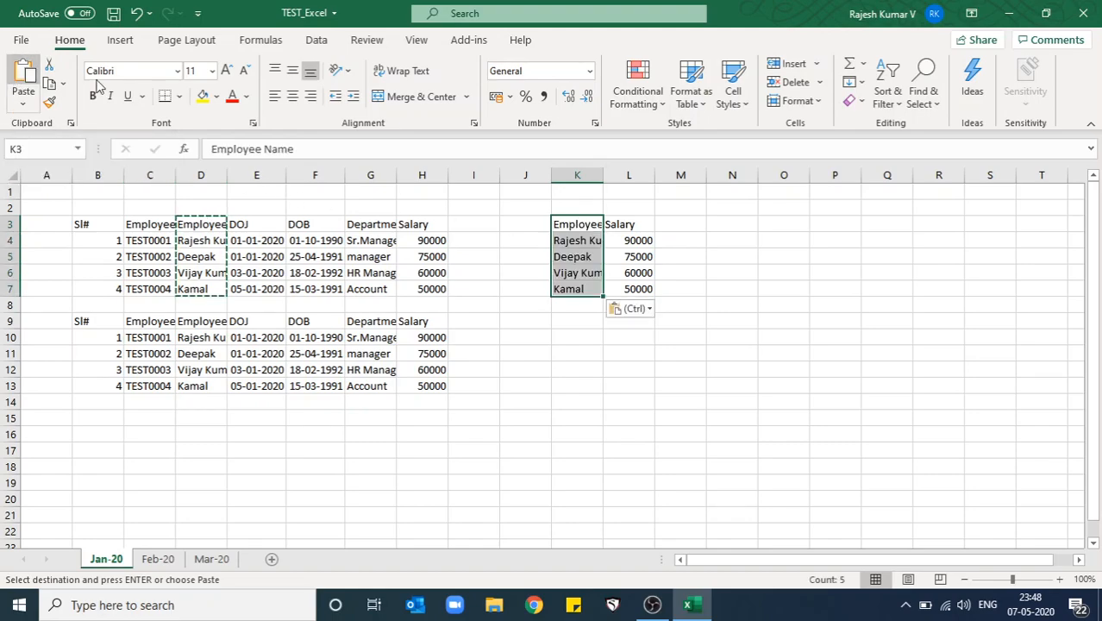
{"action": "left_click", "coordinate": [586, 323]}
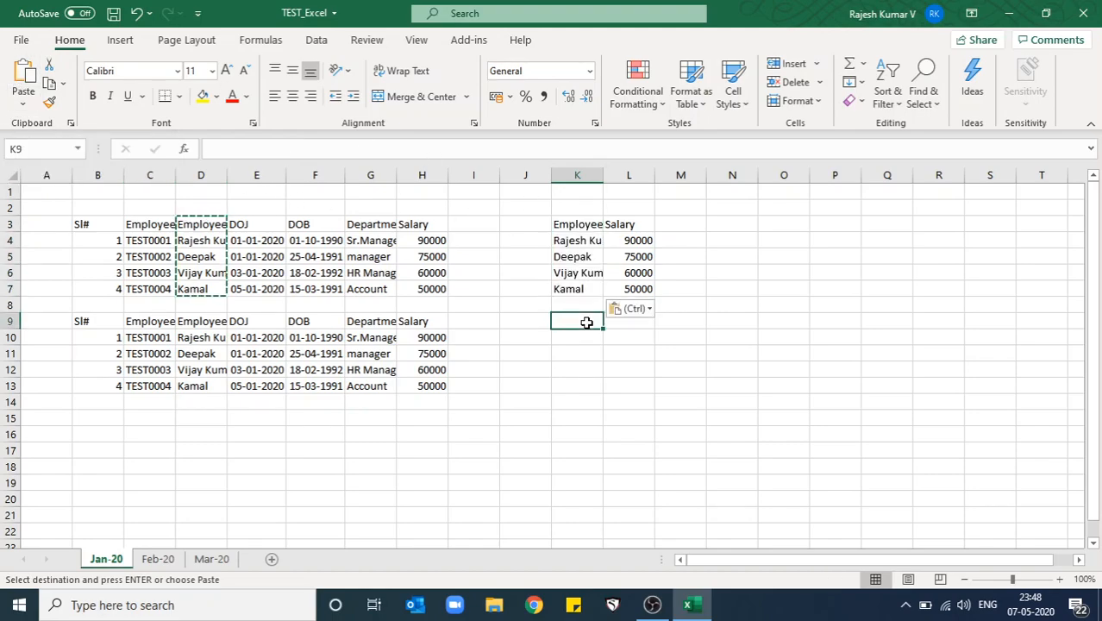
{"action": "key", "text": "Escape"}
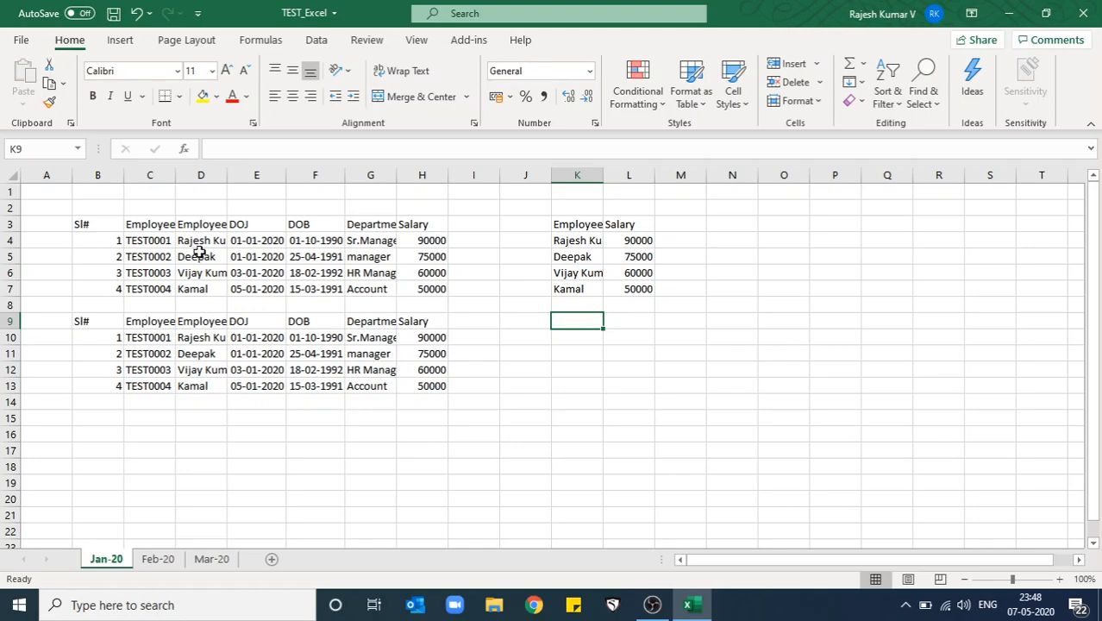
{"action": "left_click_drag", "start_coordinate": [196, 316], "coordinate": [195, 385]}
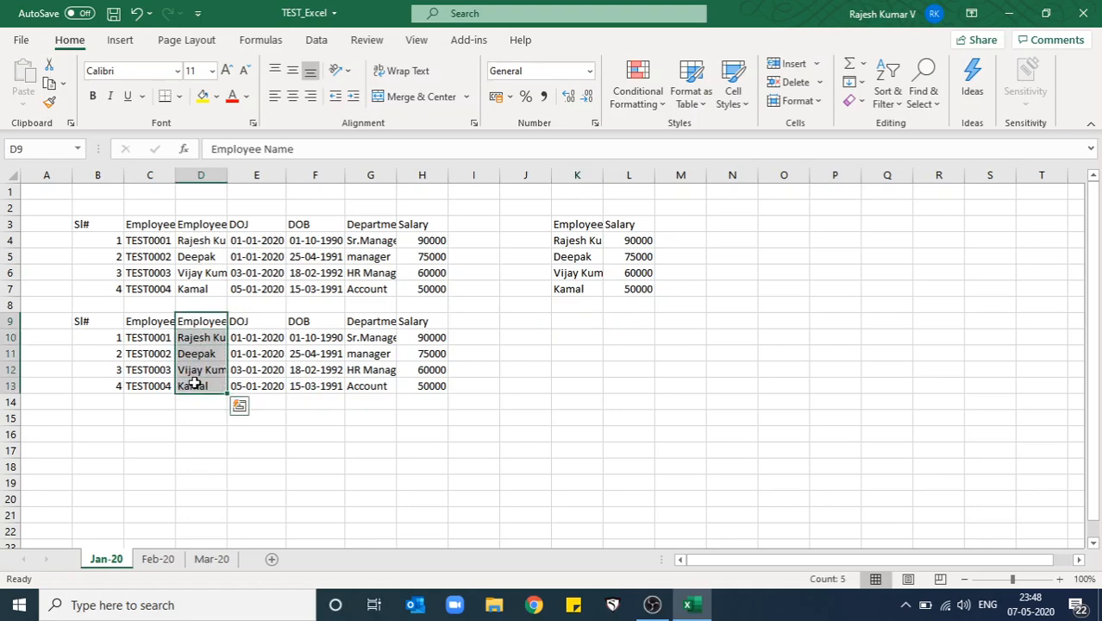
Cut the second table's names D9:D13 and paste them at K9.
{"action": "left_click", "coordinate": [49, 73]}
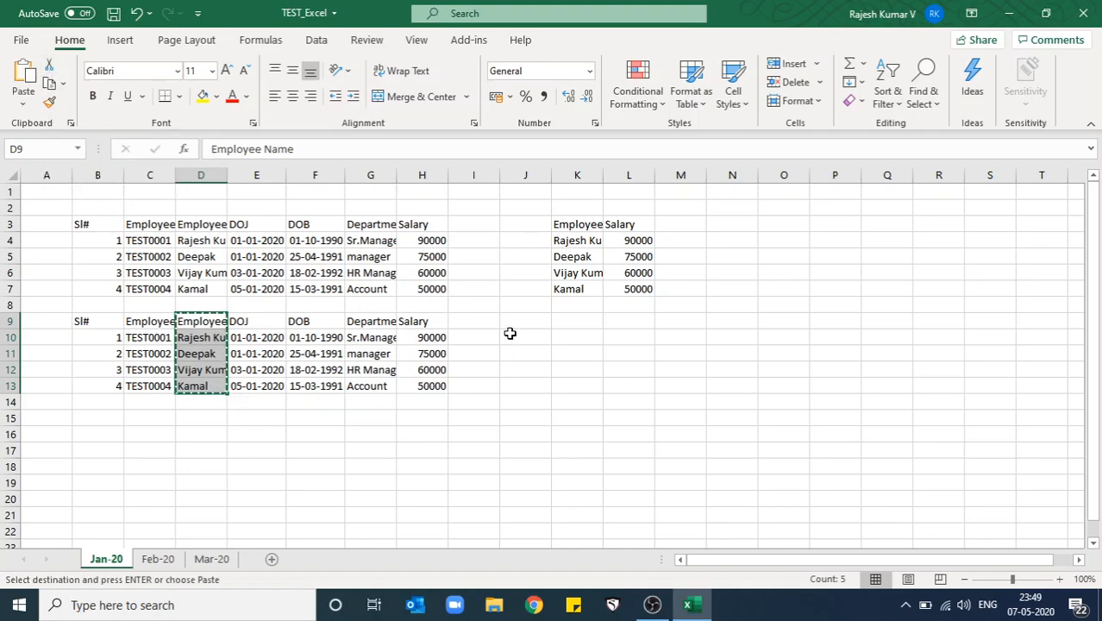
{"action": "left_click", "coordinate": [574, 320]}
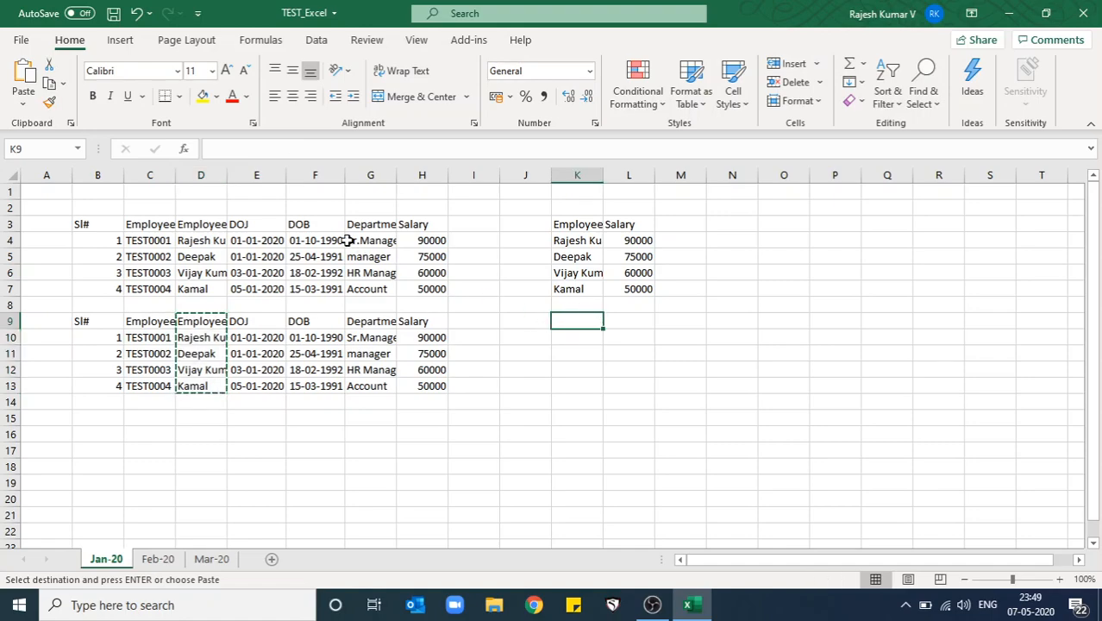
{"action": "left_click", "coordinate": [24, 76]}
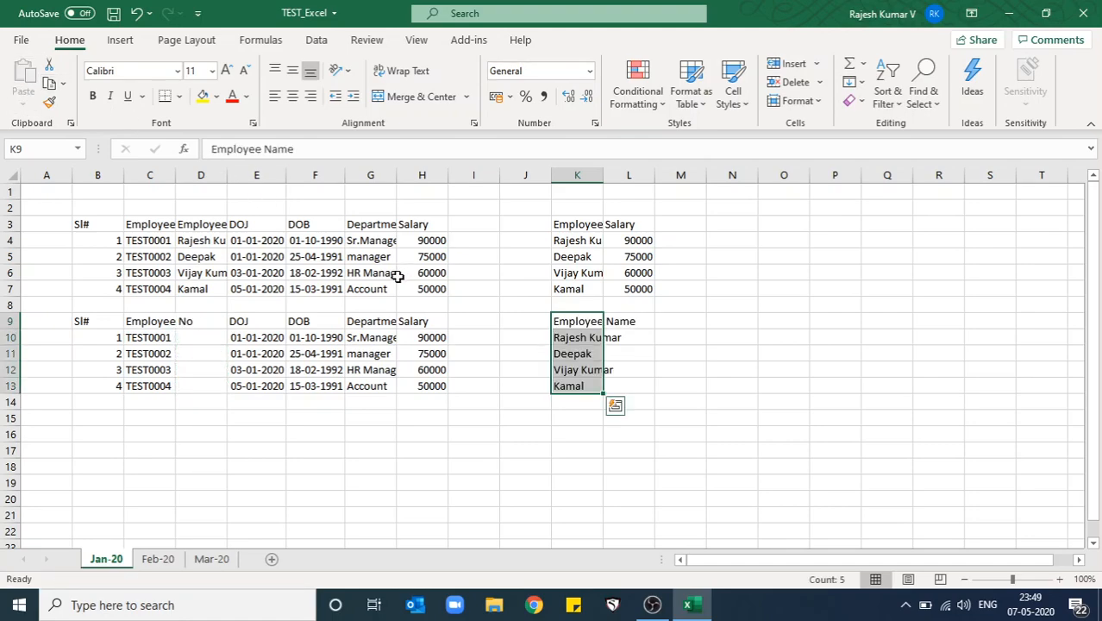
Cut the second table's salaries H9:H13 and paste them at L9.
{"action": "left_click_drag", "start_coordinate": [424, 323], "coordinate": [428, 386]}
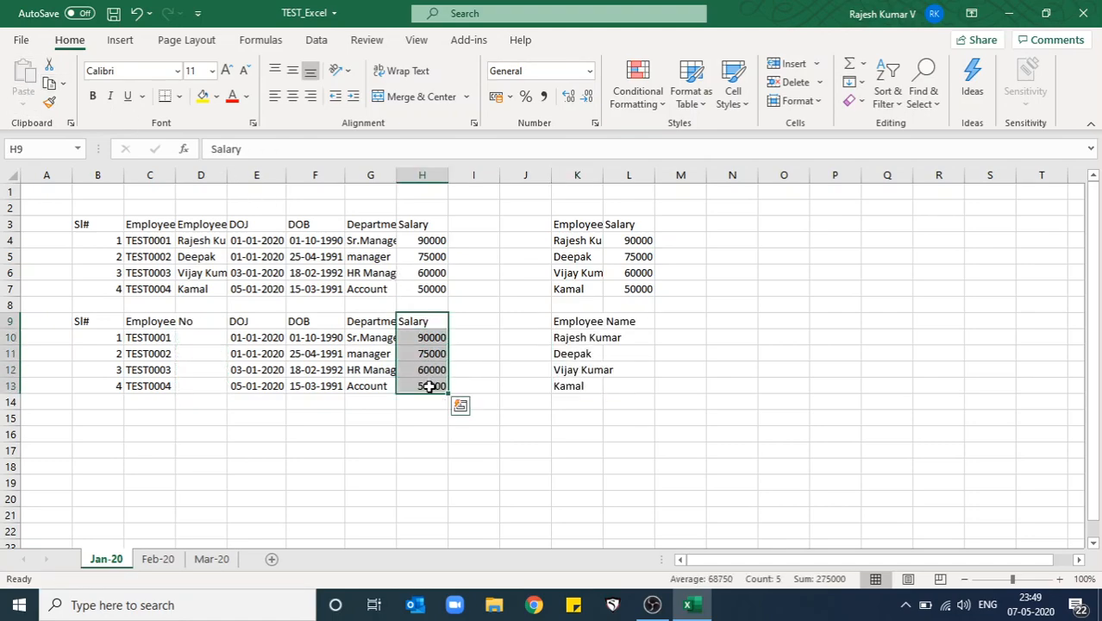
{"action": "left_click", "coordinate": [51, 68]}
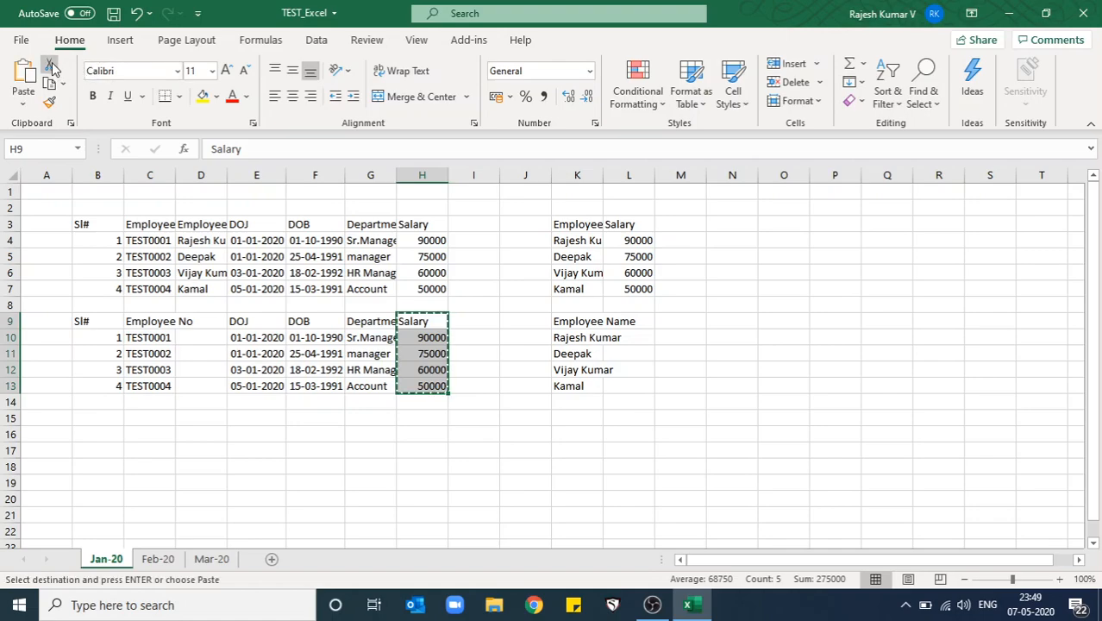
{"action": "left_click", "coordinate": [634, 321]}
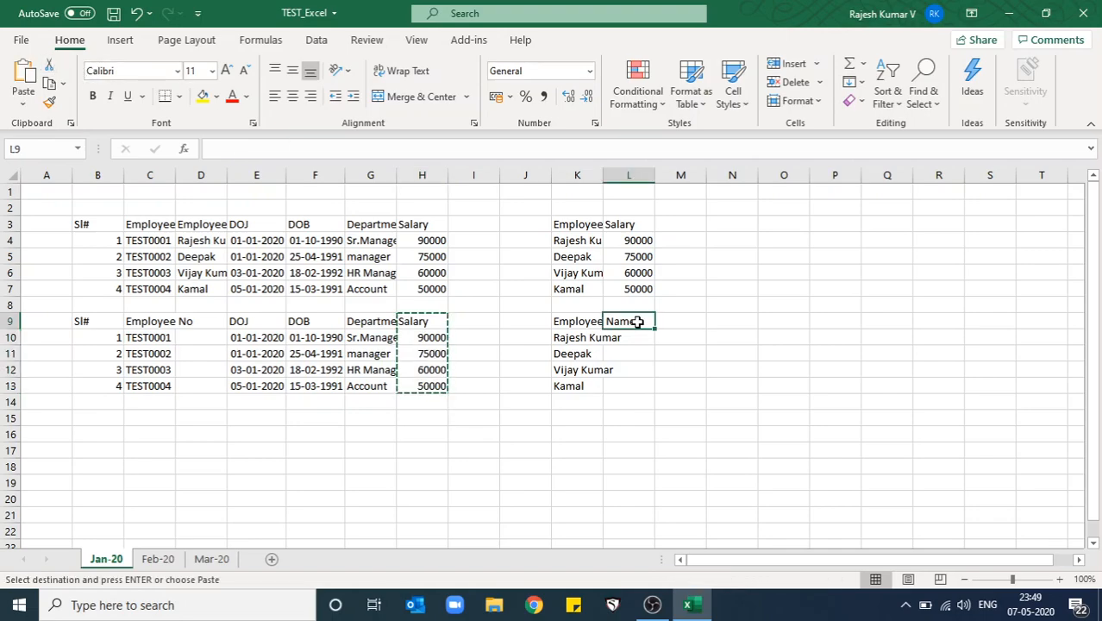
{"action": "right_click", "coordinate": [637, 321]}
{"action": "key", "text": "Escape"}
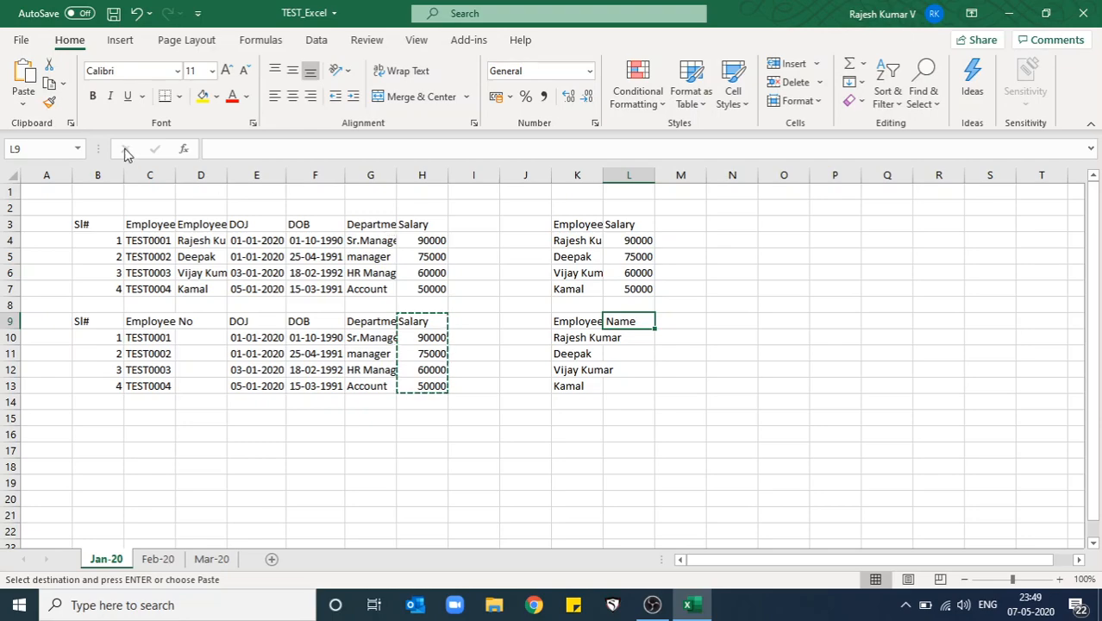
{"action": "left_click", "coordinate": [23, 77]}
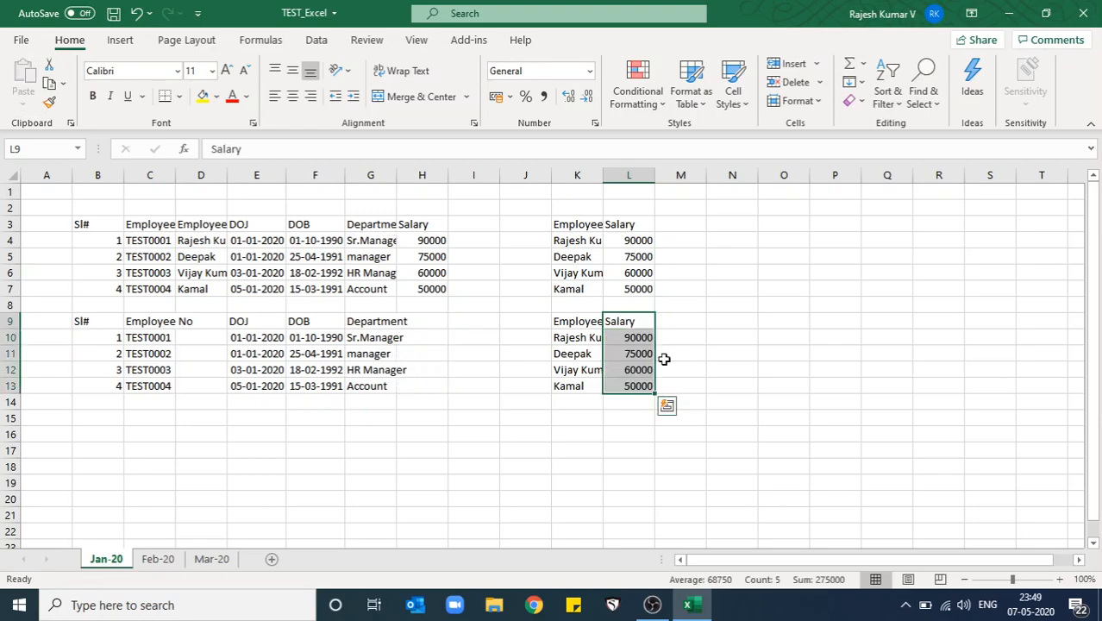
{"action": "left_click", "coordinate": [526, 348]}
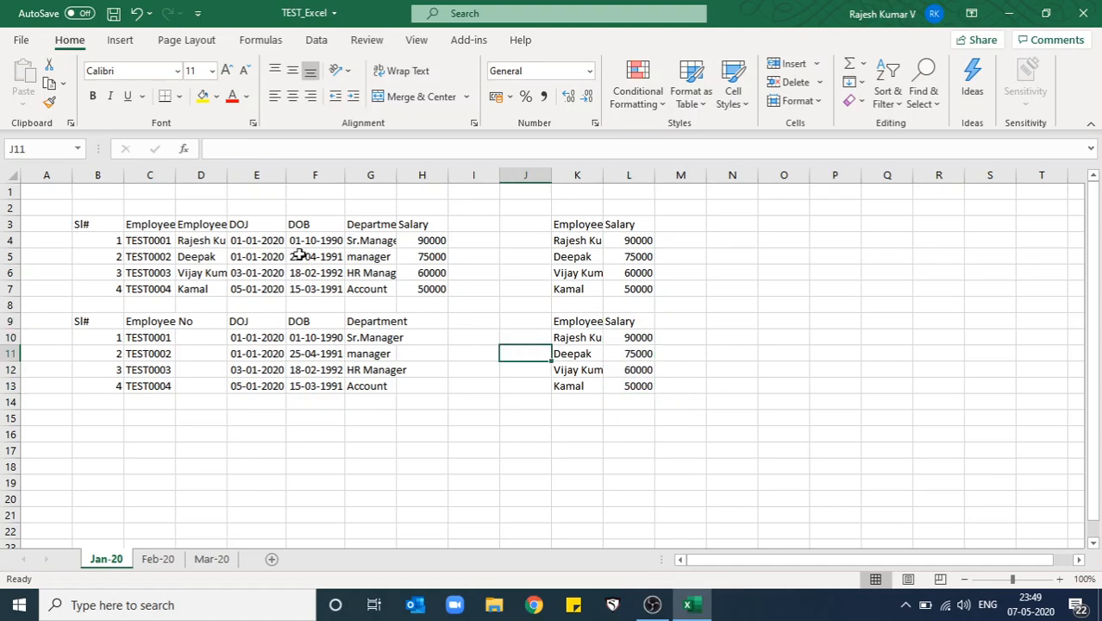
{"action": "left_click", "coordinate": [198, 226]}
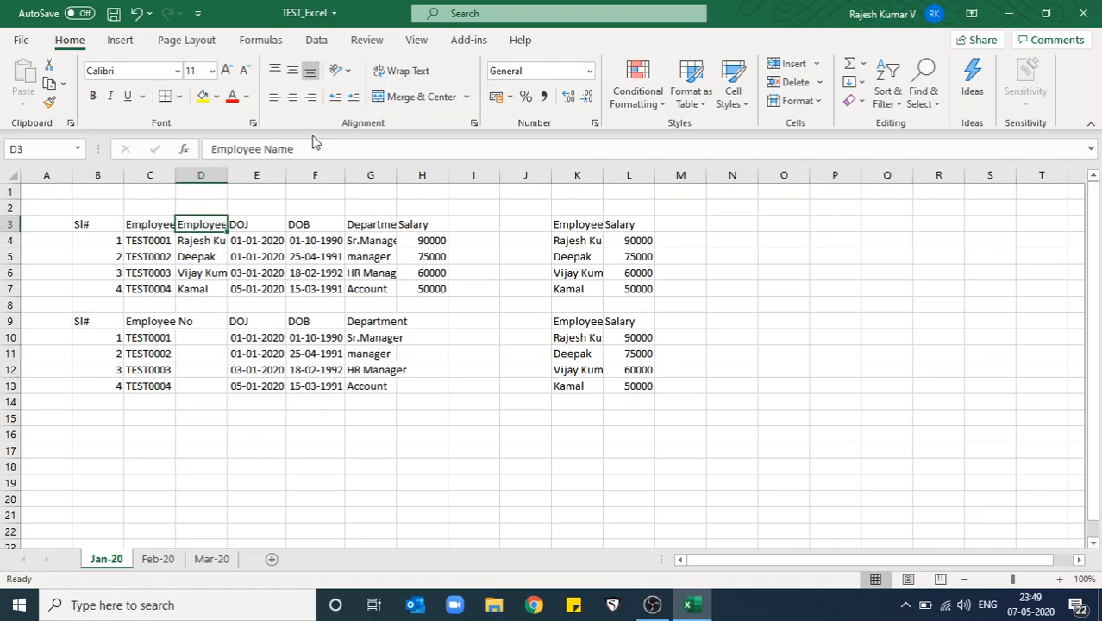
Widen column D until the 'Employee Name' heading and full names show.
{"action": "left_click_drag", "start_coordinate": [295, 149], "coordinate": [222, 151]}
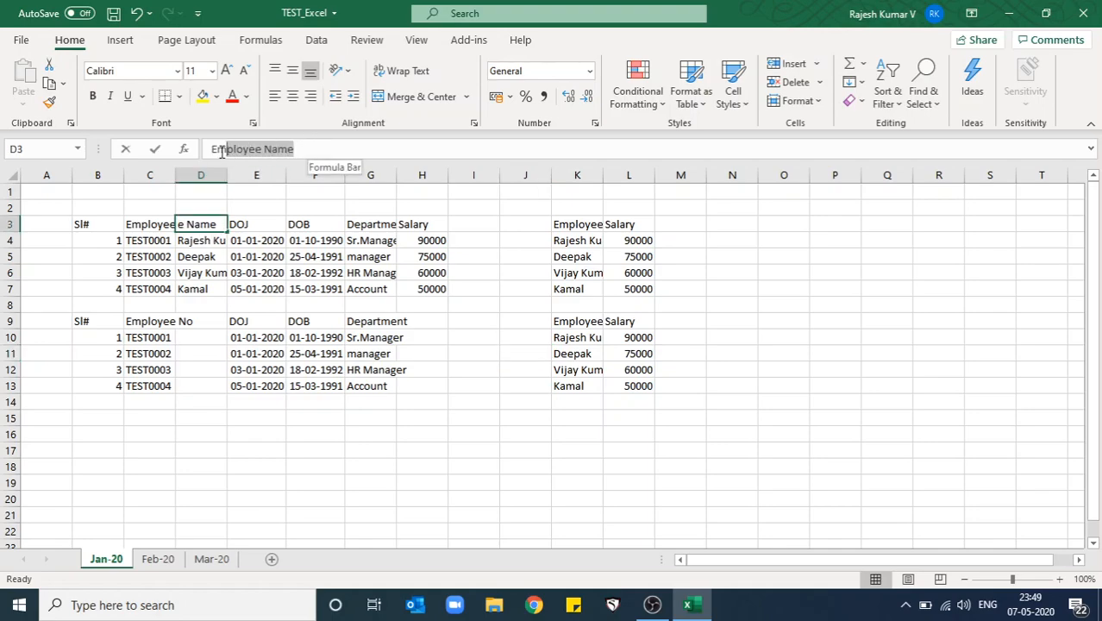
{"action": "left_click", "coordinate": [231, 256]}
{"action": "left_click", "coordinate": [200, 226]}
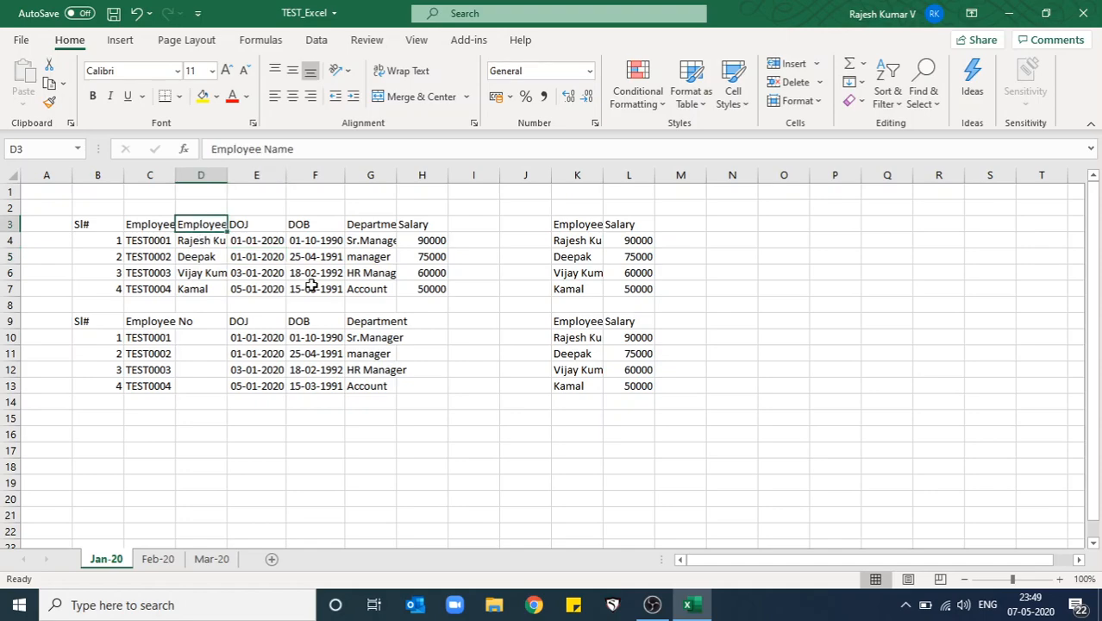
{"action": "left_click_drag", "start_coordinate": [97, 175], "coordinate": [321, 181]}
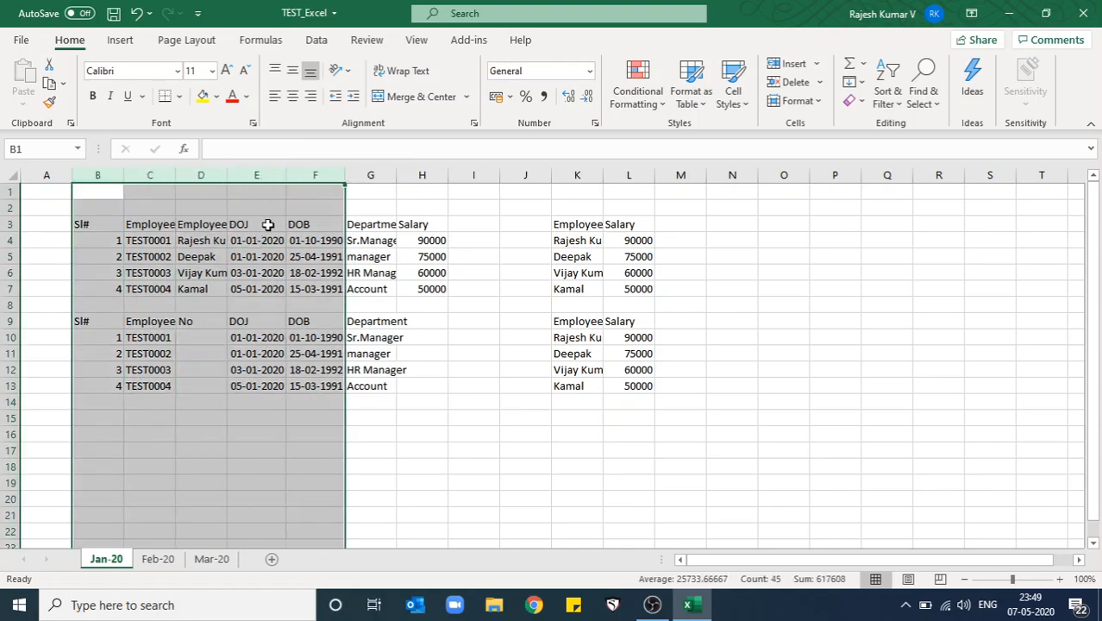
{"action": "left_click", "coordinate": [263, 225]}
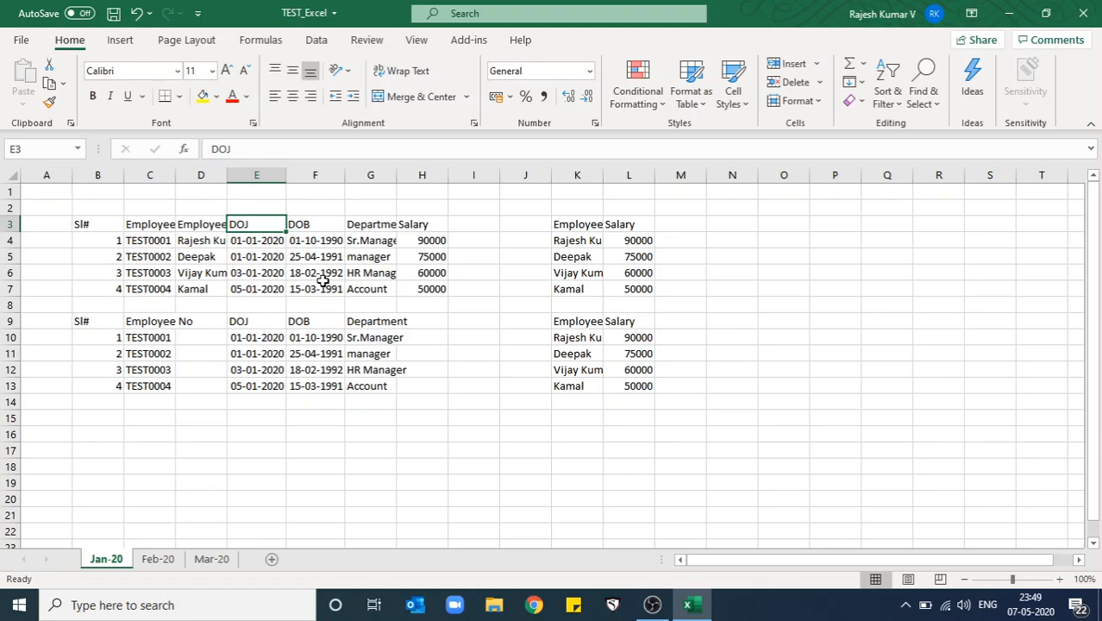
{"action": "double_click", "coordinate": [226, 174]}
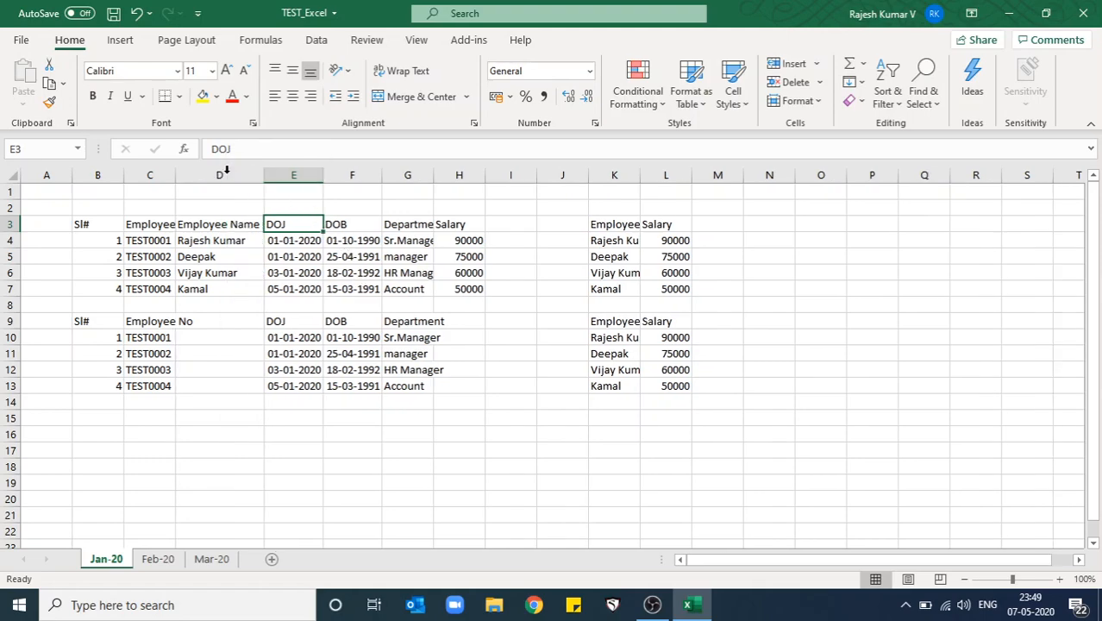
{"action": "left_click_drag", "start_coordinate": [263, 178], "coordinate": [217, 177]}
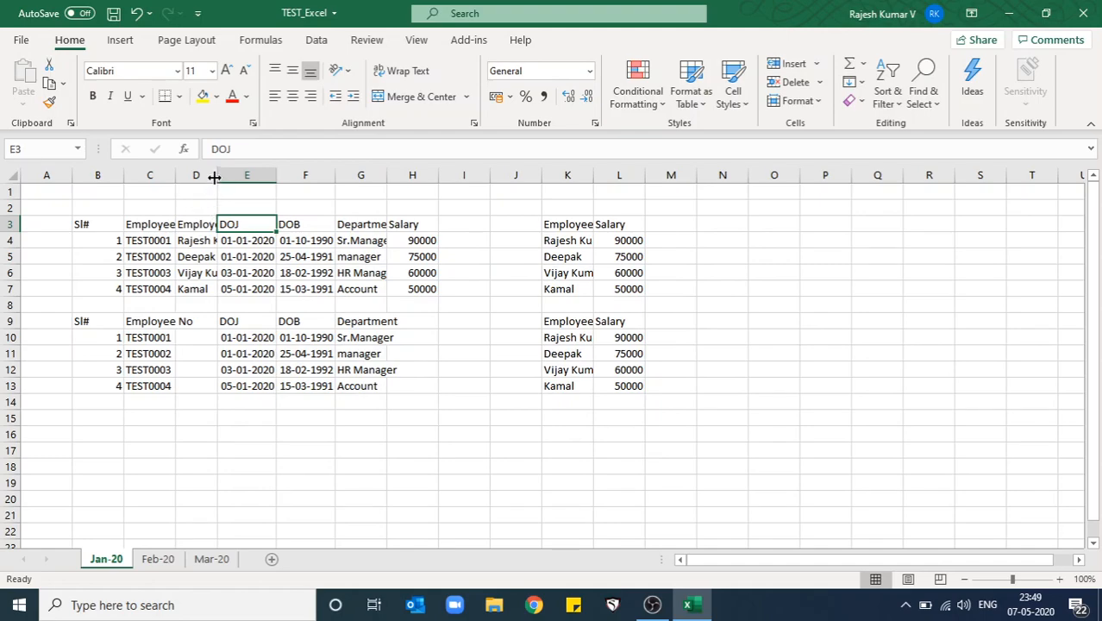
{"action": "left_click_drag", "start_coordinate": [215, 177], "coordinate": [267, 180]}
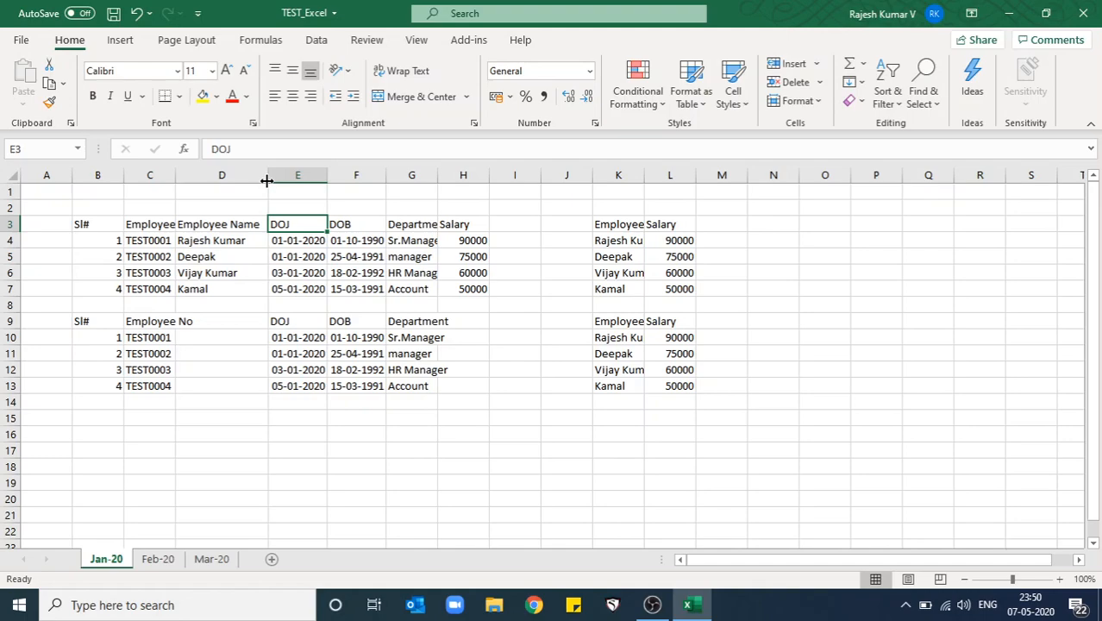
AutoFit columns B through H to their contents.
{"action": "left_click", "coordinate": [101, 174]}
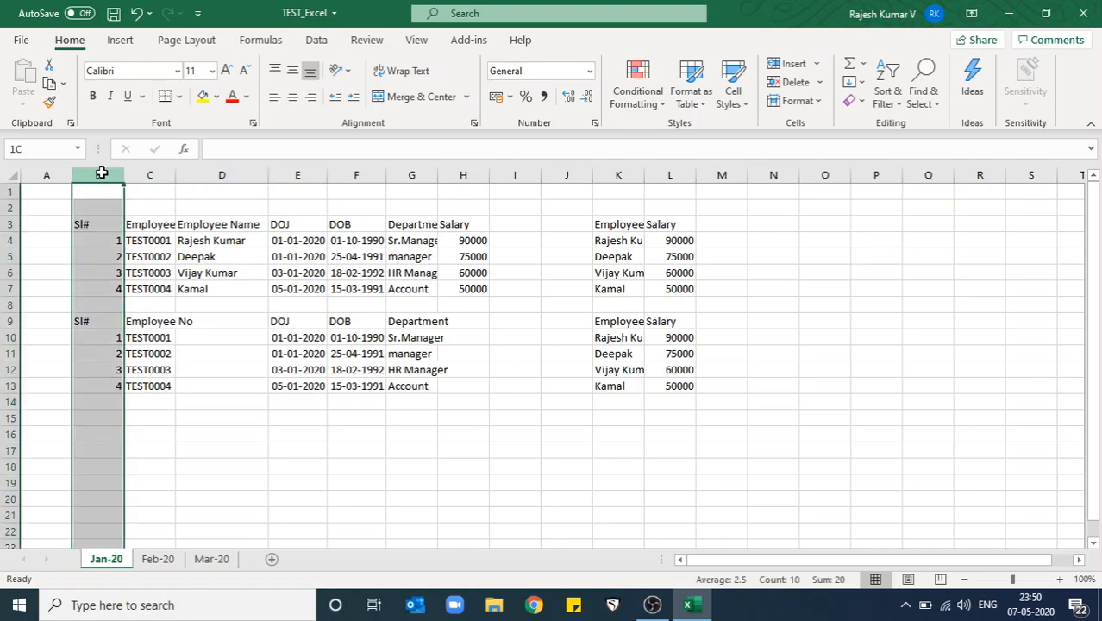
{"action": "left_click_drag", "start_coordinate": [101, 173], "coordinate": [472, 178]}
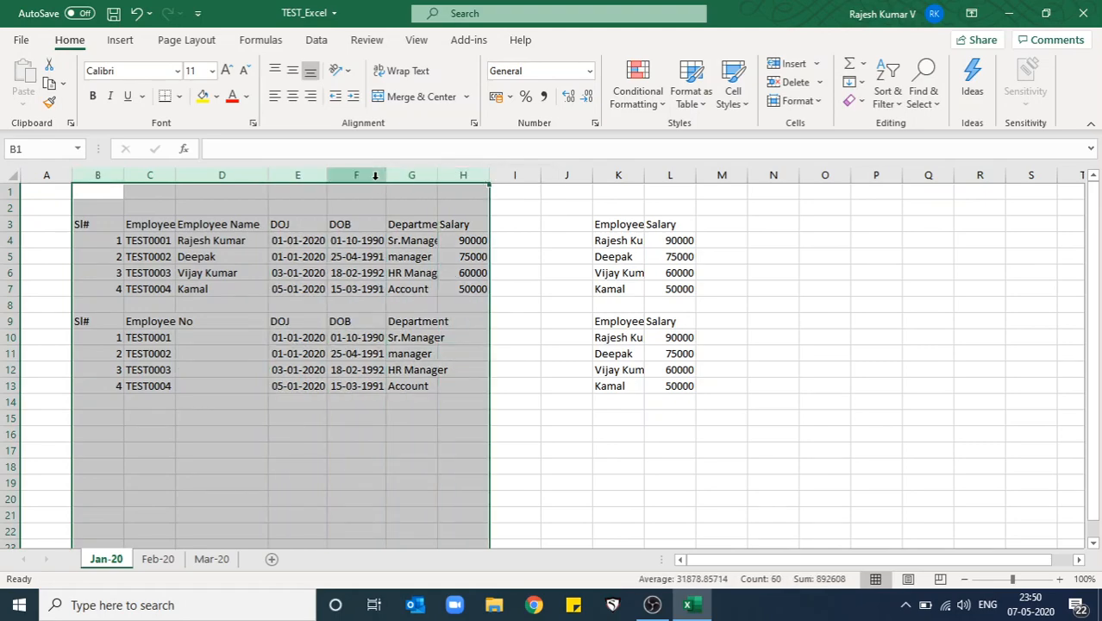
{"action": "double_click", "coordinate": [327, 175]}
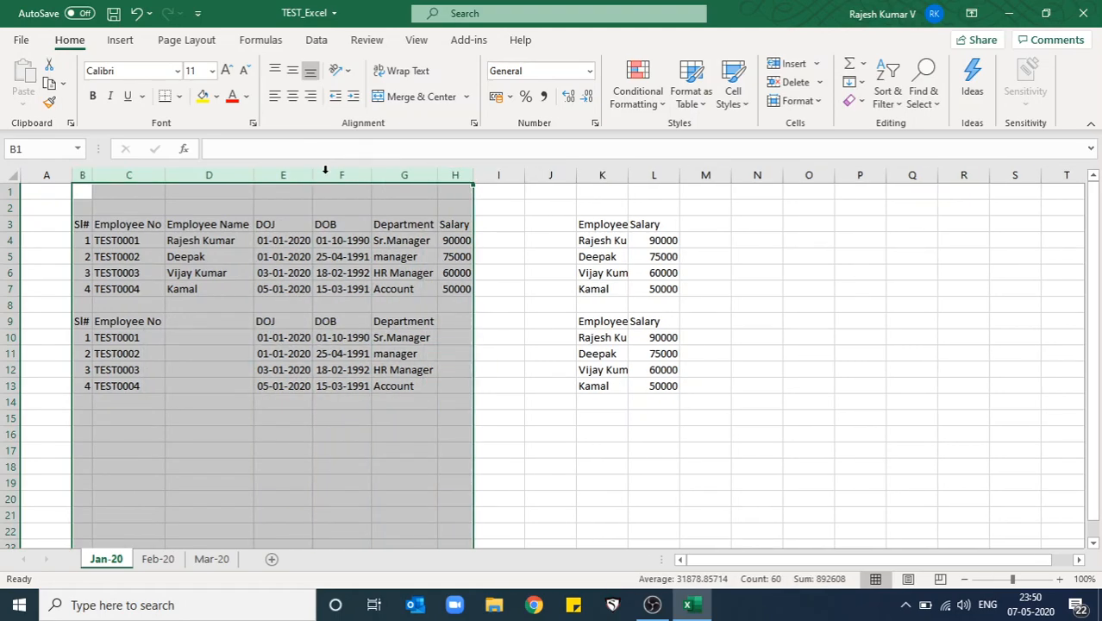
{"action": "left_click", "coordinate": [153, 257]}
{"action": "left_click_drag", "start_coordinate": [70, 227], "coordinate": [319, 278]}
{"action": "left_click", "coordinate": [423, 274]}
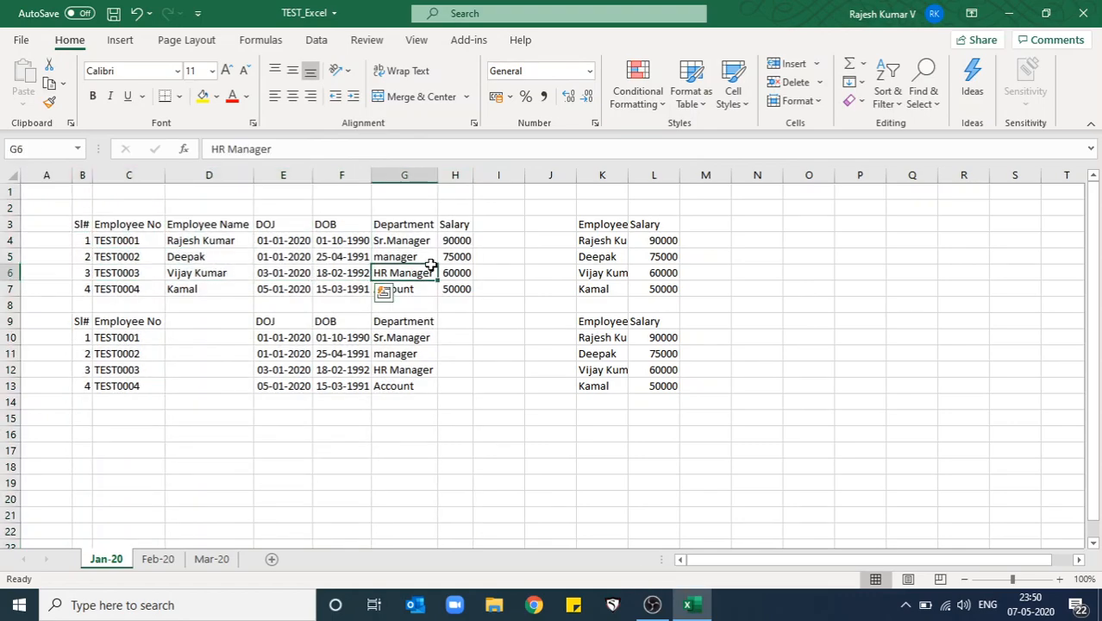
{"action": "left_click", "coordinate": [89, 226]}
{"action": "left_click_drag", "start_coordinate": [90, 238], "coordinate": [449, 289]}
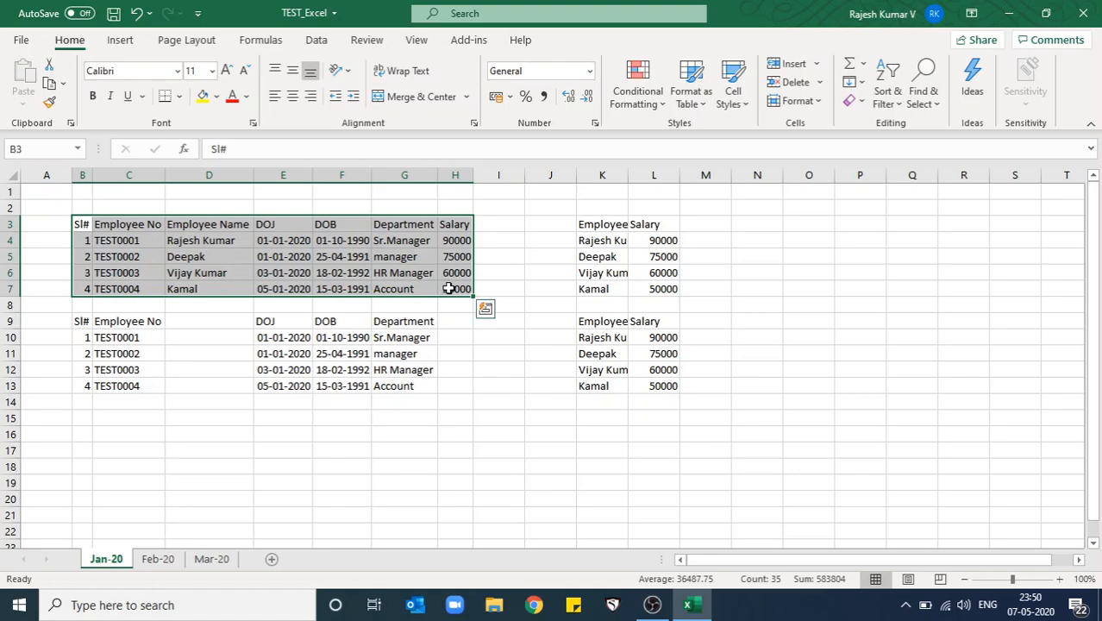
{"action": "left_click", "coordinate": [295, 256]}
Widen columns C through F together, then select rows 3 to 7.
{"action": "left_click", "coordinate": [158, 177]}
{"action": "left_click", "coordinate": [143, 177]}
{"action": "left_click_drag", "start_coordinate": [143, 177], "coordinate": [344, 180]}
{"action": "left_click_drag", "start_coordinate": [252, 177], "coordinate": [255, 177]}
{"action": "left_click", "coordinate": [255, 178]}
{"action": "left_click", "coordinate": [283, 239]}
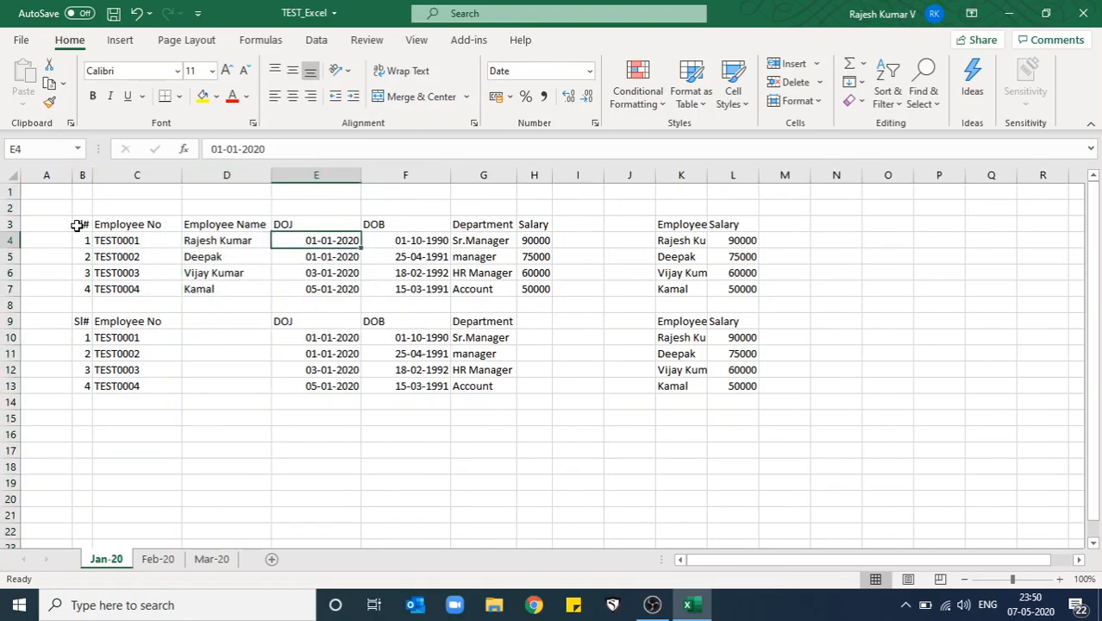
{"action": "left_click", "coordinate": [12, 225]}
{"action": "left_click_drag", "start_coordinate": [12, 225], "coordinate": [27, 327]}
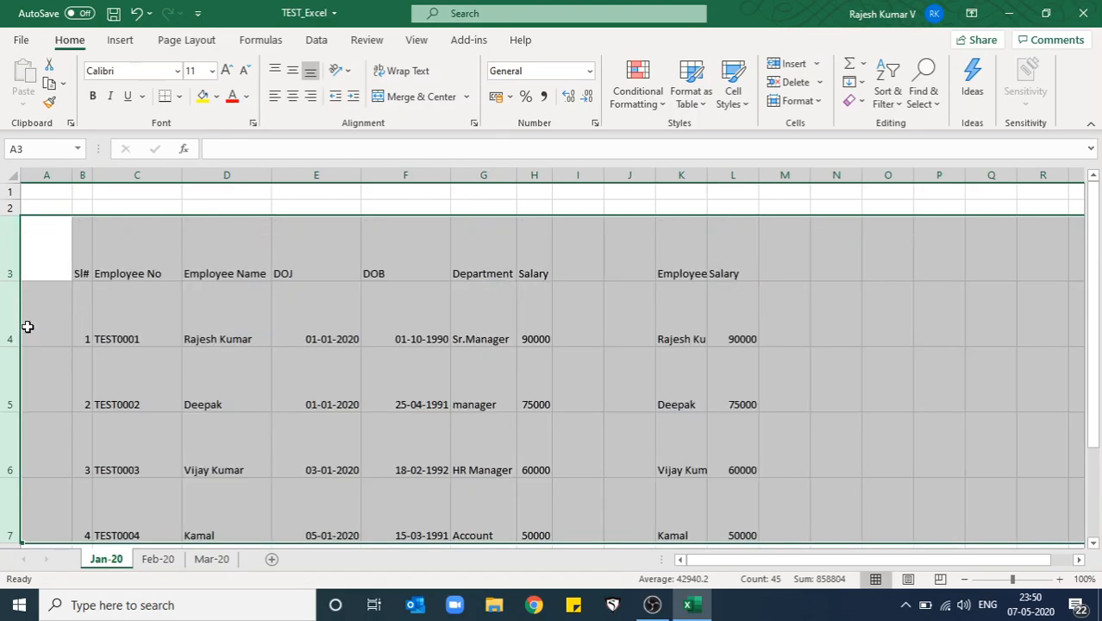
{"action": "double_click", "coordinate": [16, 346]}
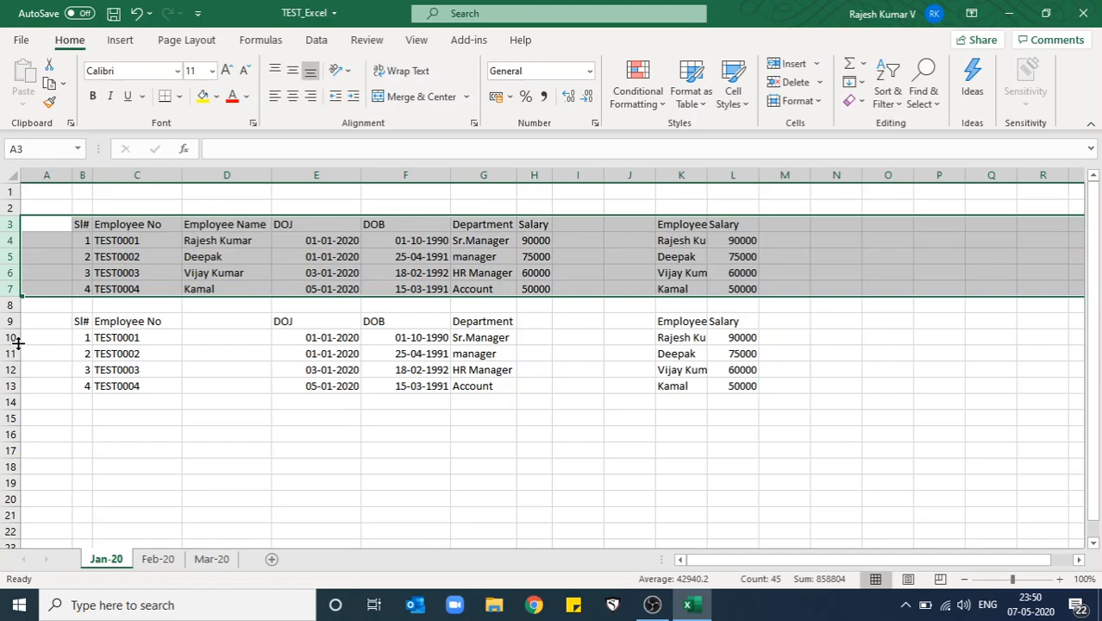
{"action": "left_click", "coordinate": [357, 369]}
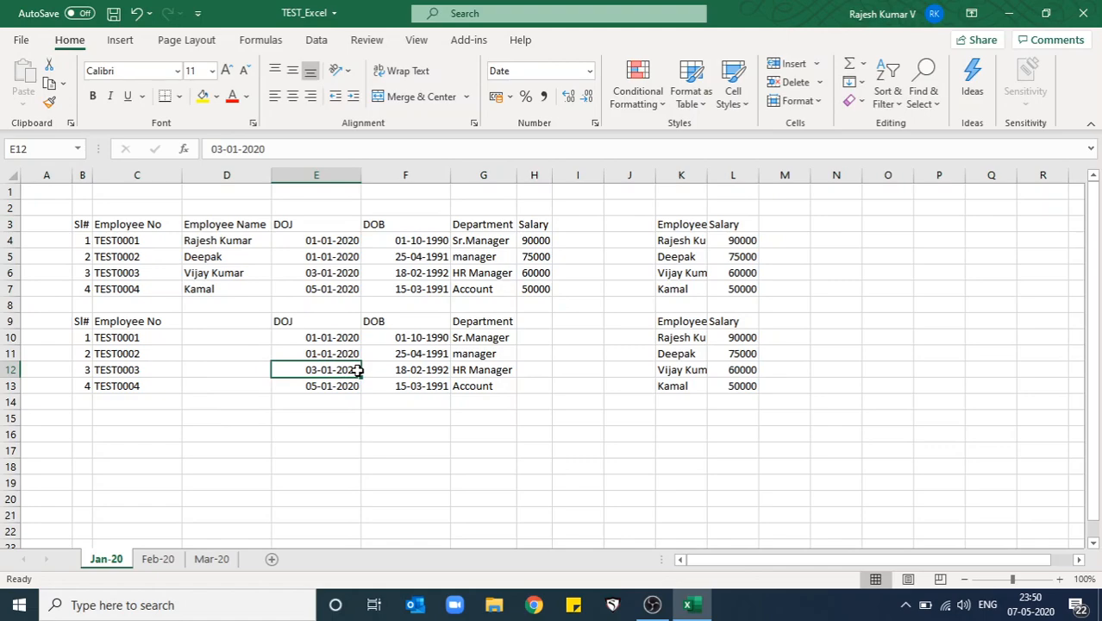